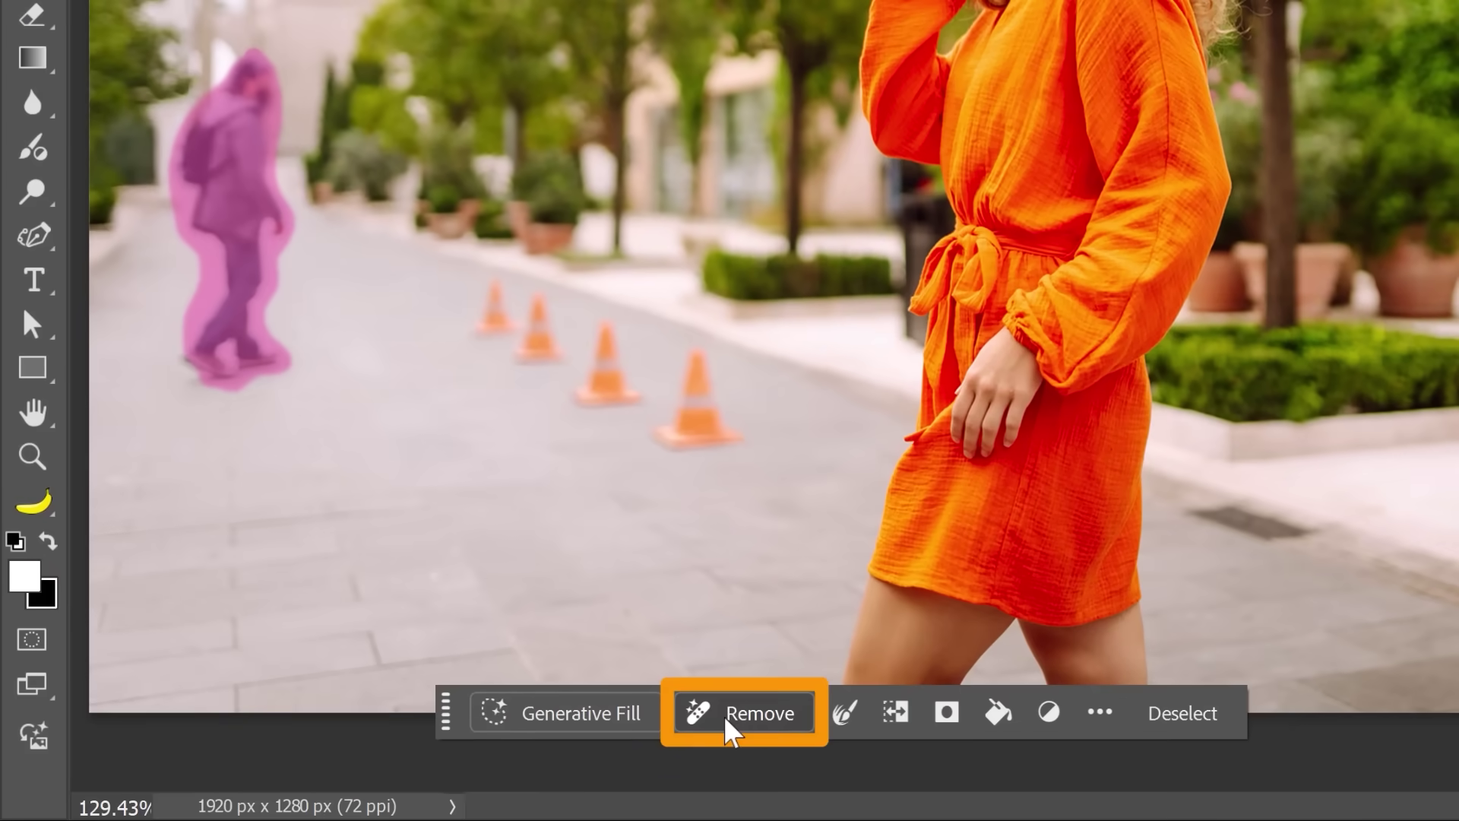
After the feature preview, open Remove-Tool.png, the street photo with the background pedestrian.
{"action": "left_click", "coordinate": [725, 718]}
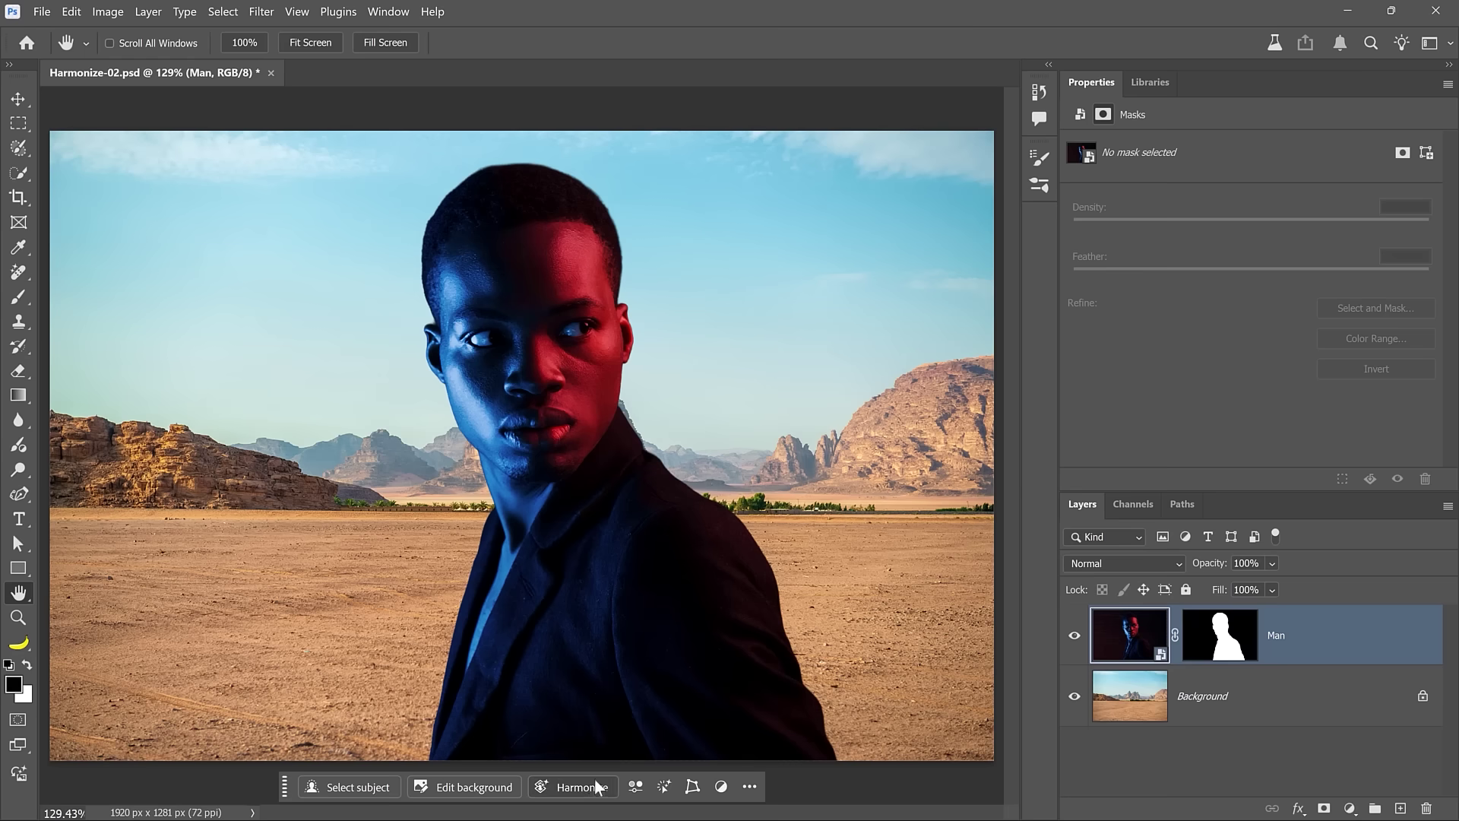
{"action": "left_click", "coordinate": [591, 794]}
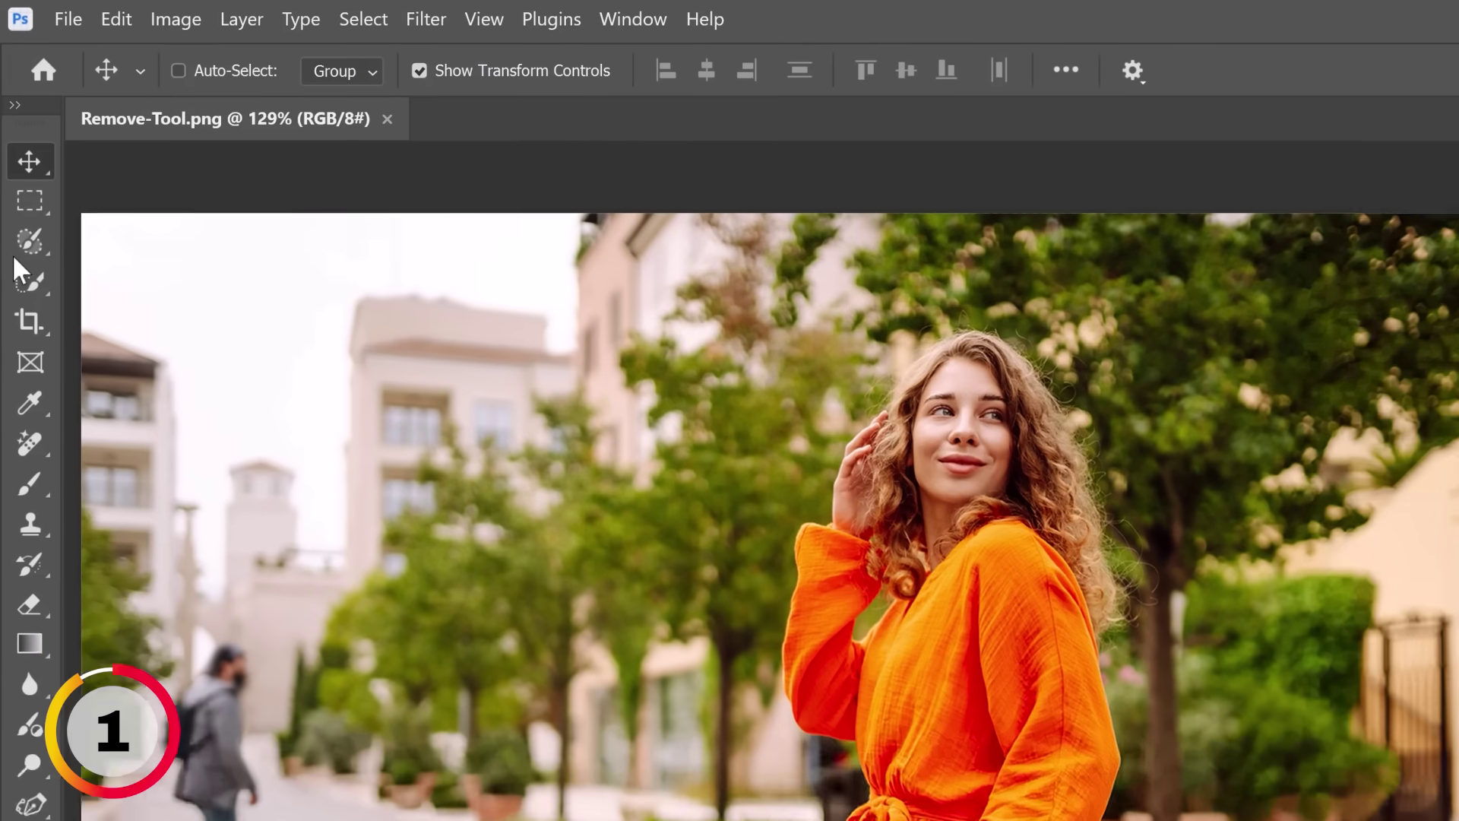
Paint a Selection Brush Tool selection over the walking man and view it as an overlay.
{"action": "left_click", "coordinate": [18, 148]}
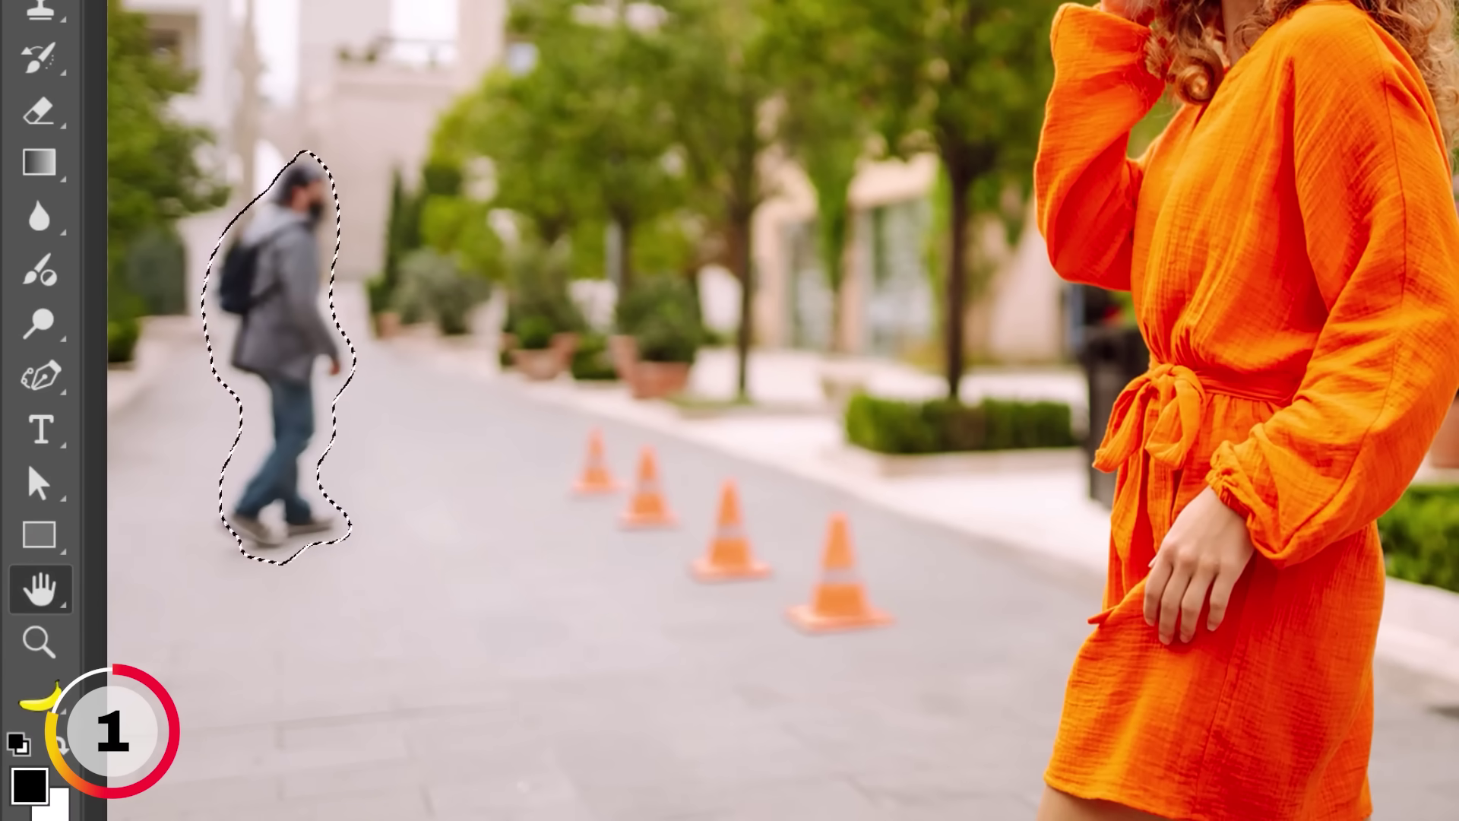
{"action": "key", "text": "b"}
{"action": "key", "text": "x"}
{"action": "key", "text": "q"}
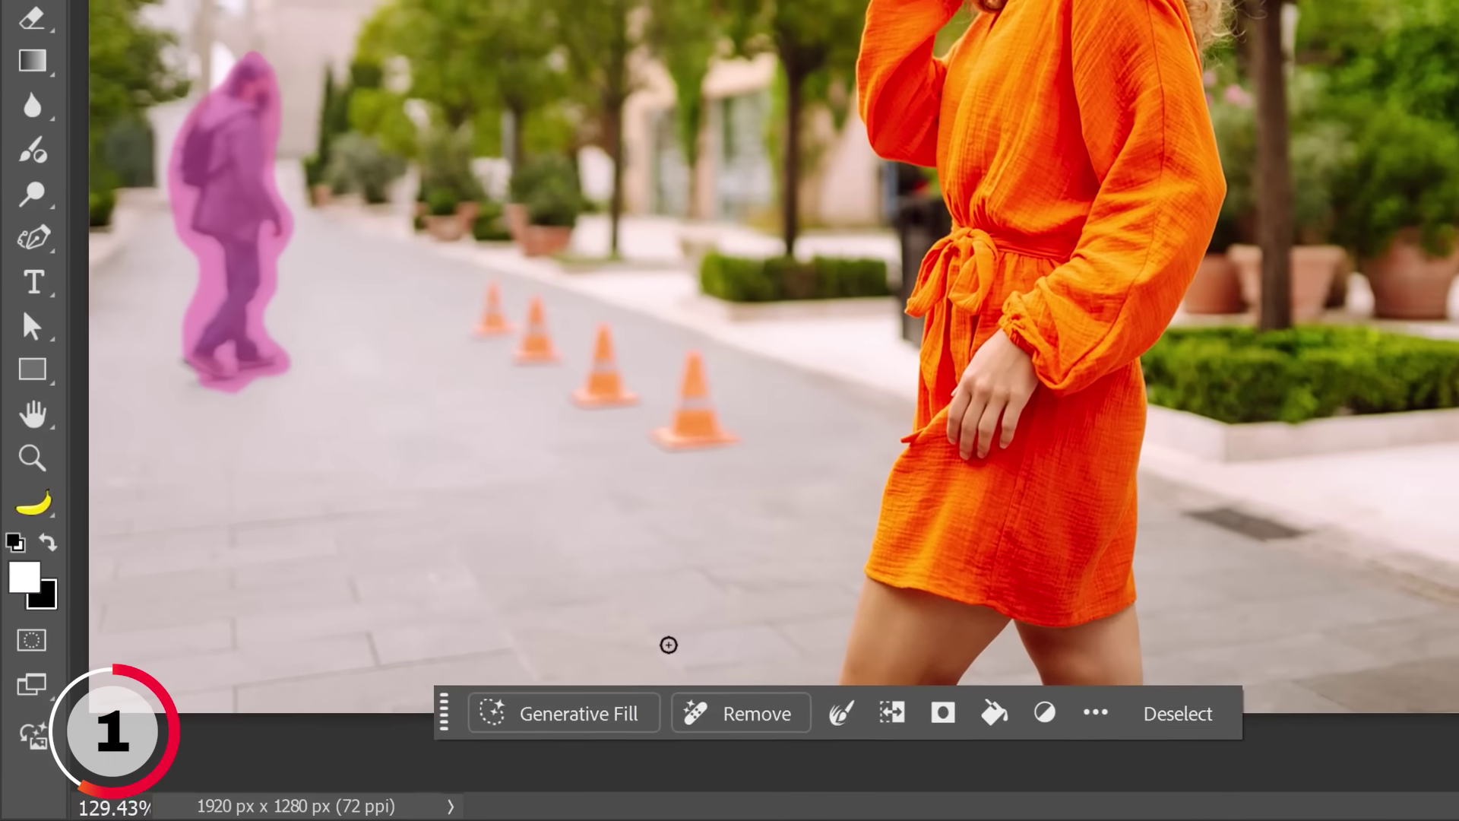
Remove the selected man, then toggle the Remove tool edits layer to compare.
{"action": "left_click", "coordinate": [730, 715]}
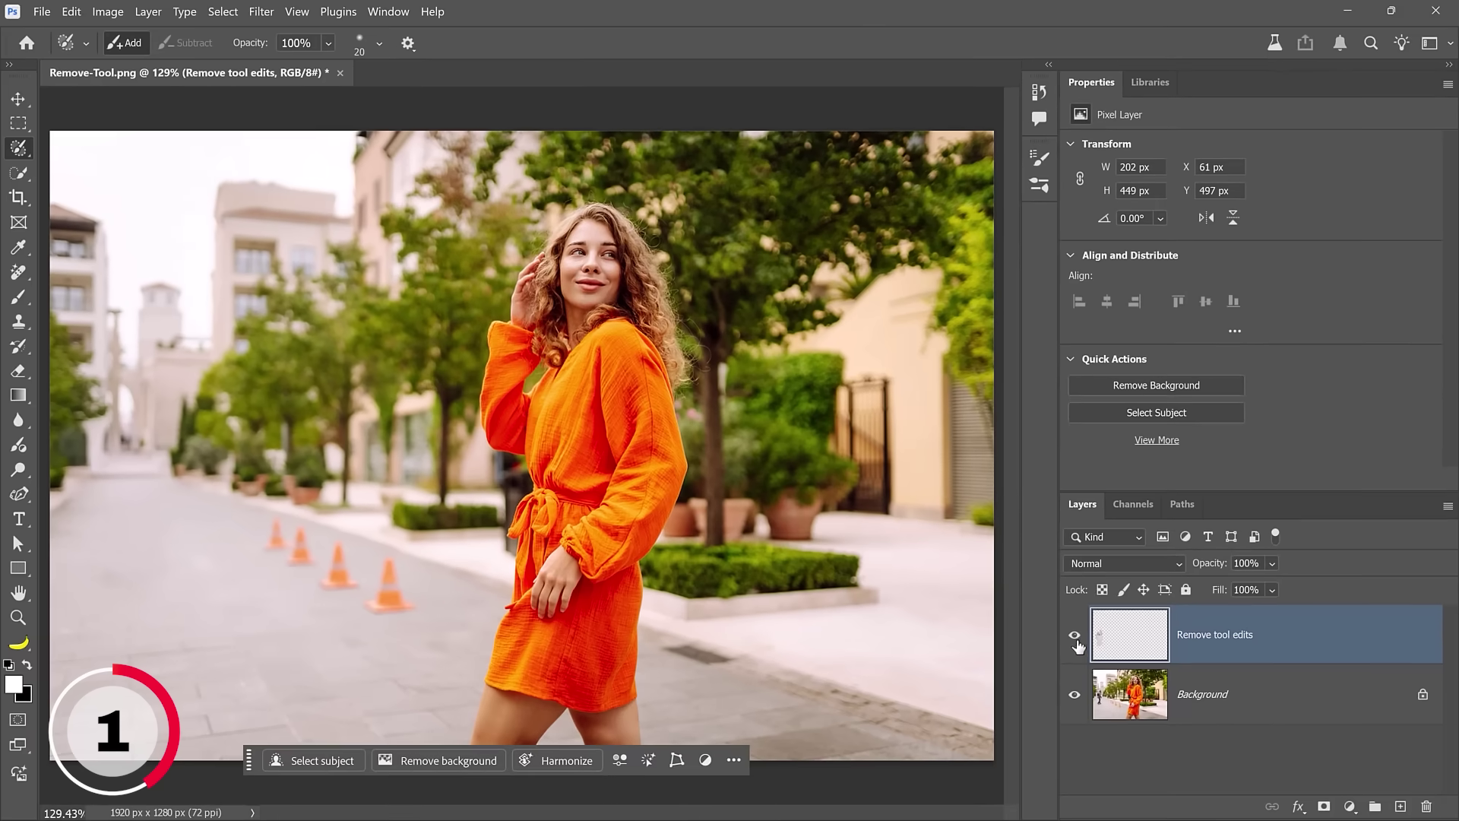
{"action": "left_click", "coordinate": [497, 355]}
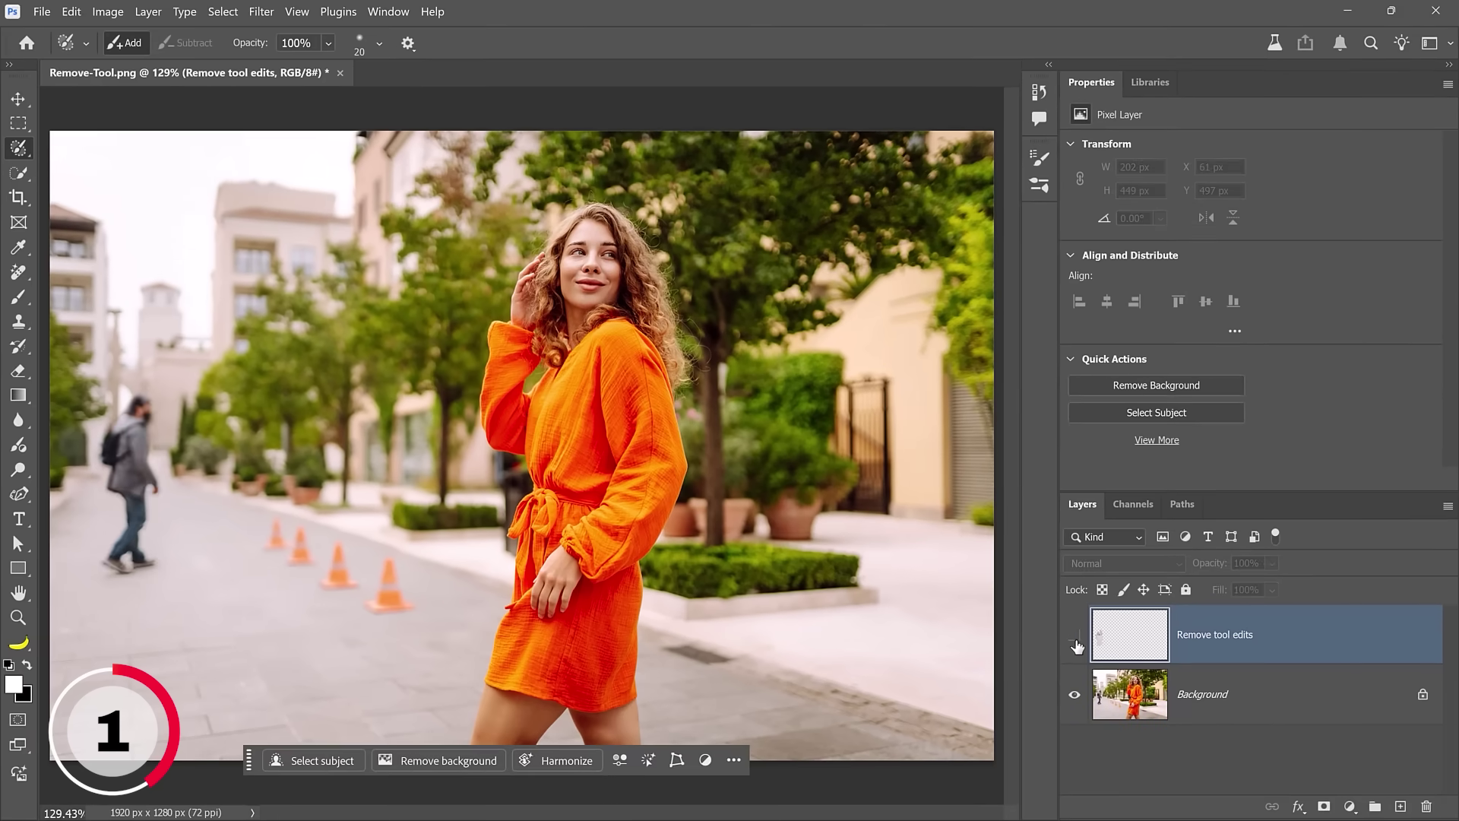
{"action": "left_click", "coordinate": [1075, 639]}
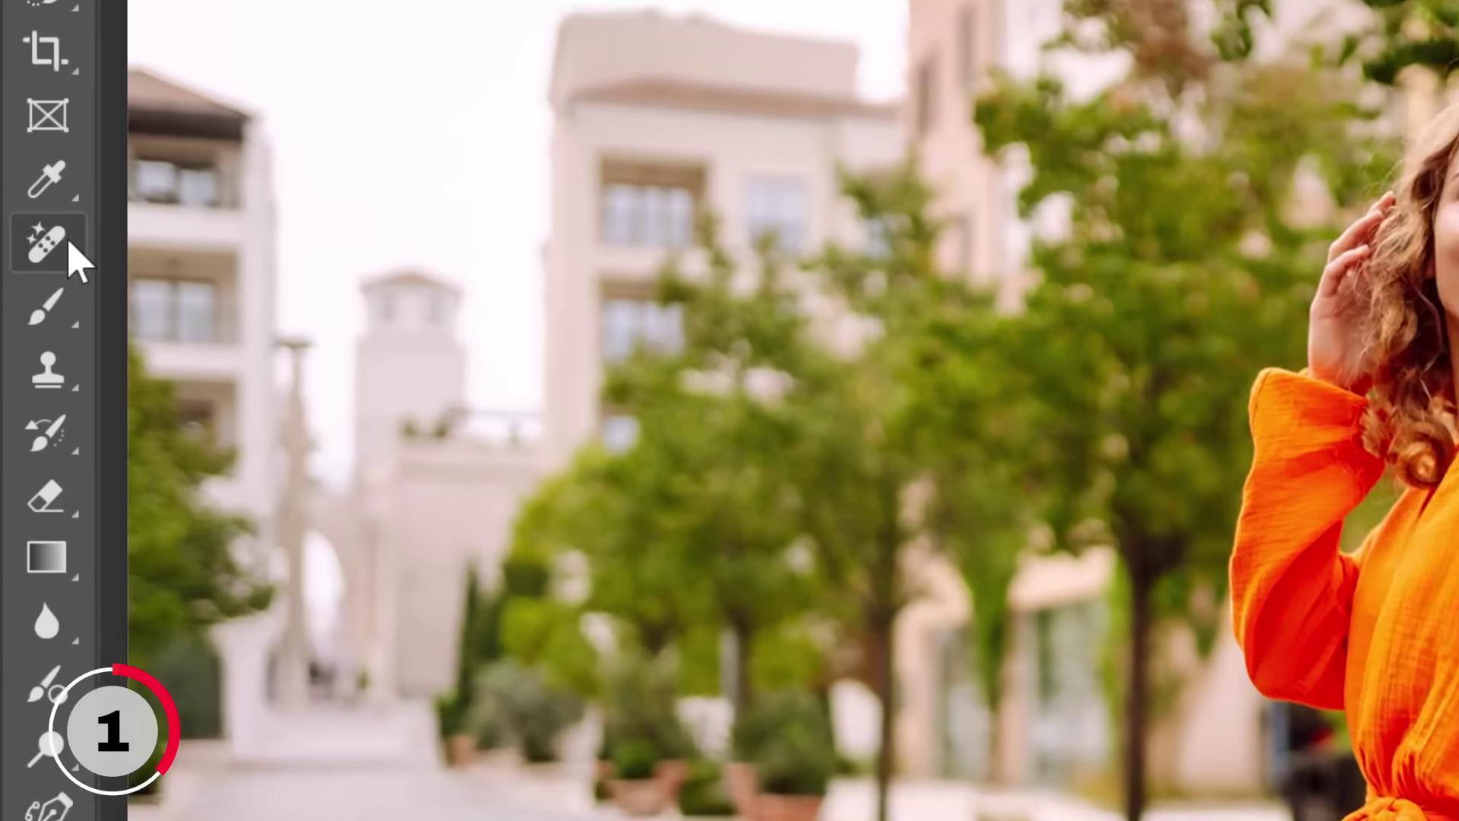
Erase the traffic cone with the Remove Tool and enable Remove after each stroke.
{"action": "right_click", "coordinate": [26, 271]}
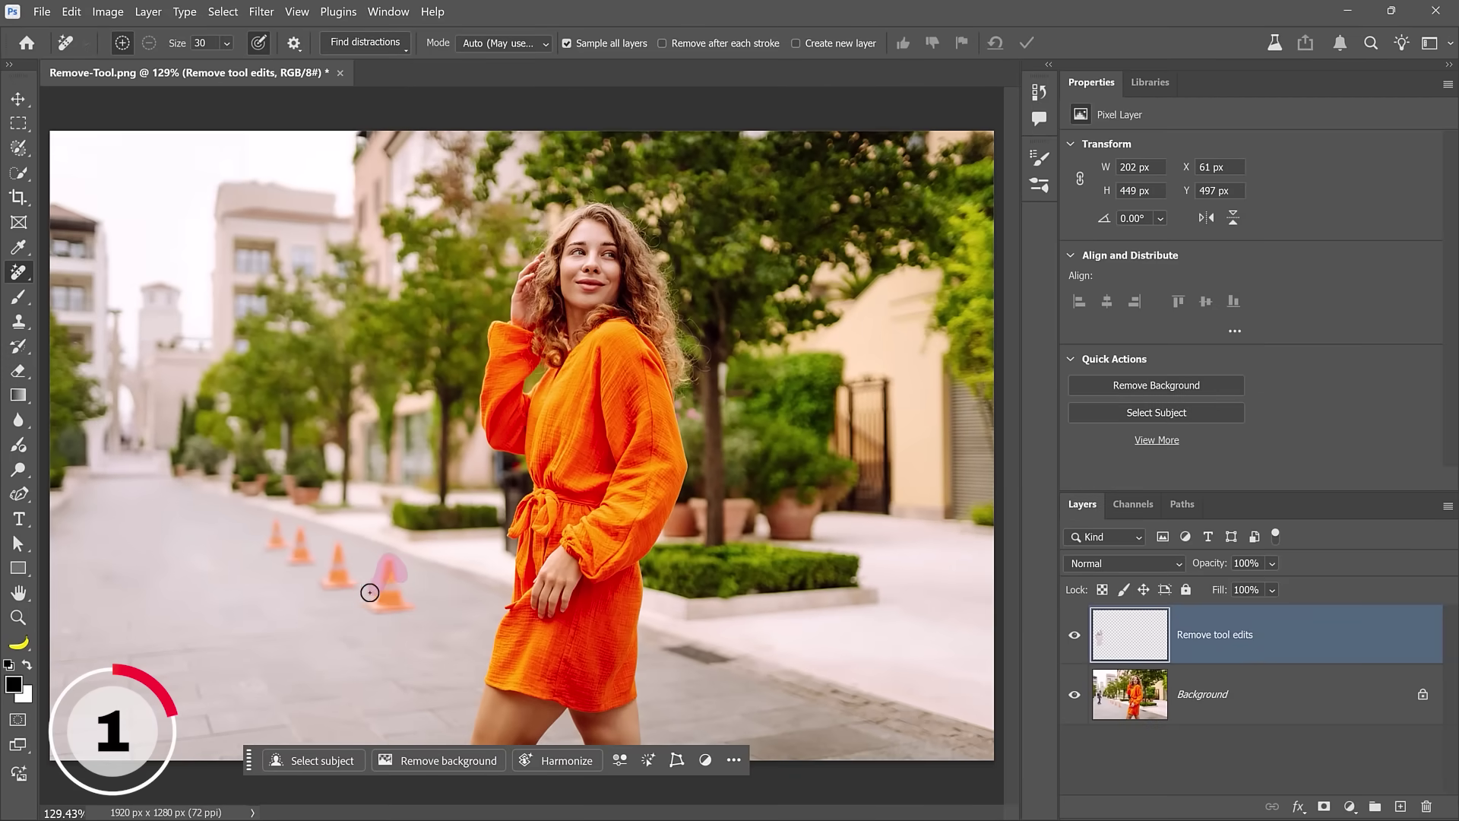
{"action": "left_click_drag", "start_coordinate": [407, 593], "coordinate": [386, 609]}
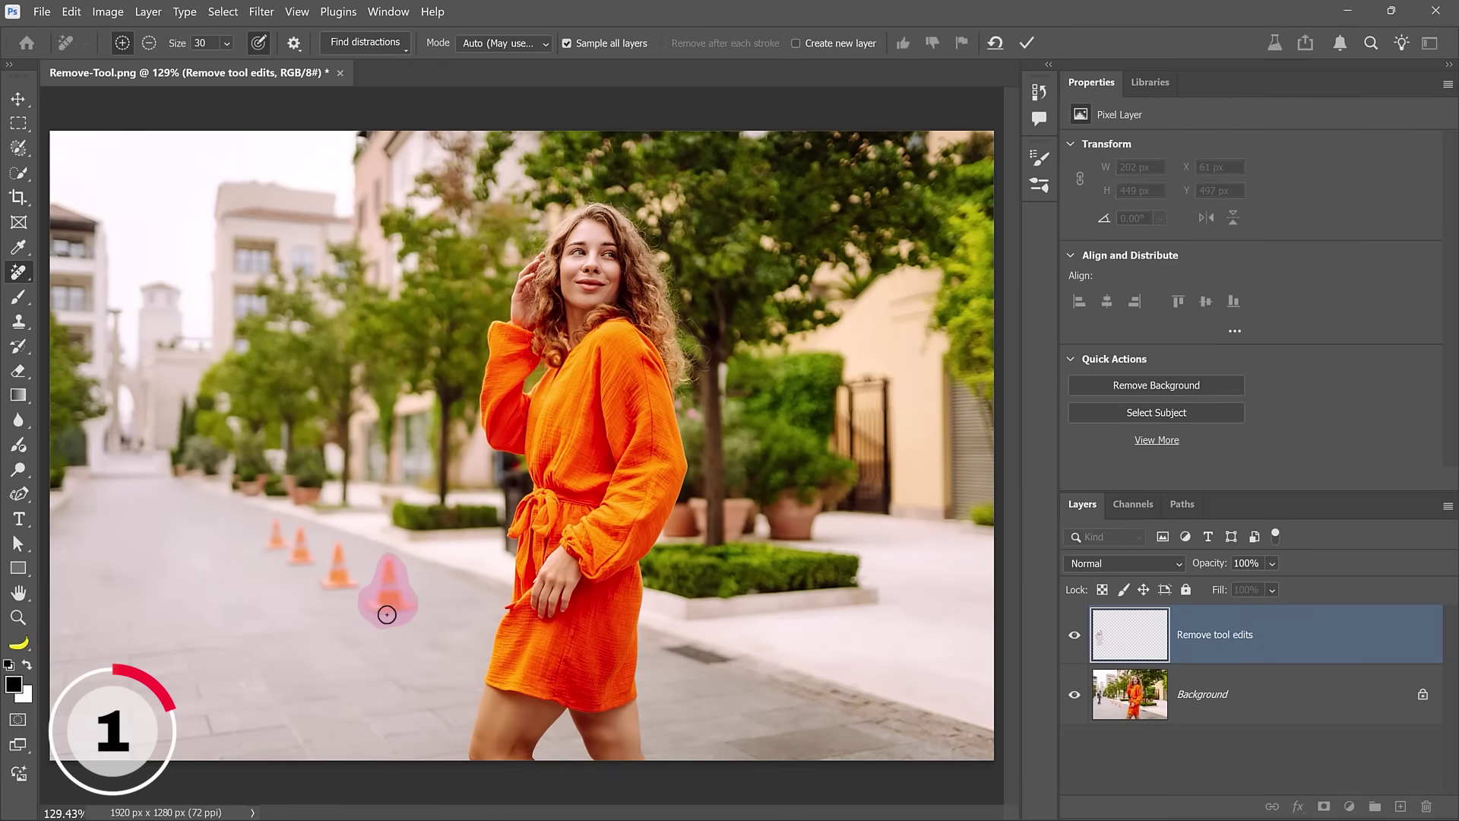
{"action": "key", "text": "Return"}
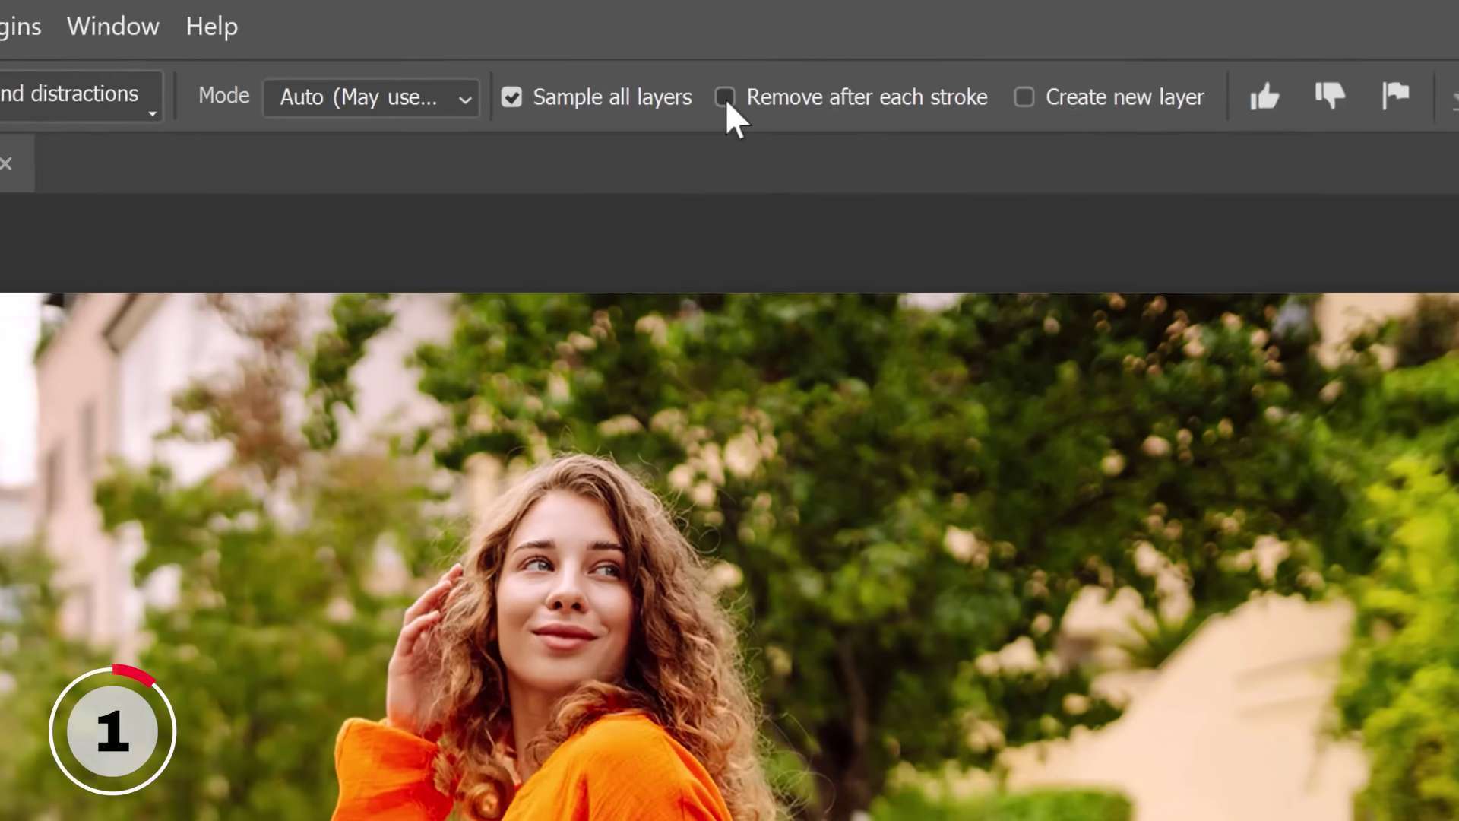
{"action": "left_click", "coordinate": [766, 132]}
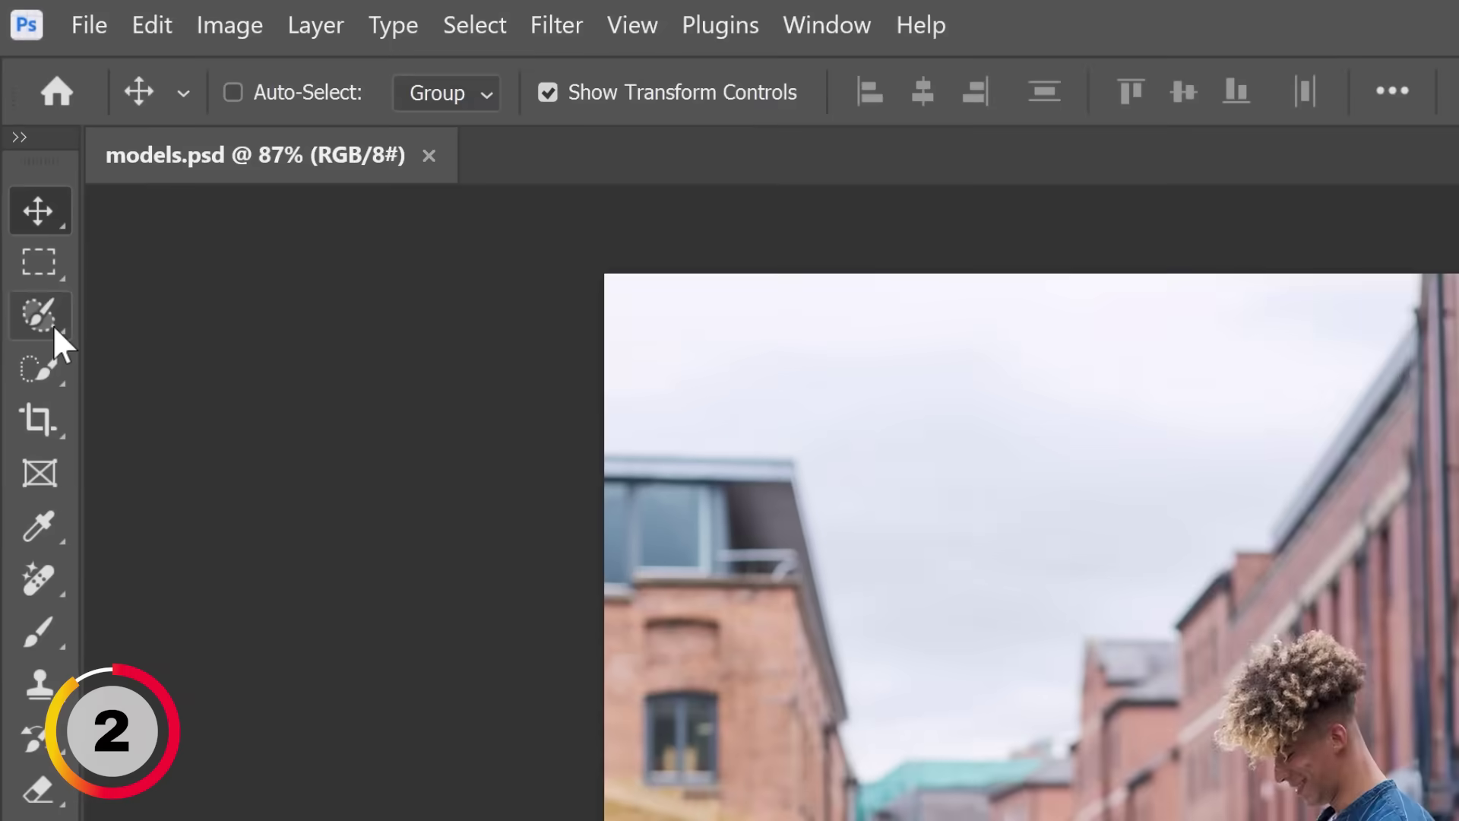
Select the whole cobbled road with the Selection Brush Tool.
{"action": "left_click_drag", "start_coordinate": [25, 153], "coordinate": [46, 157]}
{"action": "left_click", "coordinate": [365, 455]}
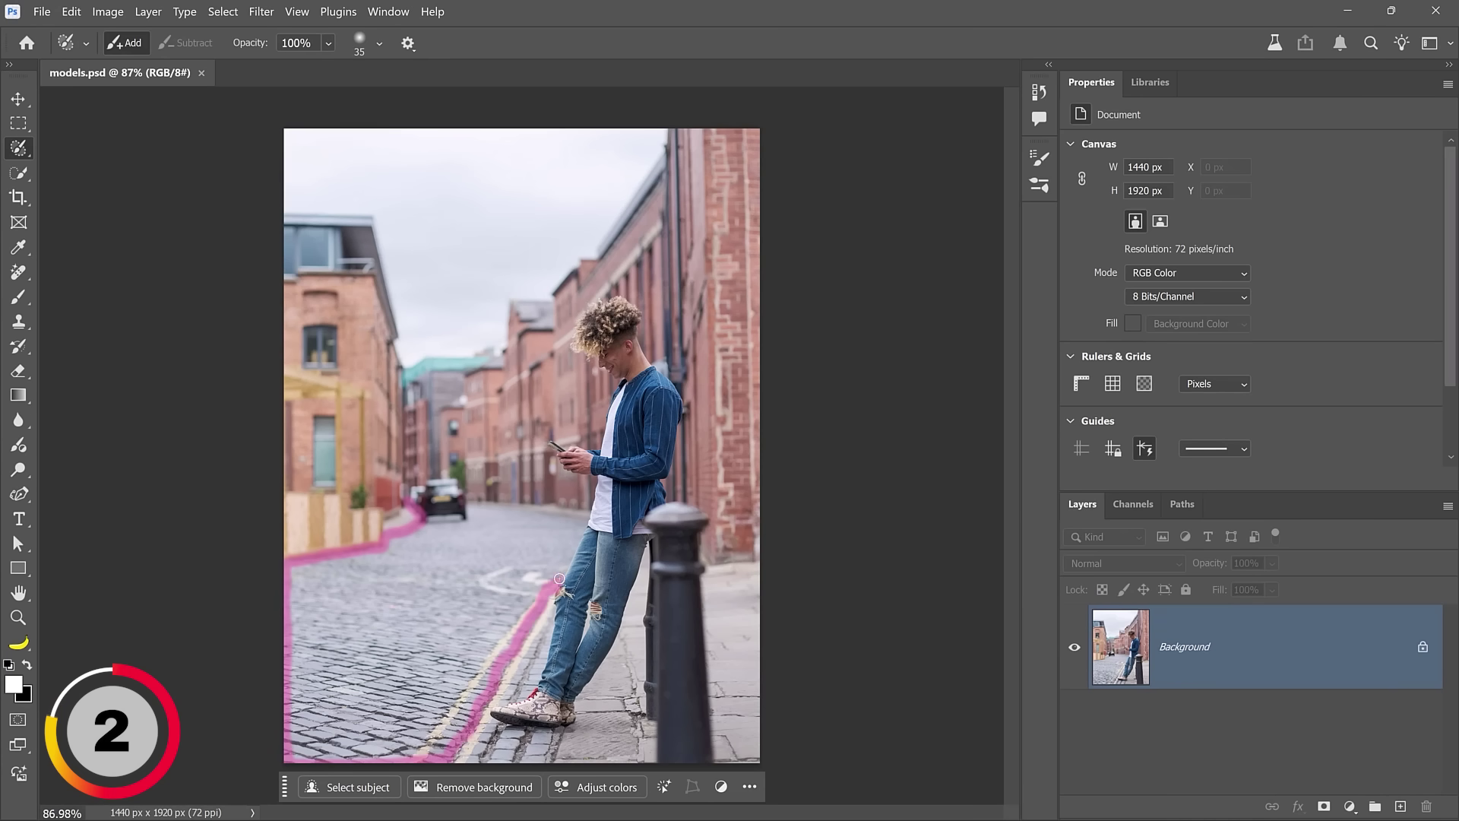
{"action": "left_click_drag", "start_coordinate": [403, 503], "coordinate": [404, 508]}
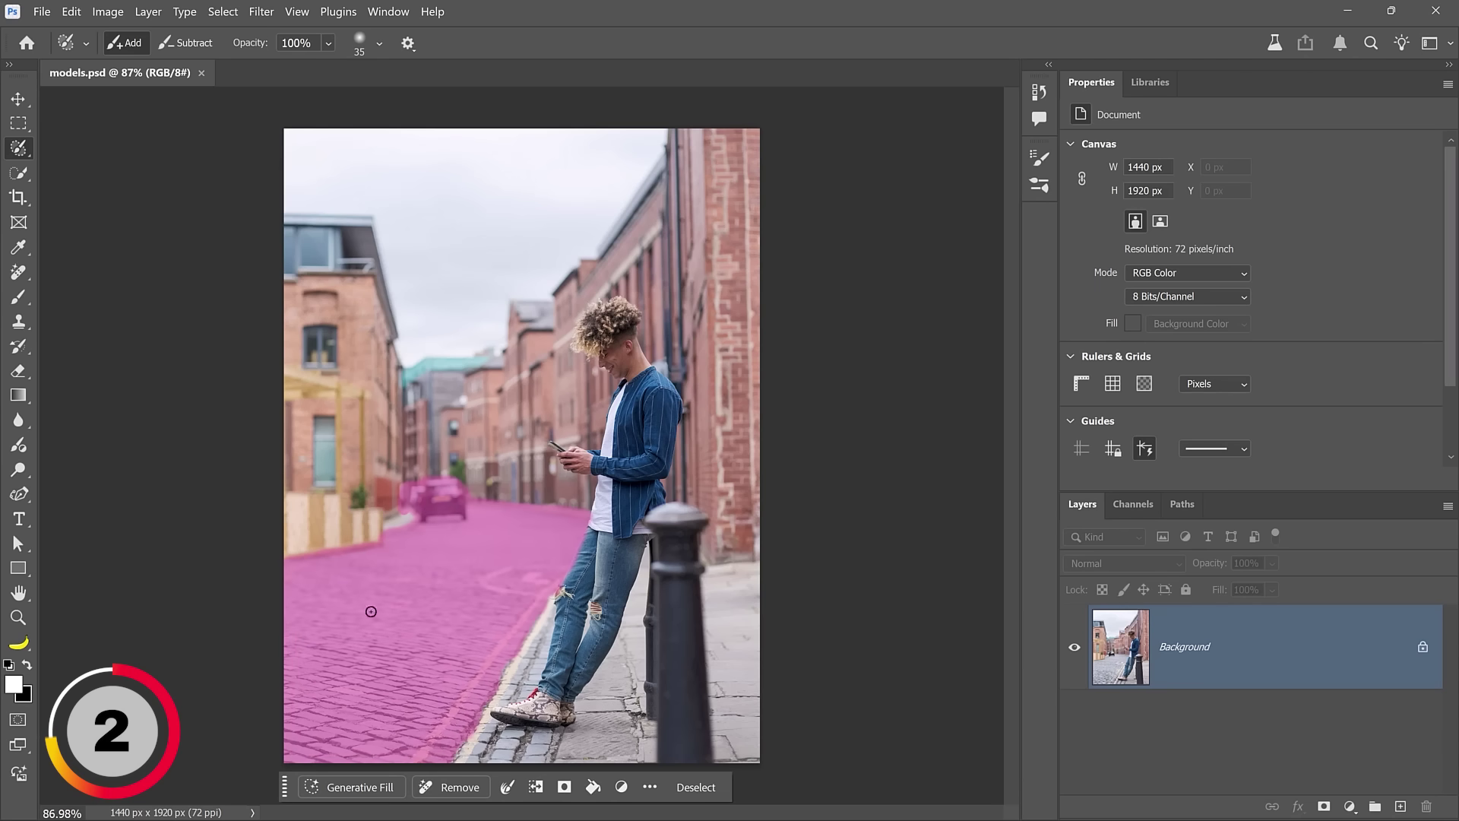
Generative Fill the road with 'Venetian canal with Gondolas' using Firefly Image 3.
{"action": "left_click", "coordinate": [353, 787]}
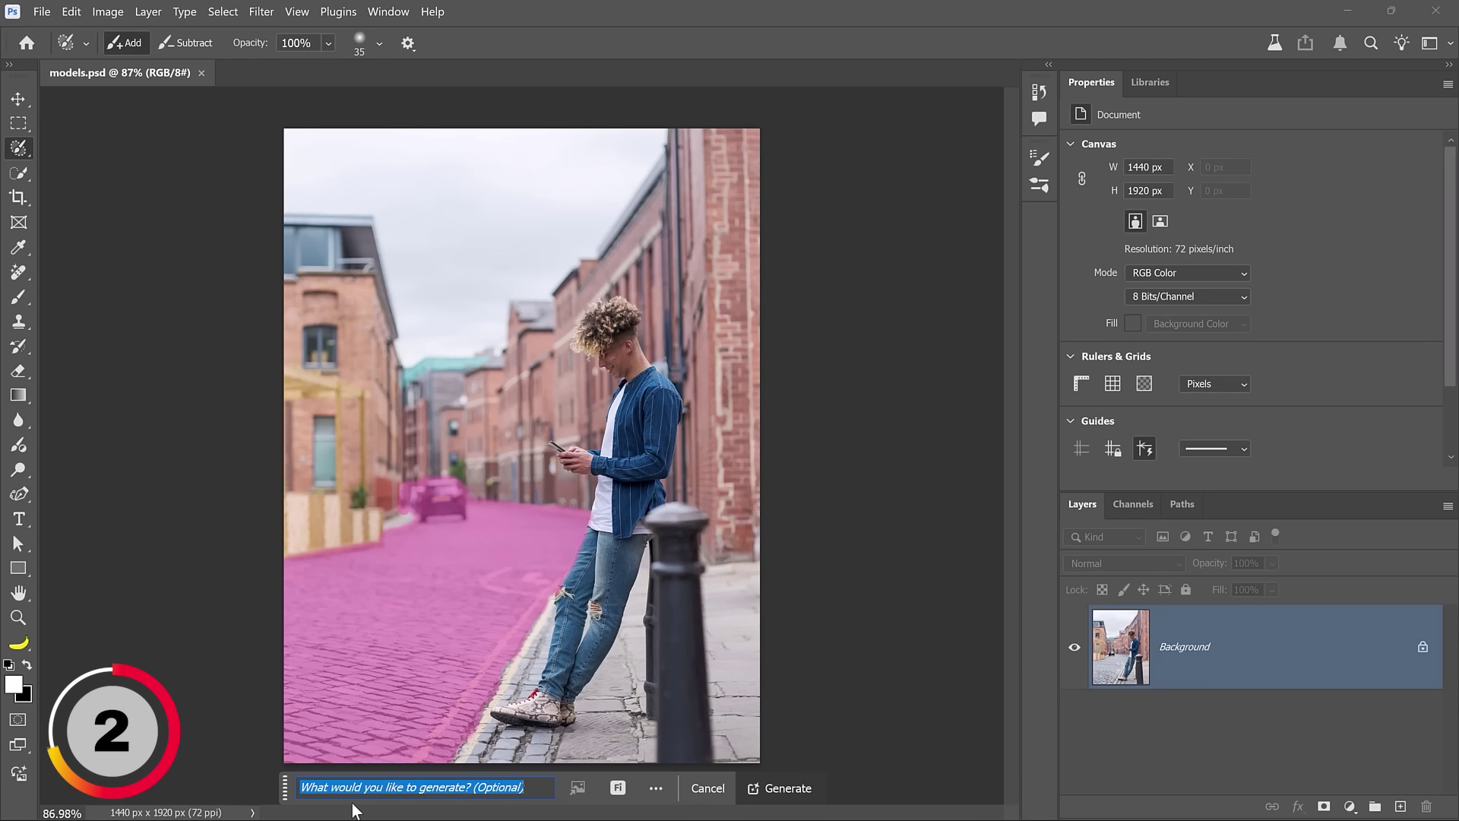
{"action": "type", "text": "Venetian canal"}
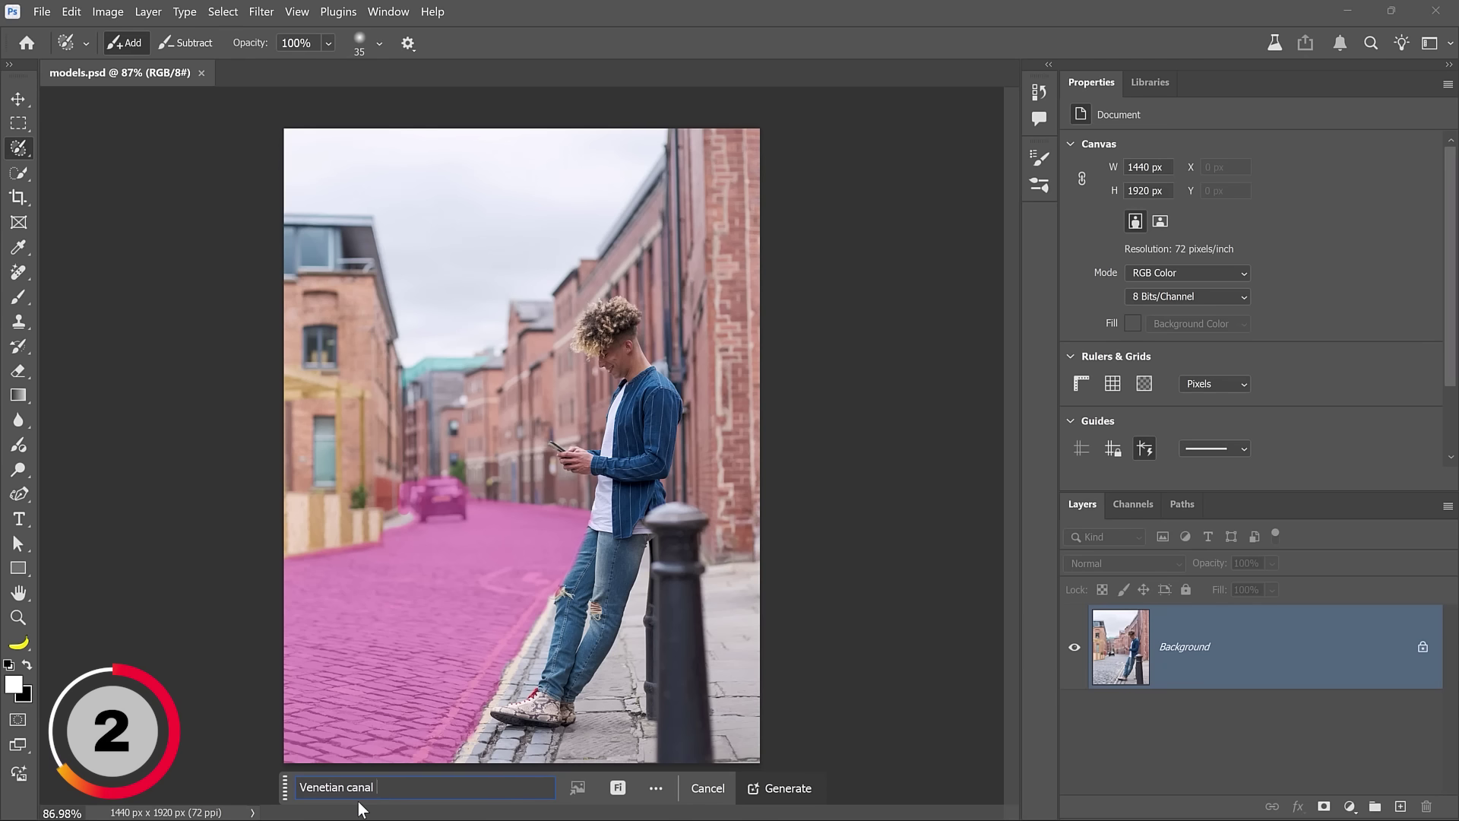
{"action": "type", "text": " with Gondolas"}
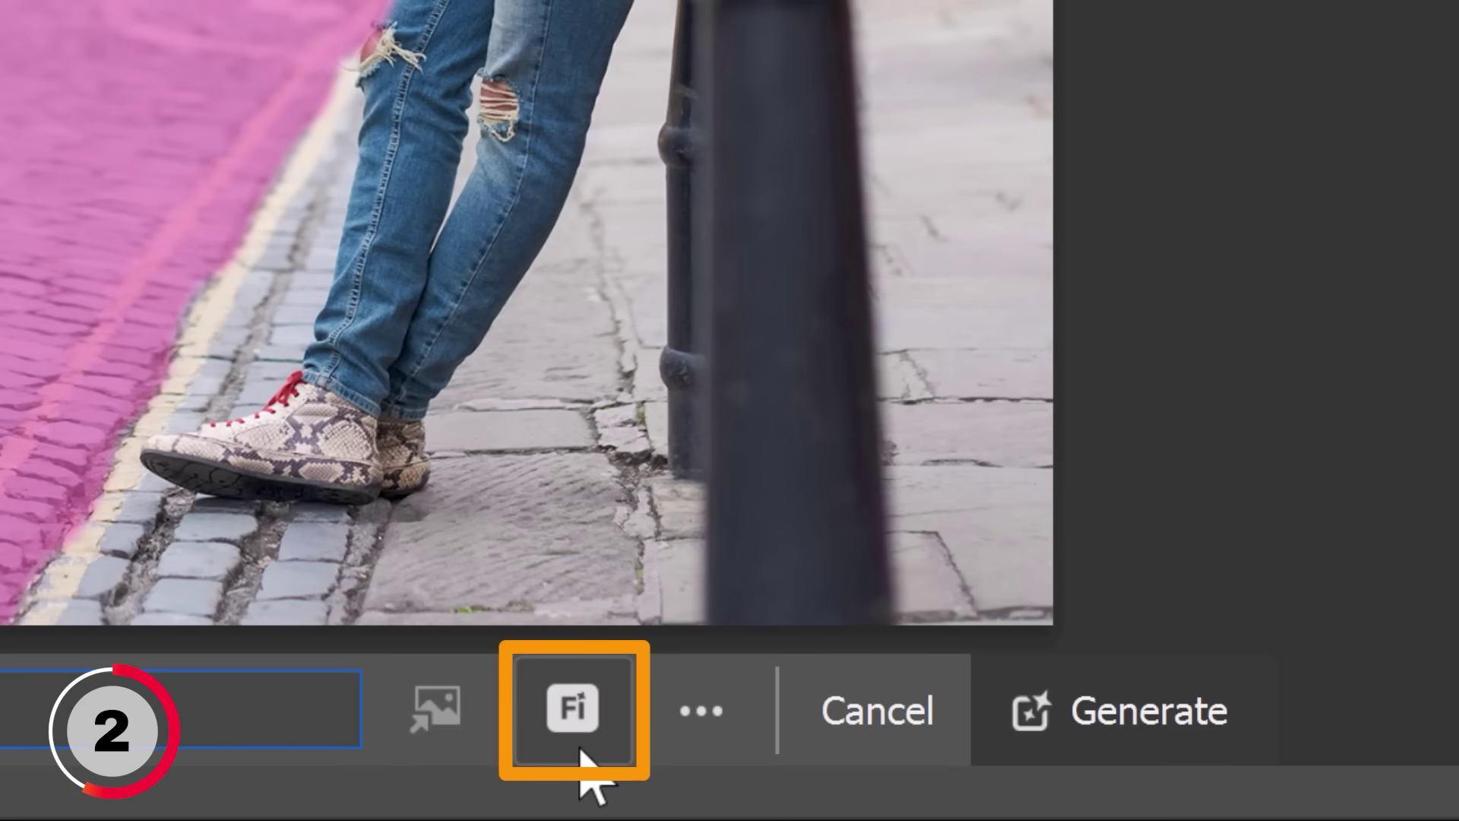
{"action": "left_click", "coordinate": [590, 760]}
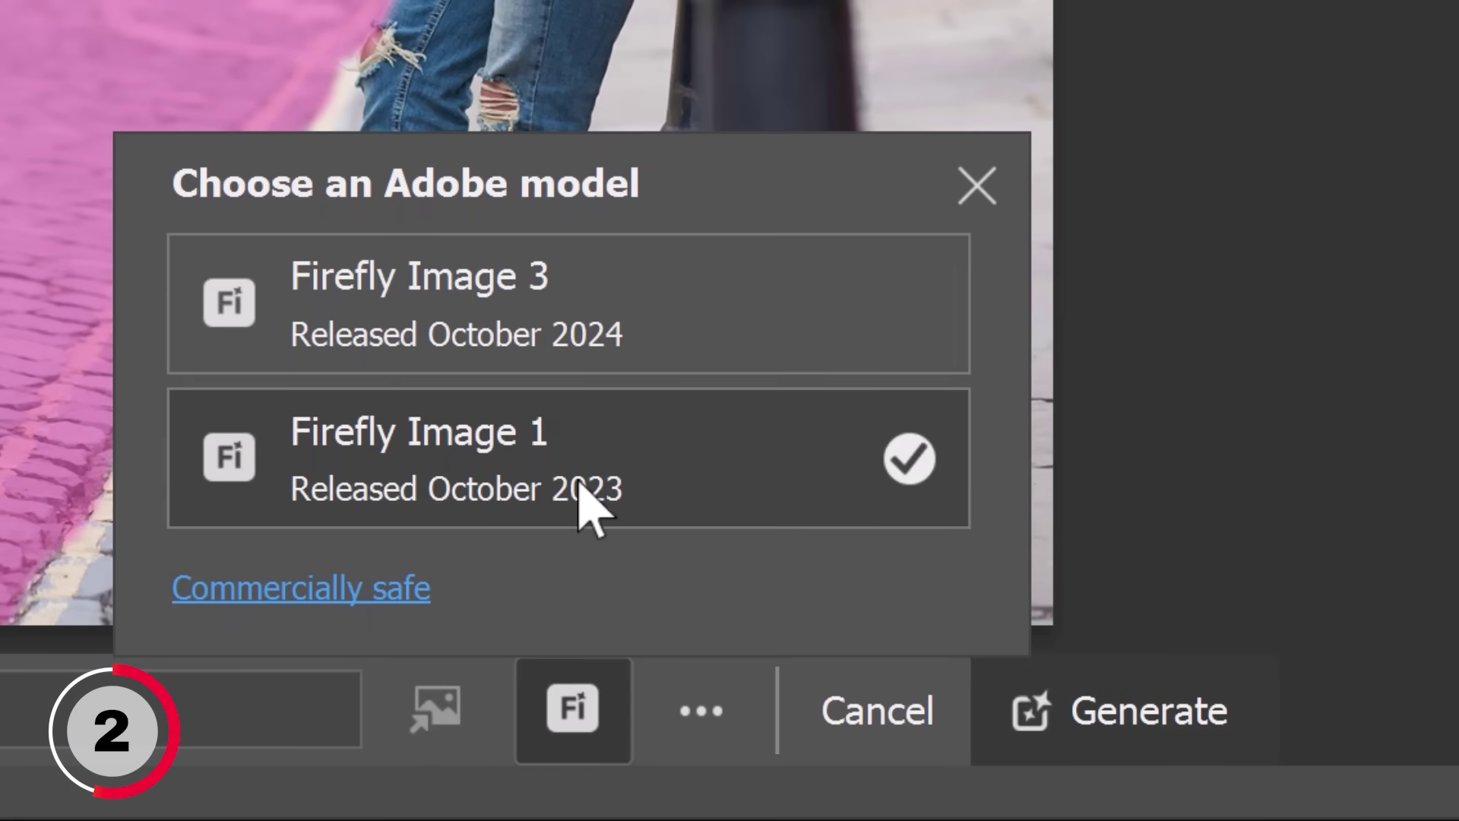
{"action": "left_click", "coordinate": [568, 334]}
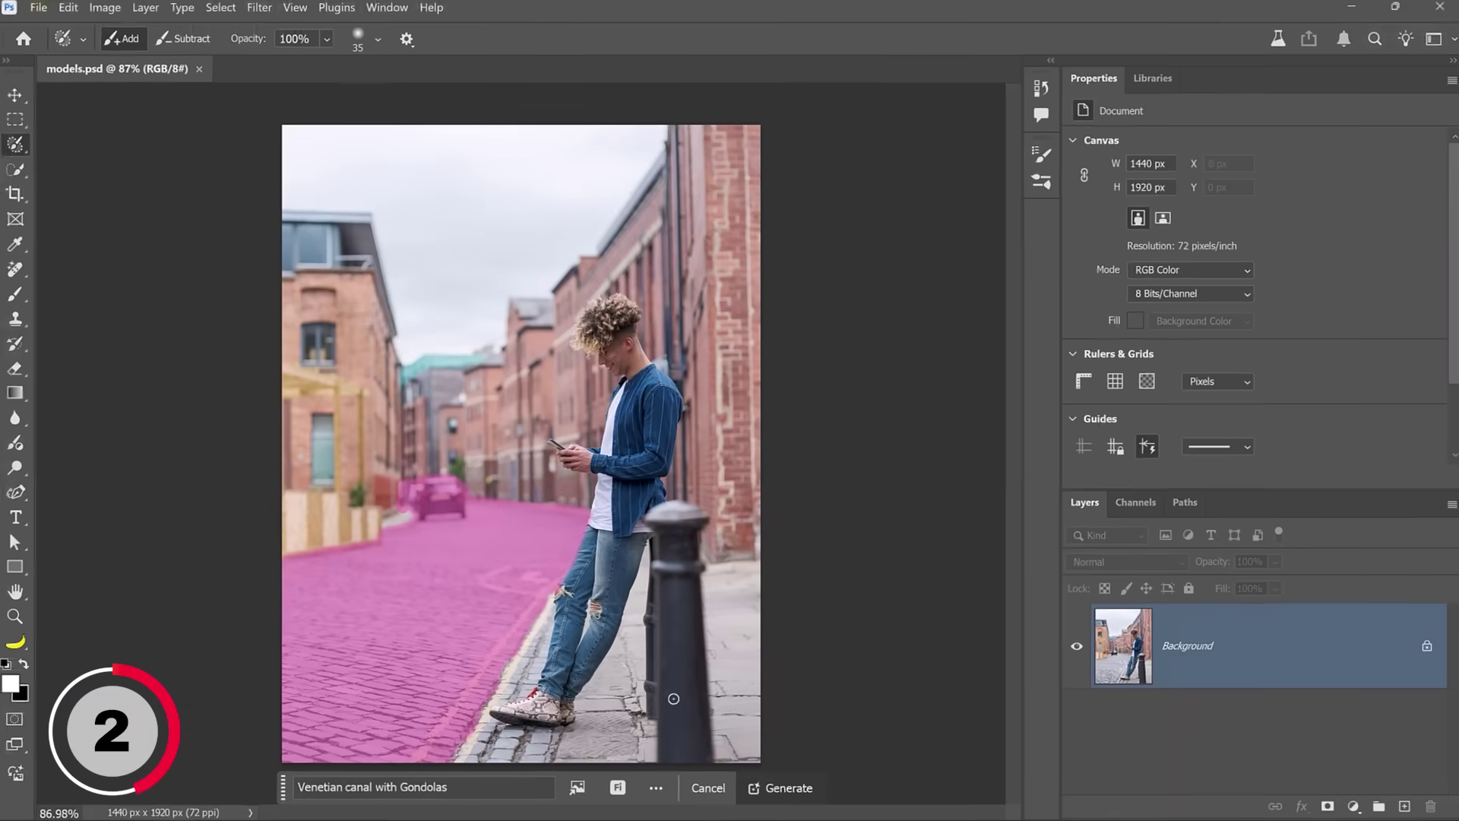
{"action": "left_click", "coordinate": [783, 799]}
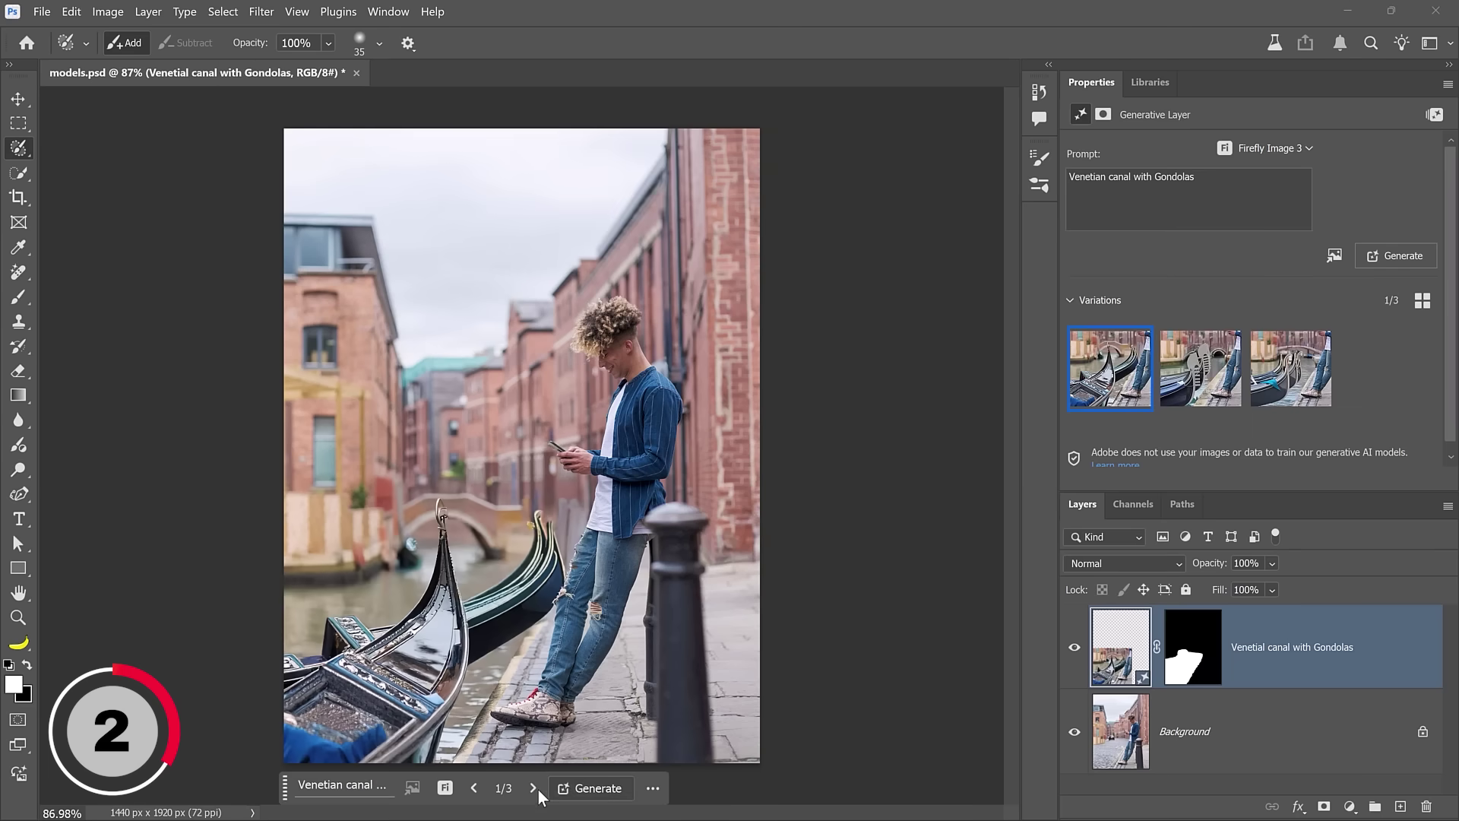
Browse the gondola variations, then regenerate the canal with Firefly Image 1.
{"action": "left_click", "coordinate": [533, 788]}
{"action": "left_click", "coordinate": [533, 788]}
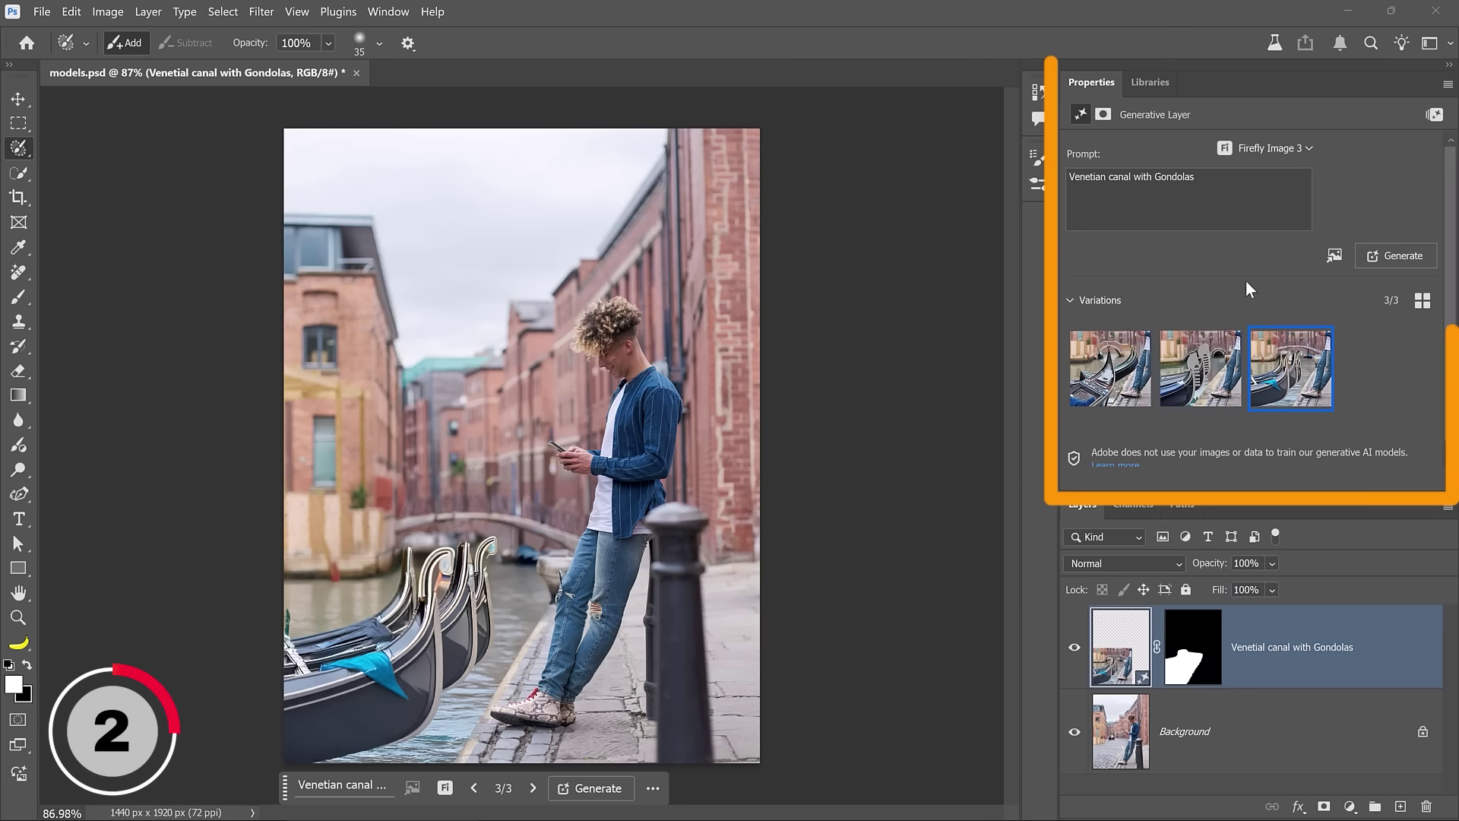
{"action": "left_click", "coordinate": [1265, 149]}
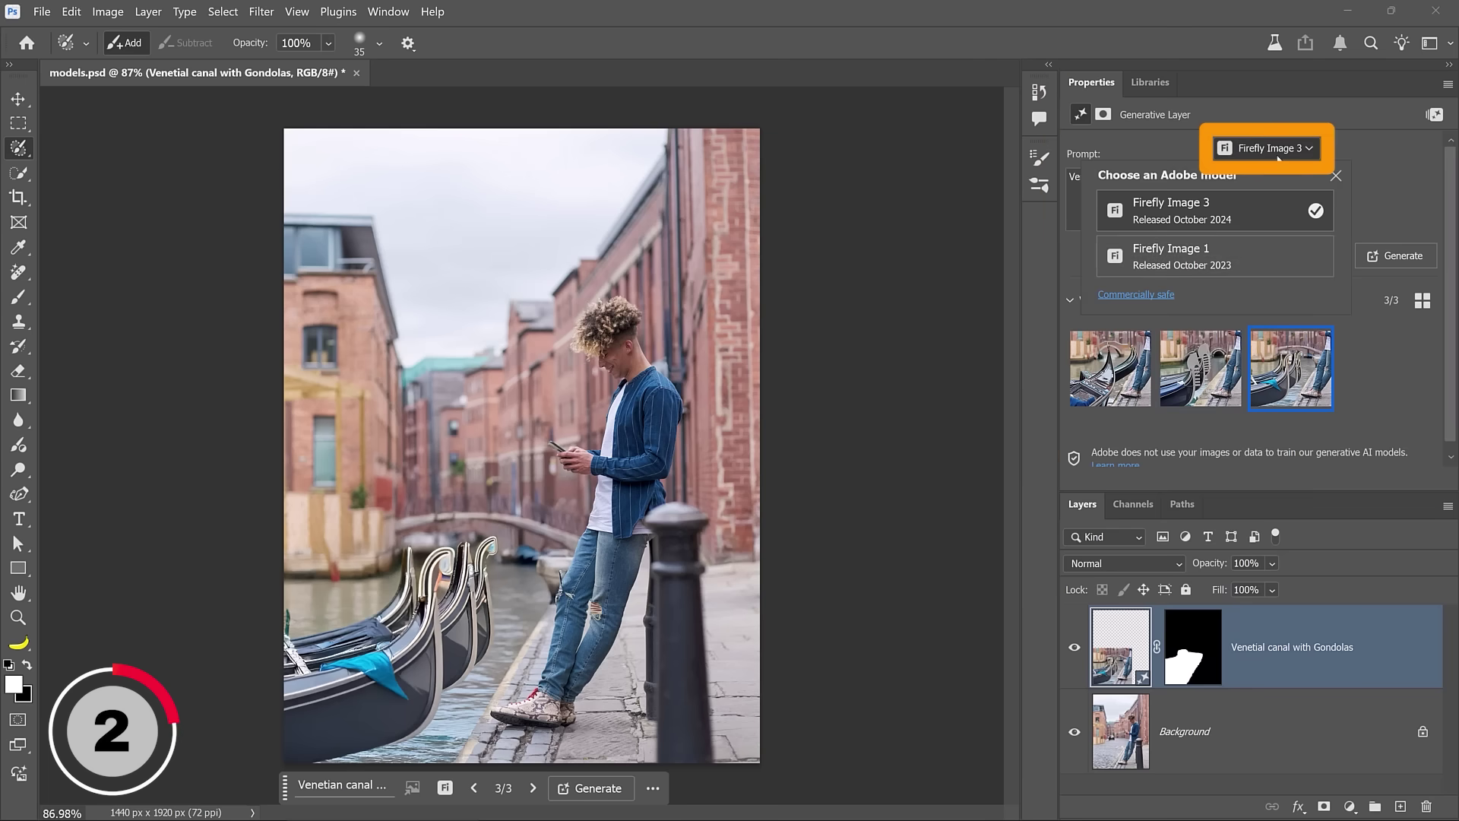
{"action": "left_click", "coordinate": [1255, 270]}
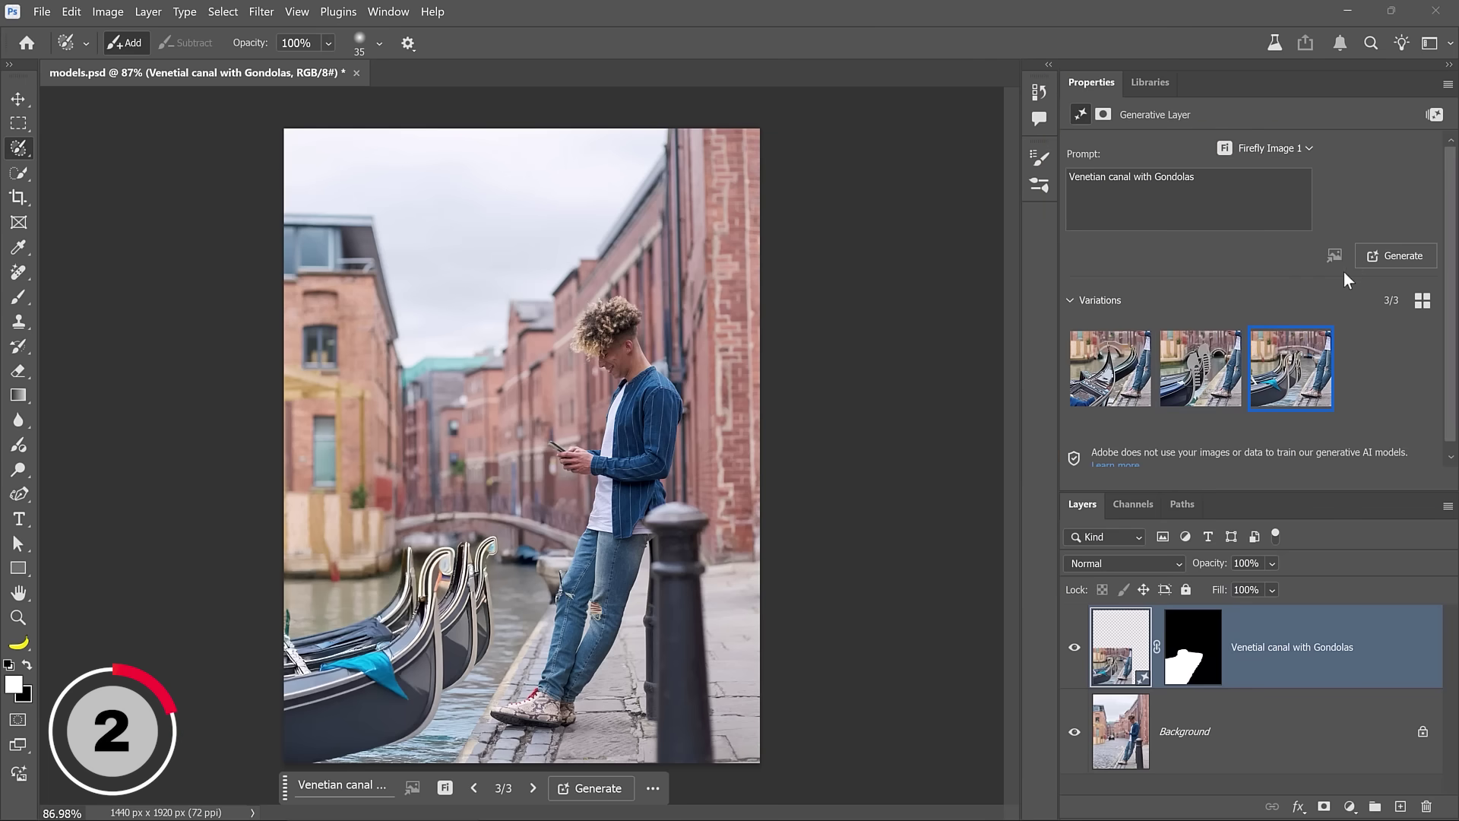
{"action": "left_click", "coordinate": [1385, 259]}
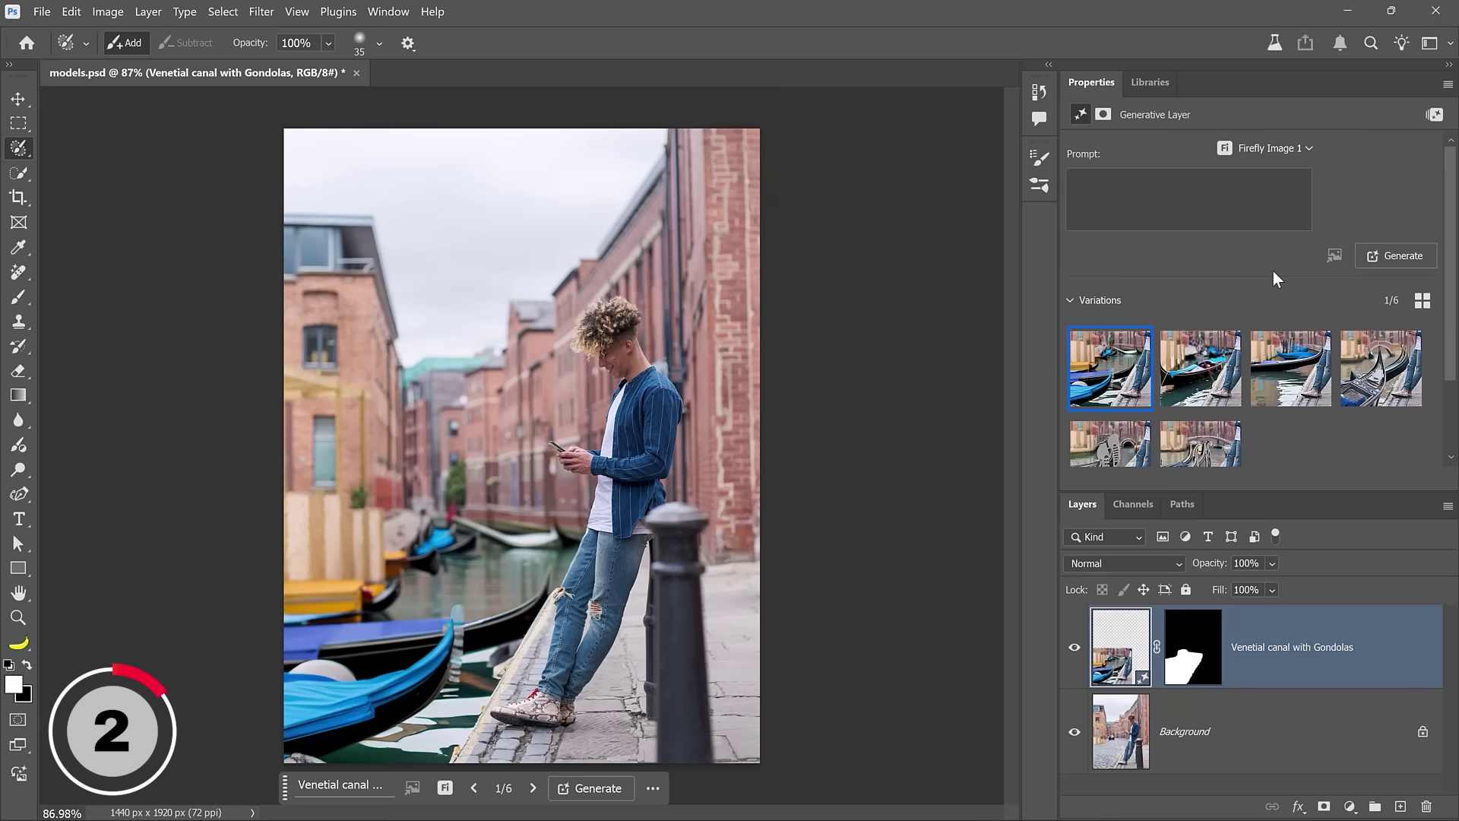
Compare the new gondola variations and settle on the second one.
{"action": "left_click", "coordinate": [1211, 364]}
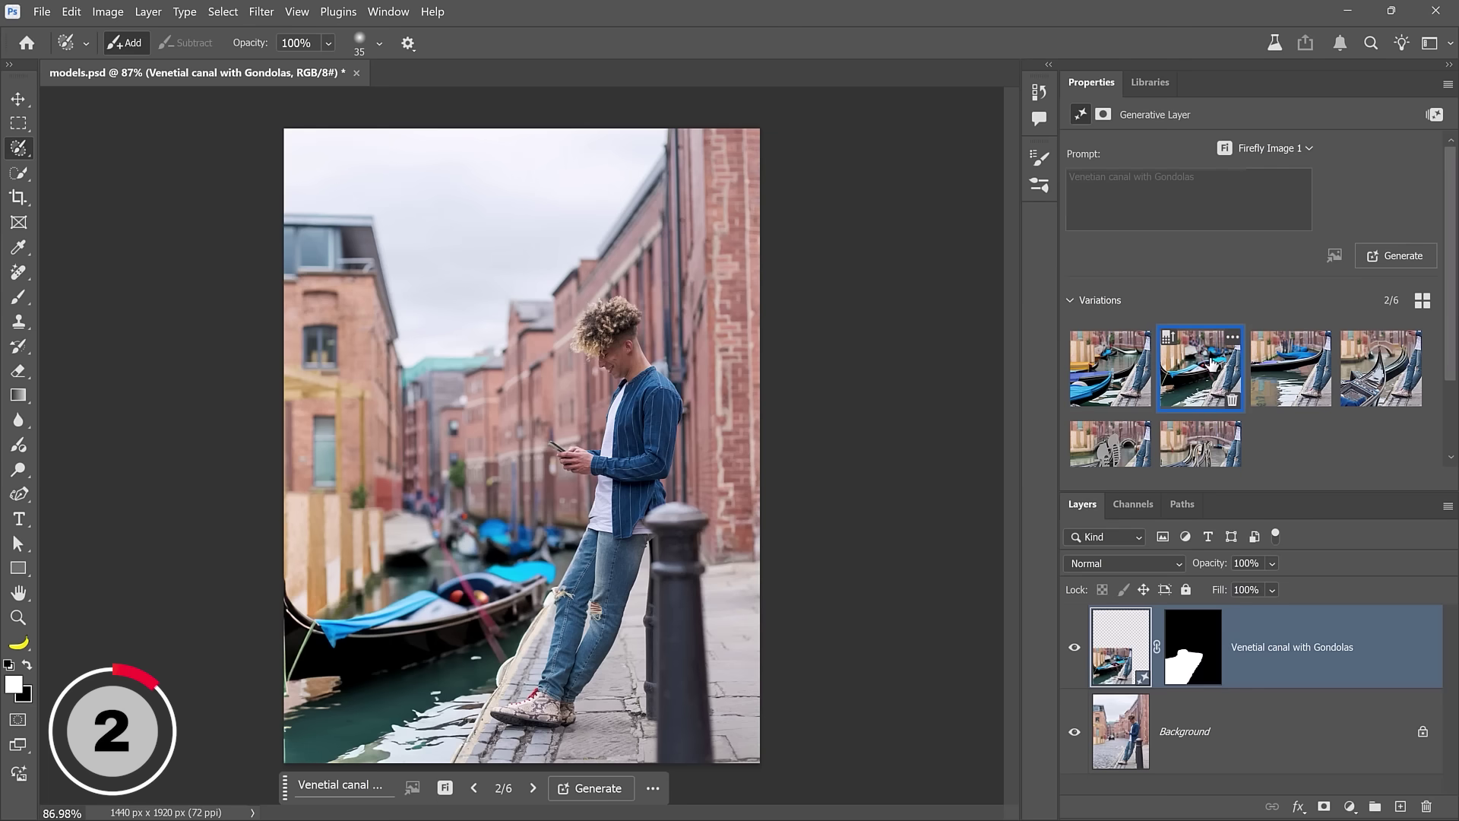
{"action": "left_click", "coordinate": [1277, 373]}
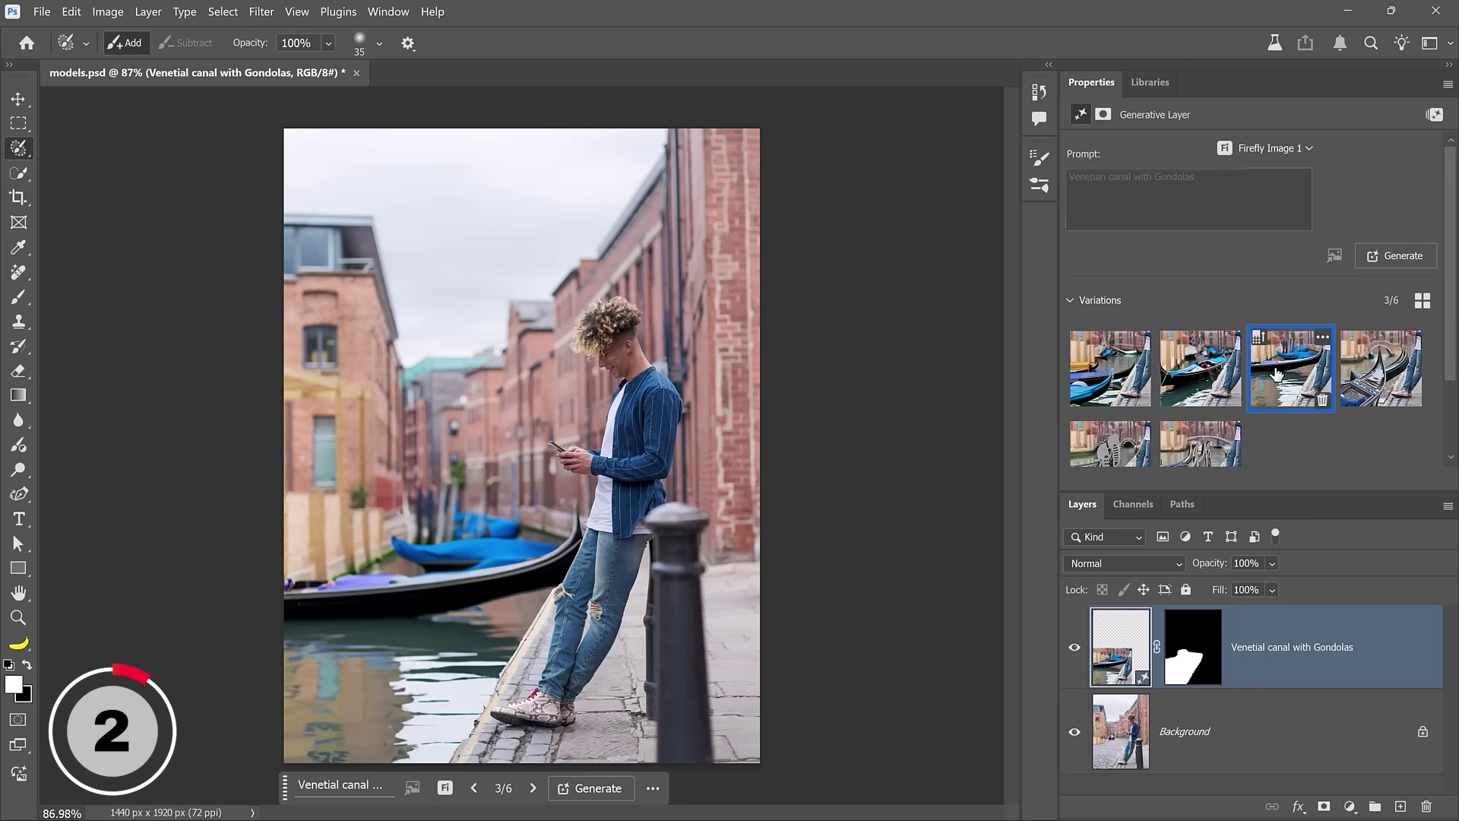
{"action": "mouse_move", "coordinate": [1276, 373]}
{"action": "left_click", "coordinate": [1202, 368]}
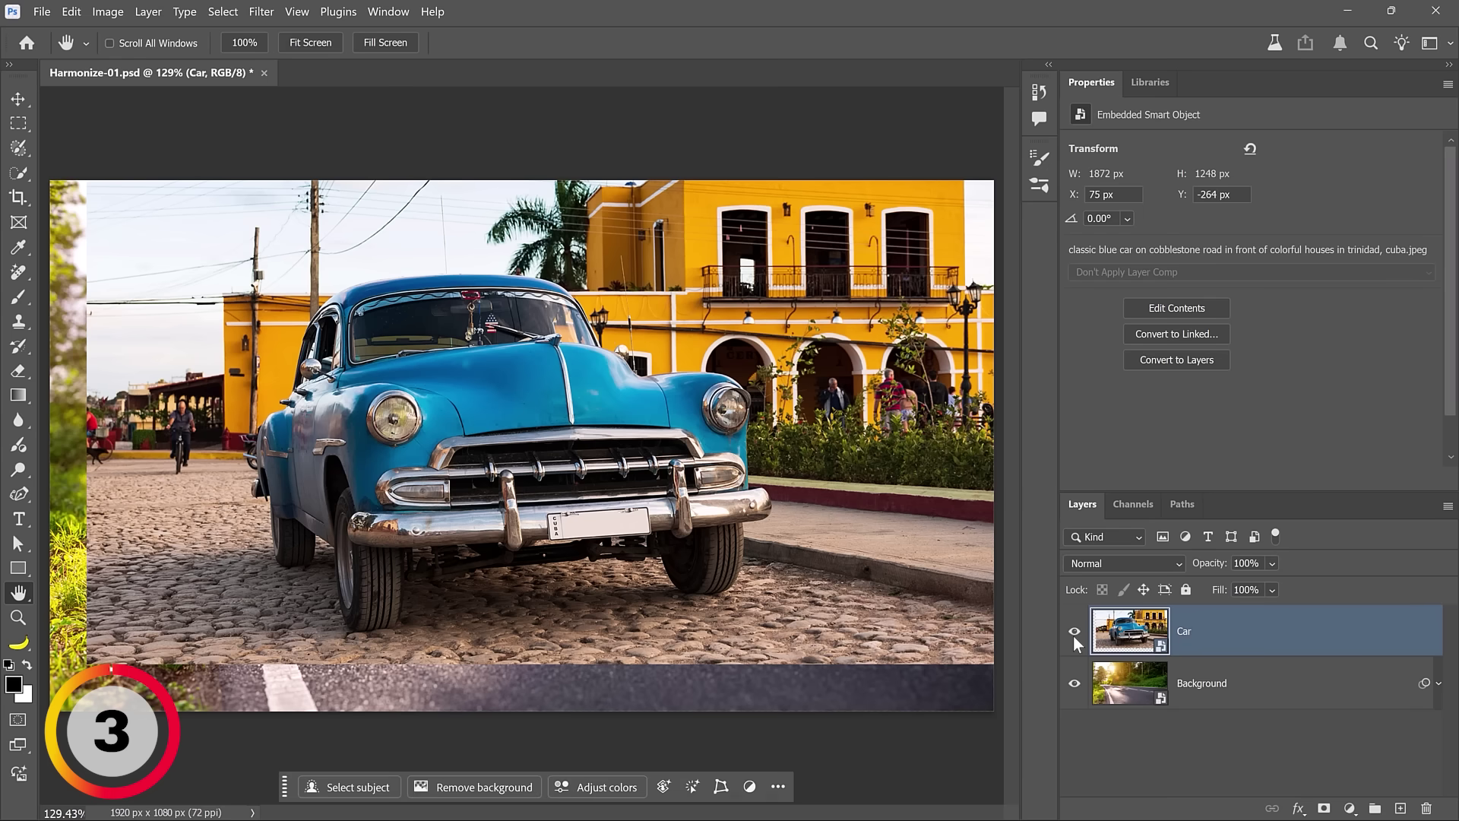
Toggle the Car layer to compare, then harmonize the car with the road.
{"action": "left_click", "coordinate": [1074, 634]}
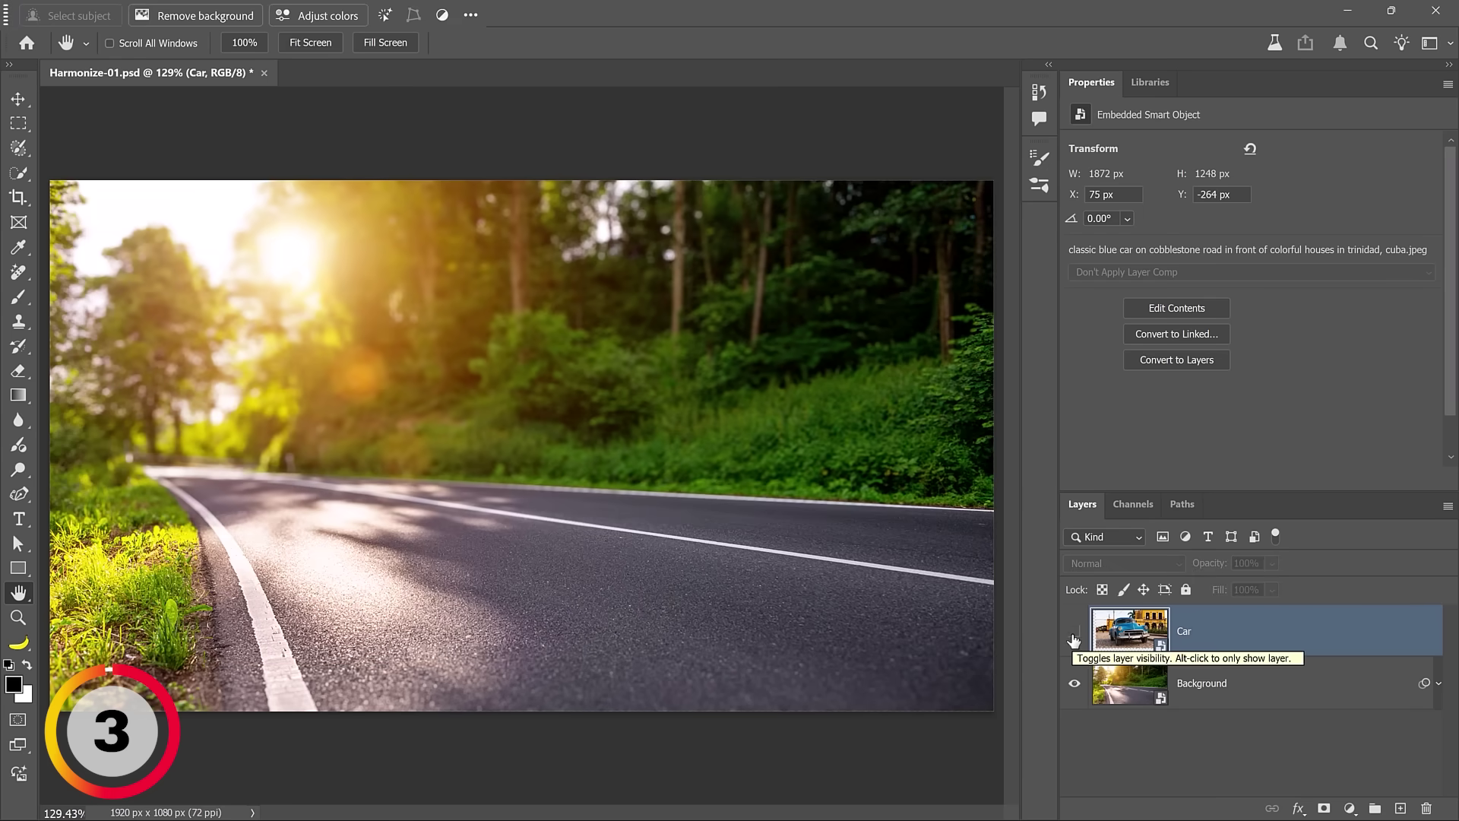
{"action": "left_click", "coordinate": [1073, 637]}
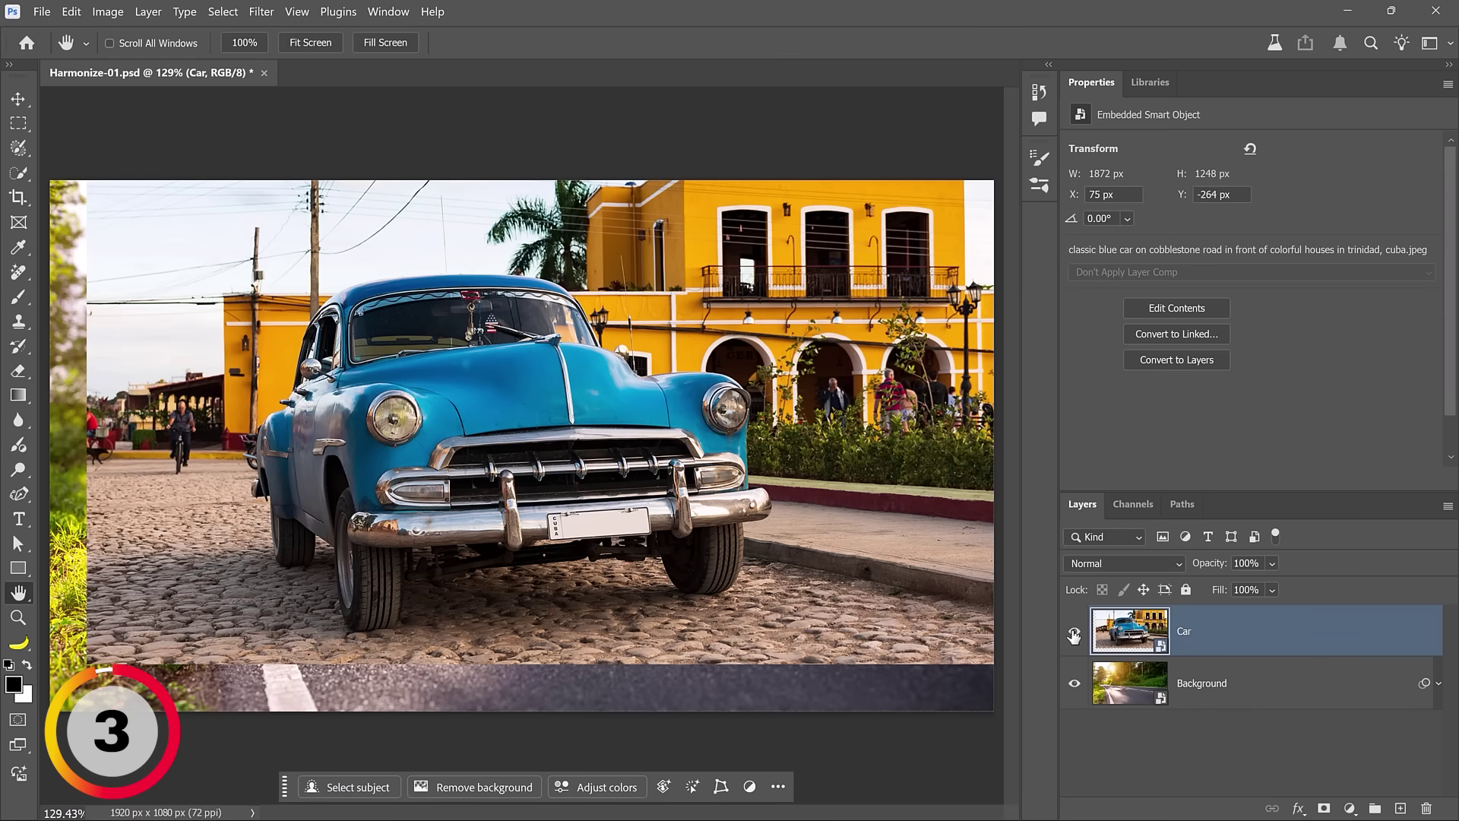
{"action": "left_click", "coordinate": [1073, 634]}
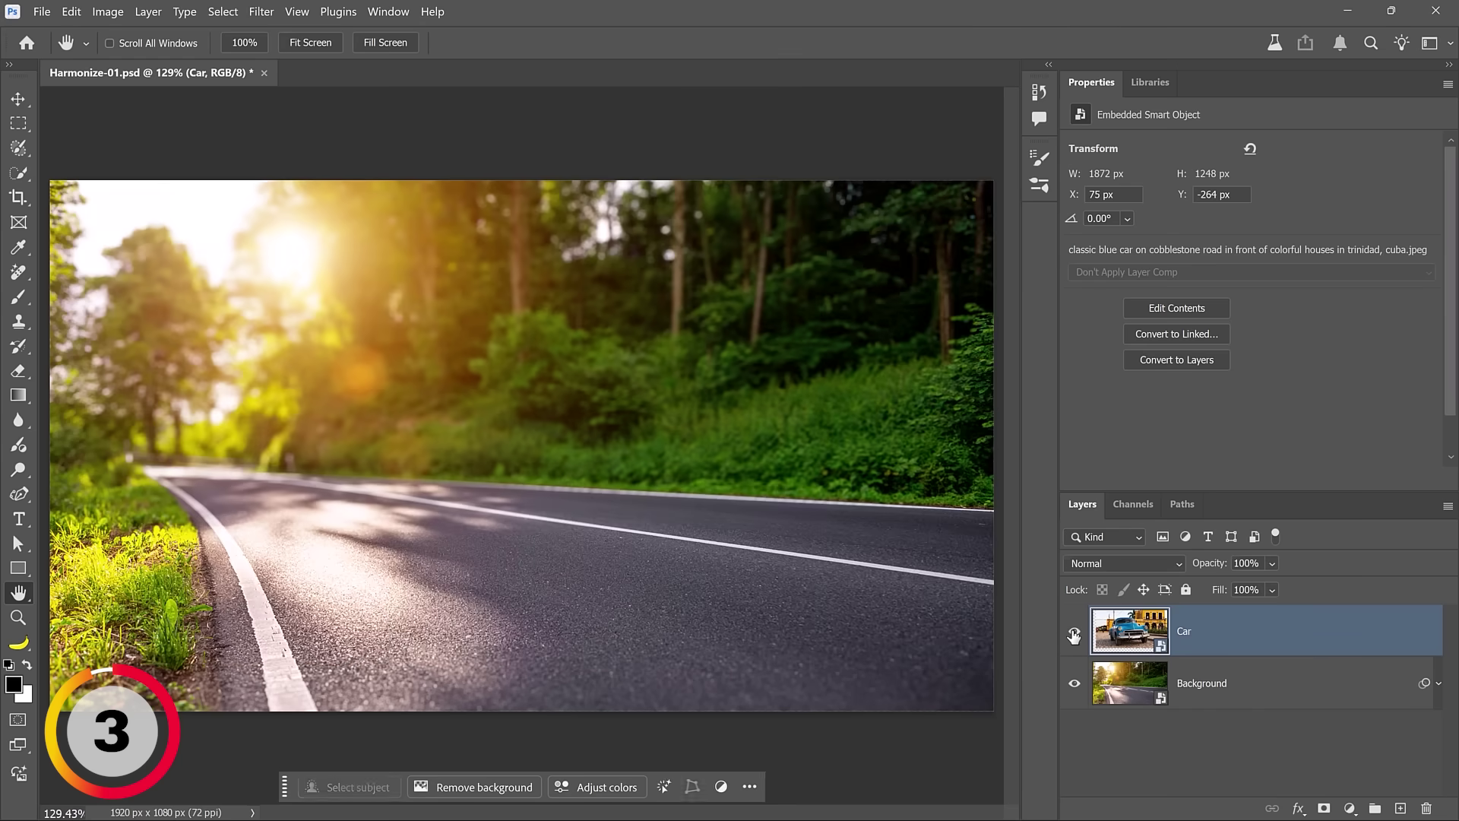
{"action": "left_click", "coordinate": [1073, 633]}
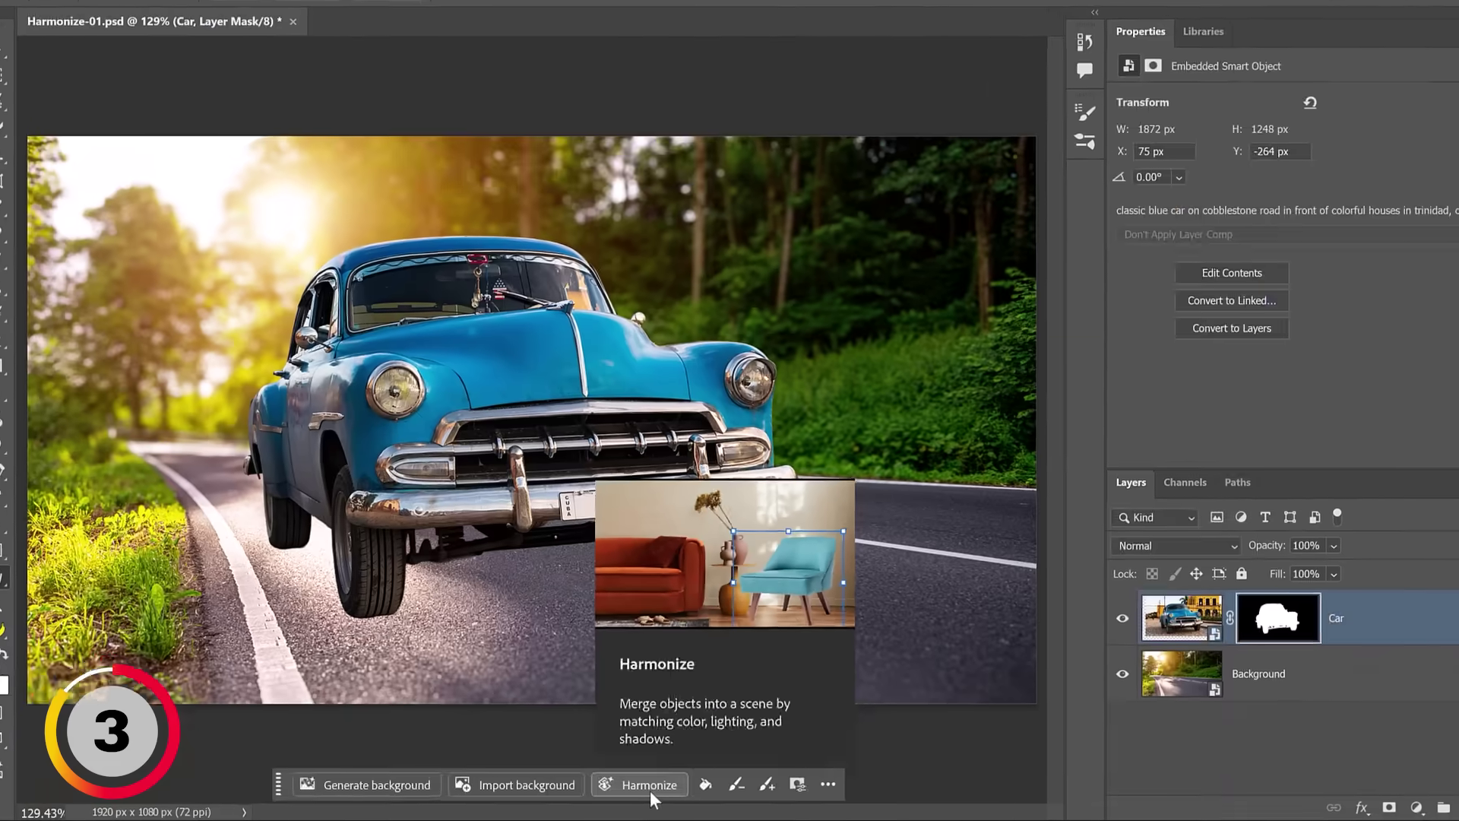
{"action": "left_click", "coordinate": [878, 757]}
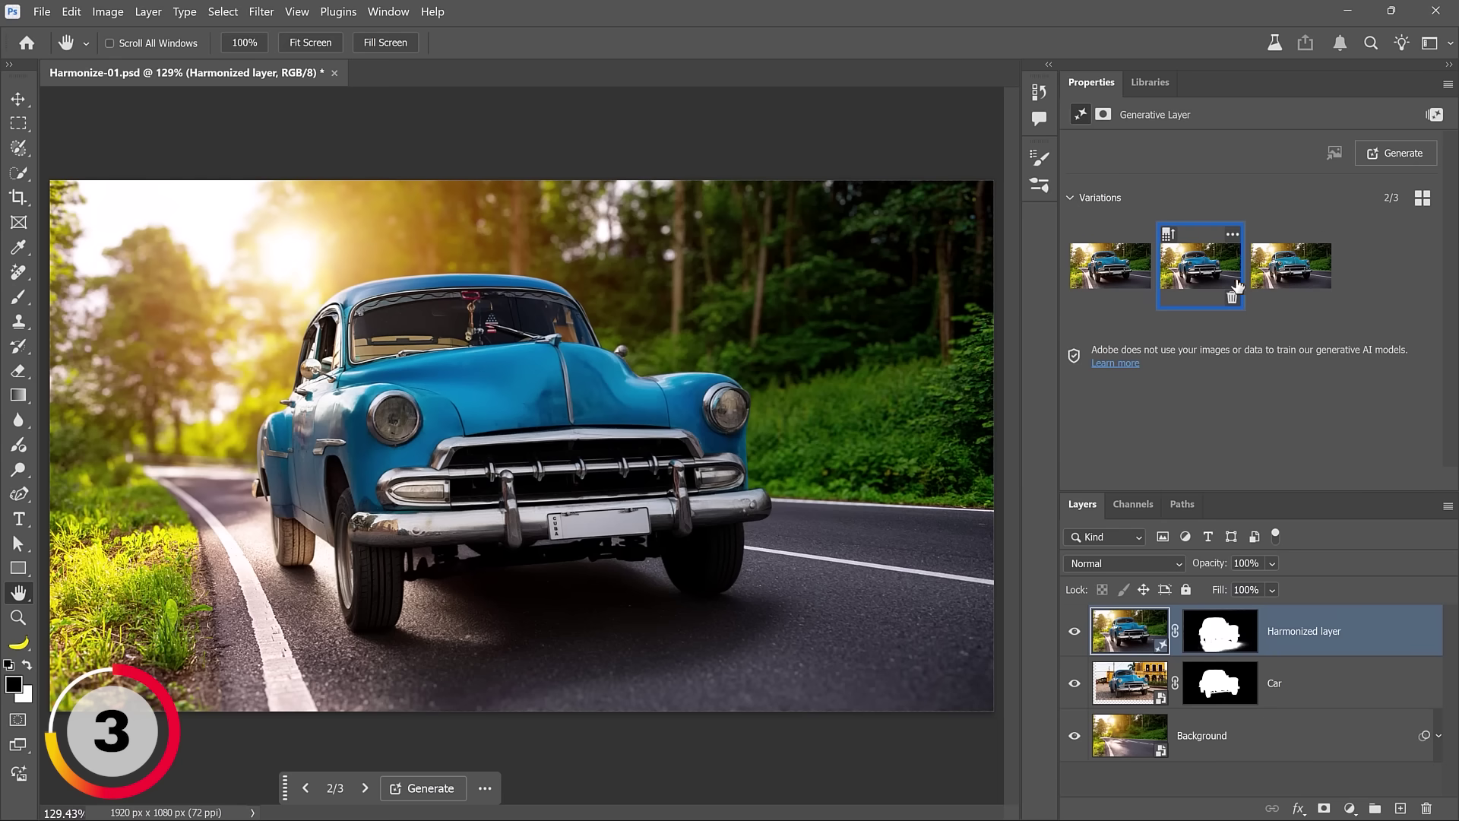
Preview the harmonized car variations and keep variation 2 of 3.
{"action": "left_click", "coordinate": [1288, 276]}
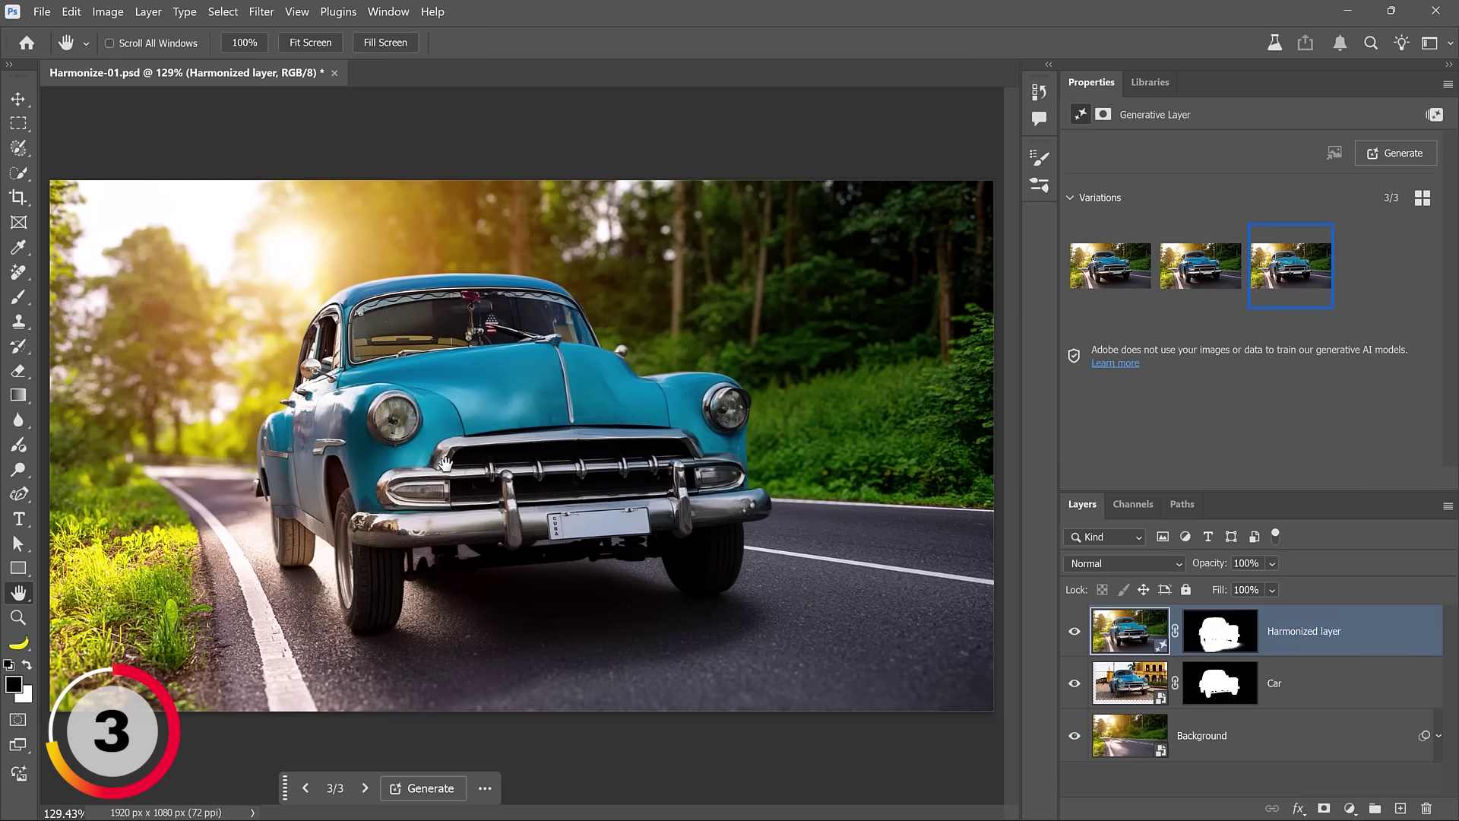
{"action": "left_click", "coordinate": [1181, 277]}
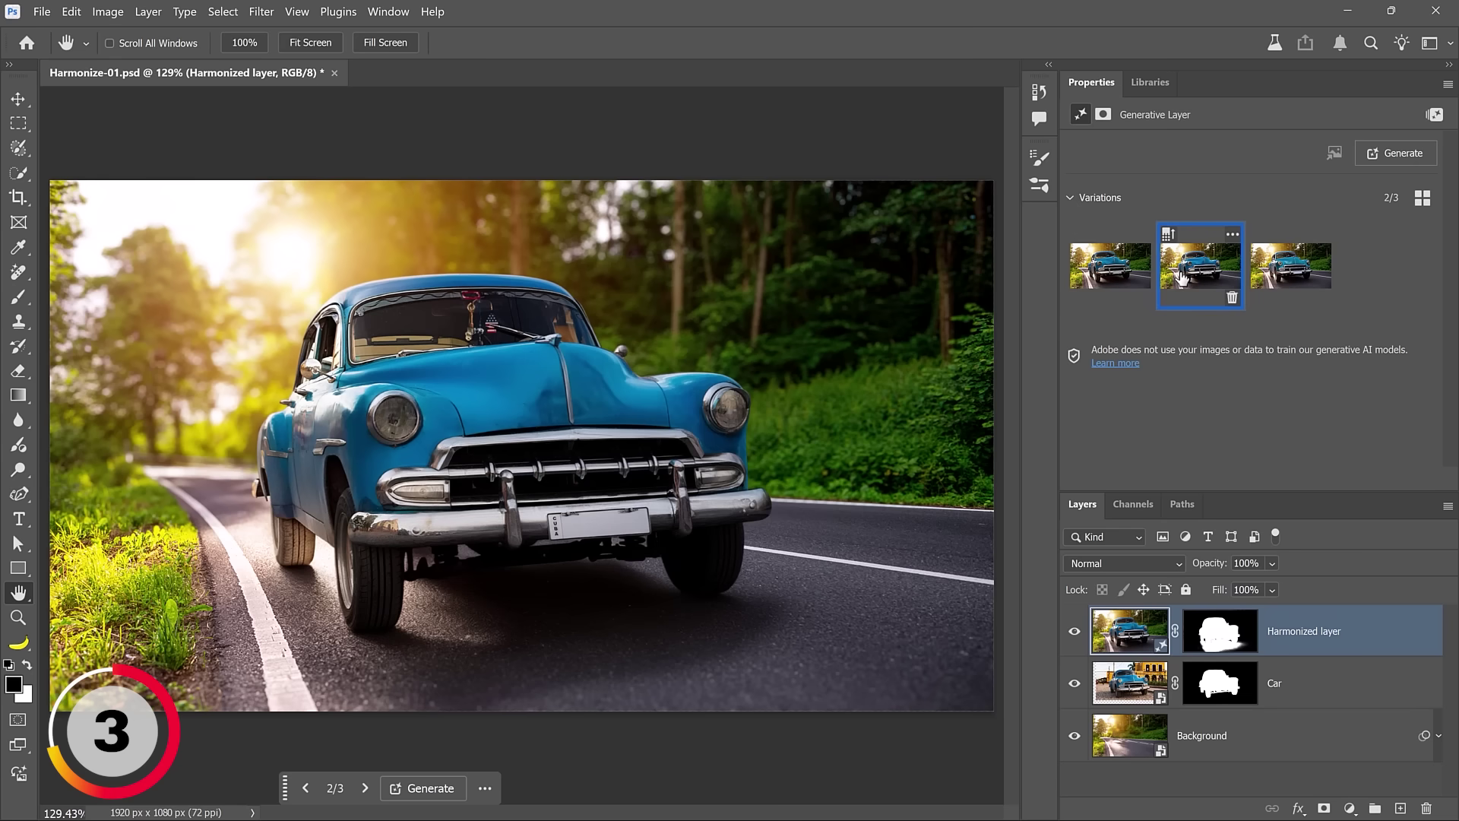
{"action": "left_click", "coordinate": [1120, 275]}
{"action": "left_click", "coordinate": [1168, 267]}
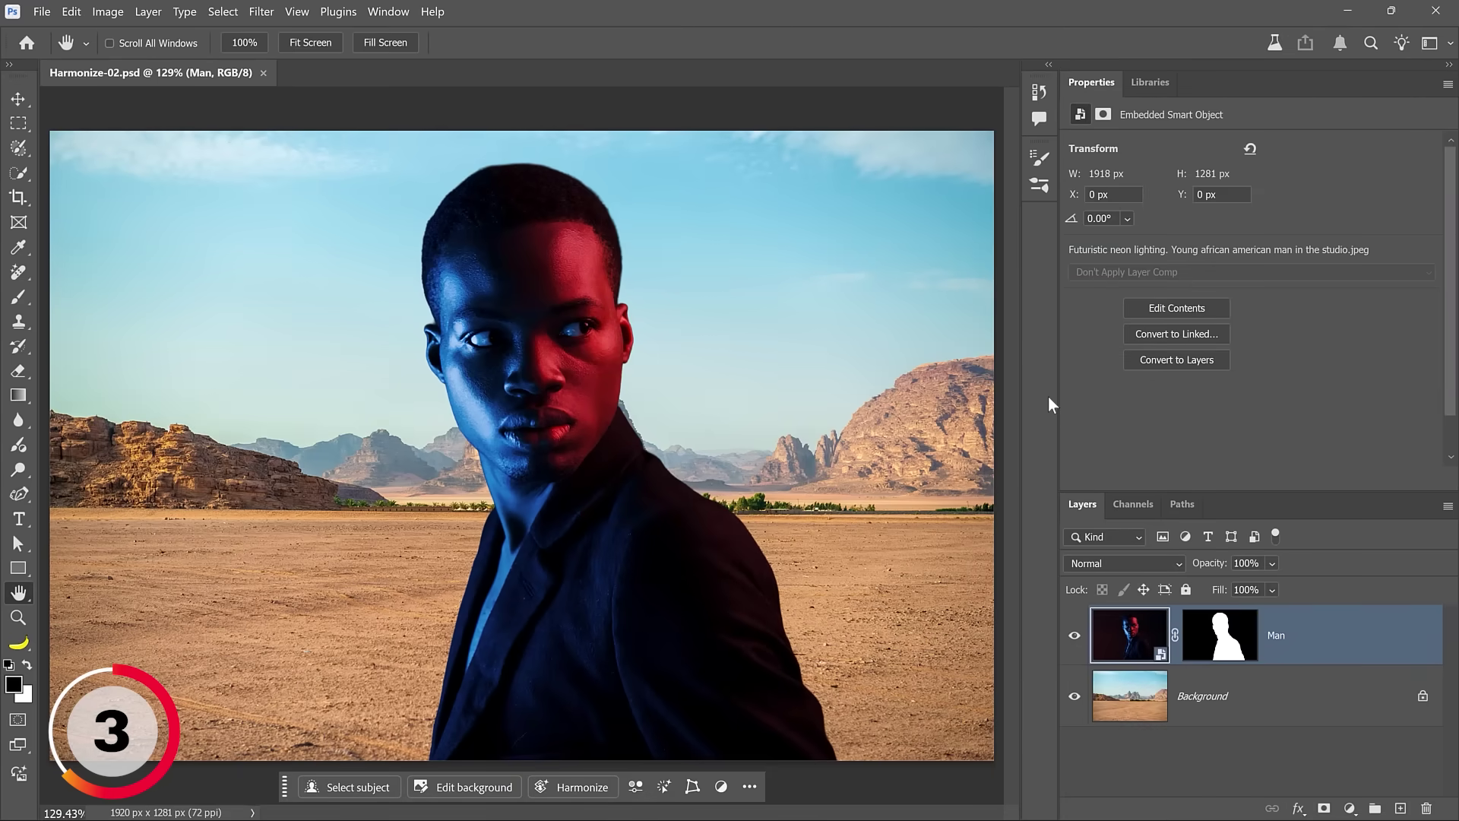
Compare the Man layer and its mask on and off, then harmonize him with the desert.
{"action": "left_click", "coordinate": [1074, 636]}
{"action": "left_click", "coordinate": [1074, 636]}
{"action": "left_click", "coordinate": [1206, 637], "text": "shift"}
{"action": "left_click", "coordinate": [1207, 636], "text": "shift"}
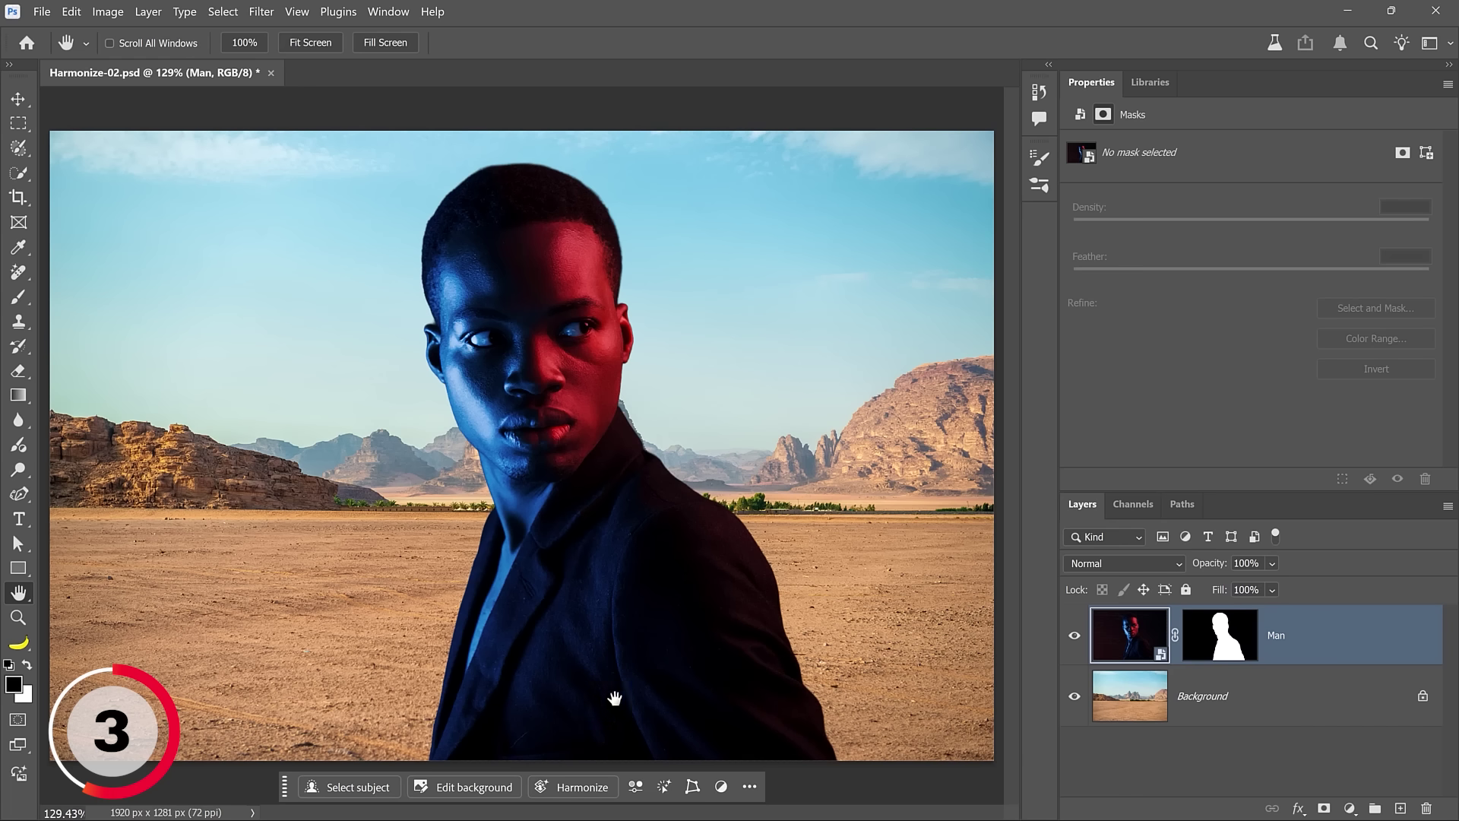
{"action": "left_click", "coordinate": [582, 788]}
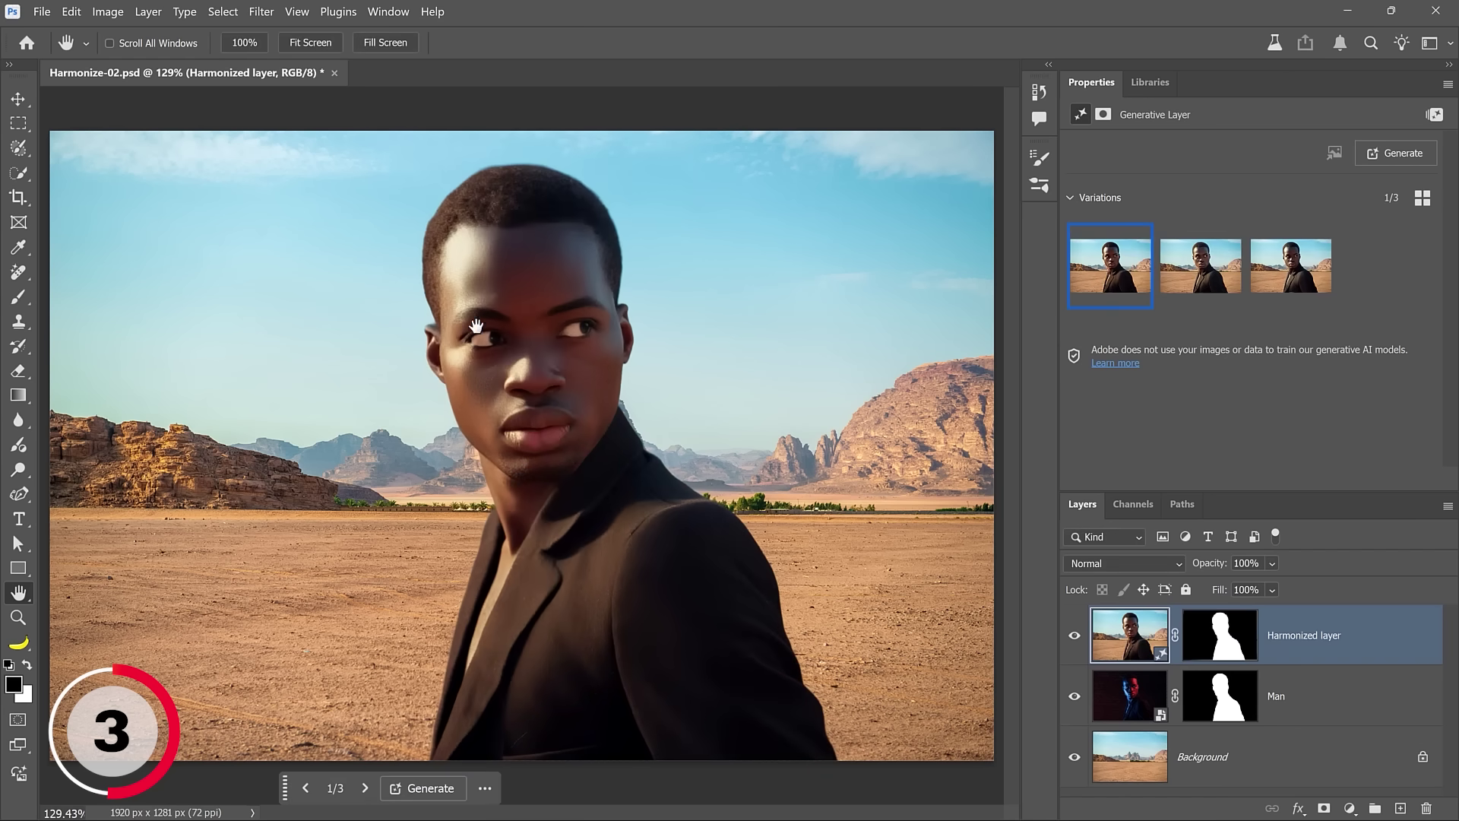
Preview the three harmonized man variations and return to the first.
{"action": "left_click", "coordinate": [1202, 283]}
{"action": "left_click", "coordinate": [1268, 280]}
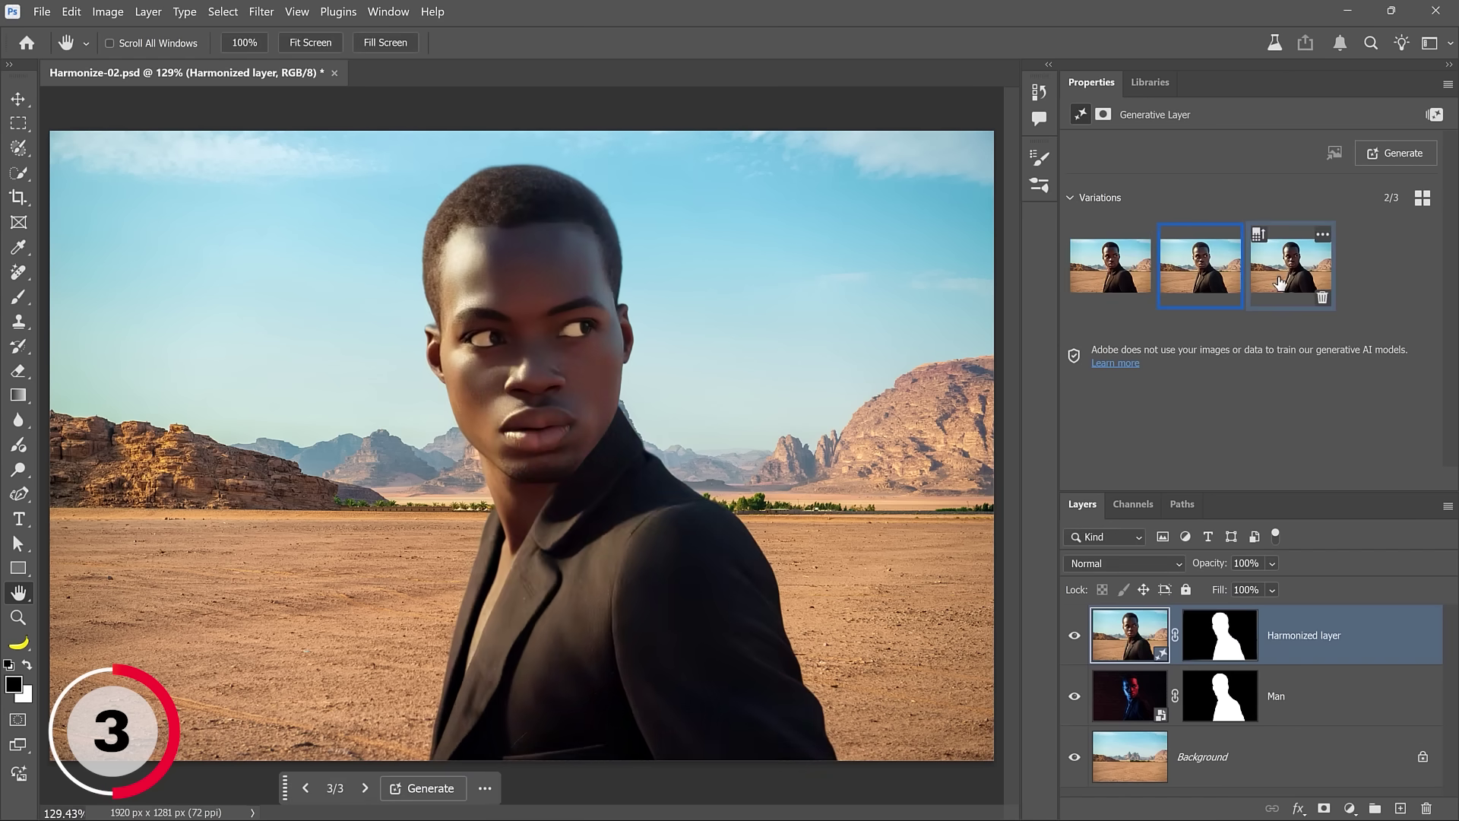
{"action": "left_click", "coordinate": [1201, 275]}
{"action": "left_click", "coordinate": [1132, 274]}
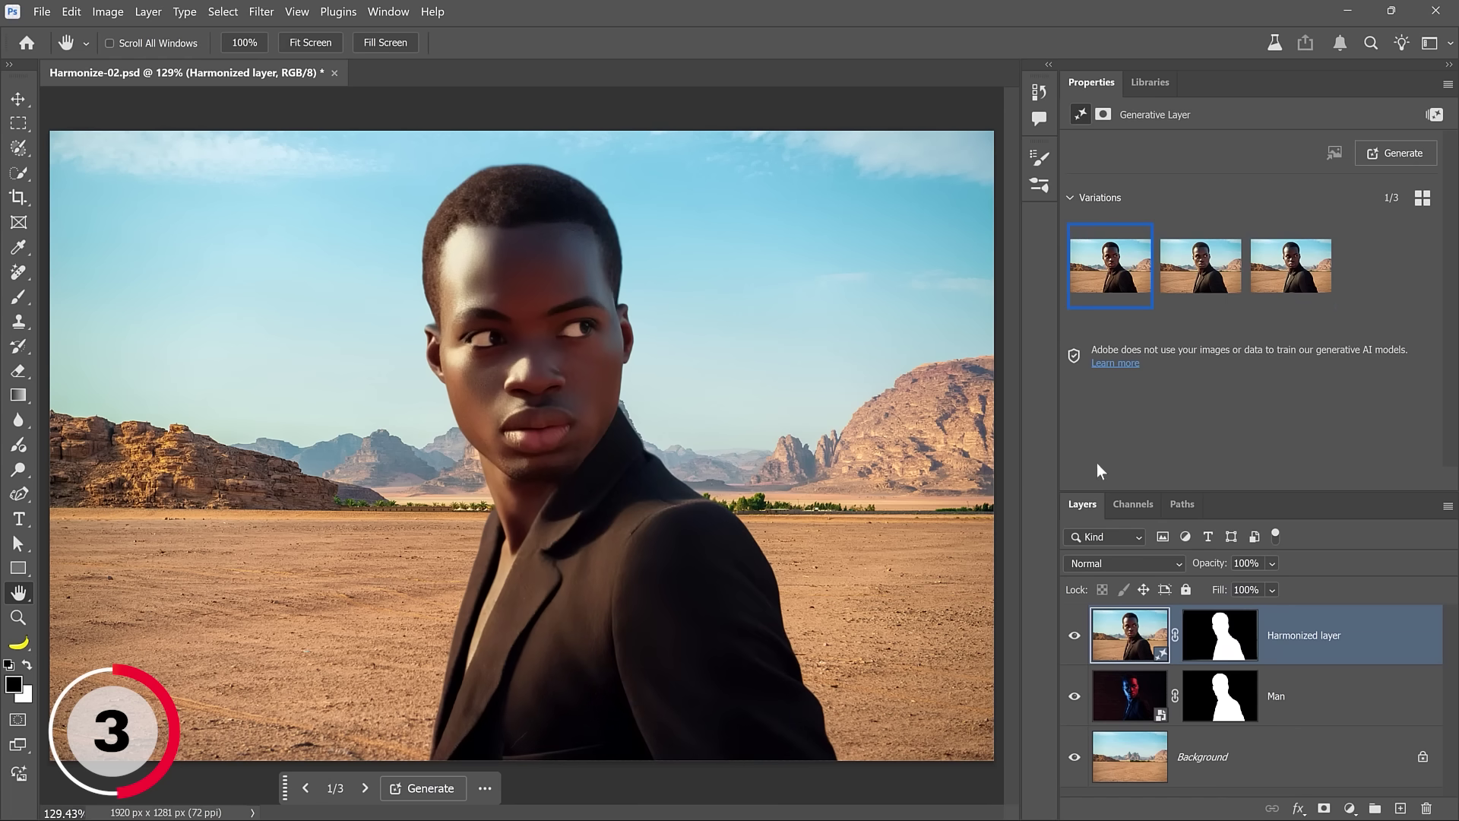
Toggle the harmonized layer's visibility to compare against the original lighting.
{"action": "left_click", "coordinate": [1072, 652]}
{"action": "left_click", "coordinate": [1072, 652]}
{"action": "left_click", "coordinate": [1073, 652]}
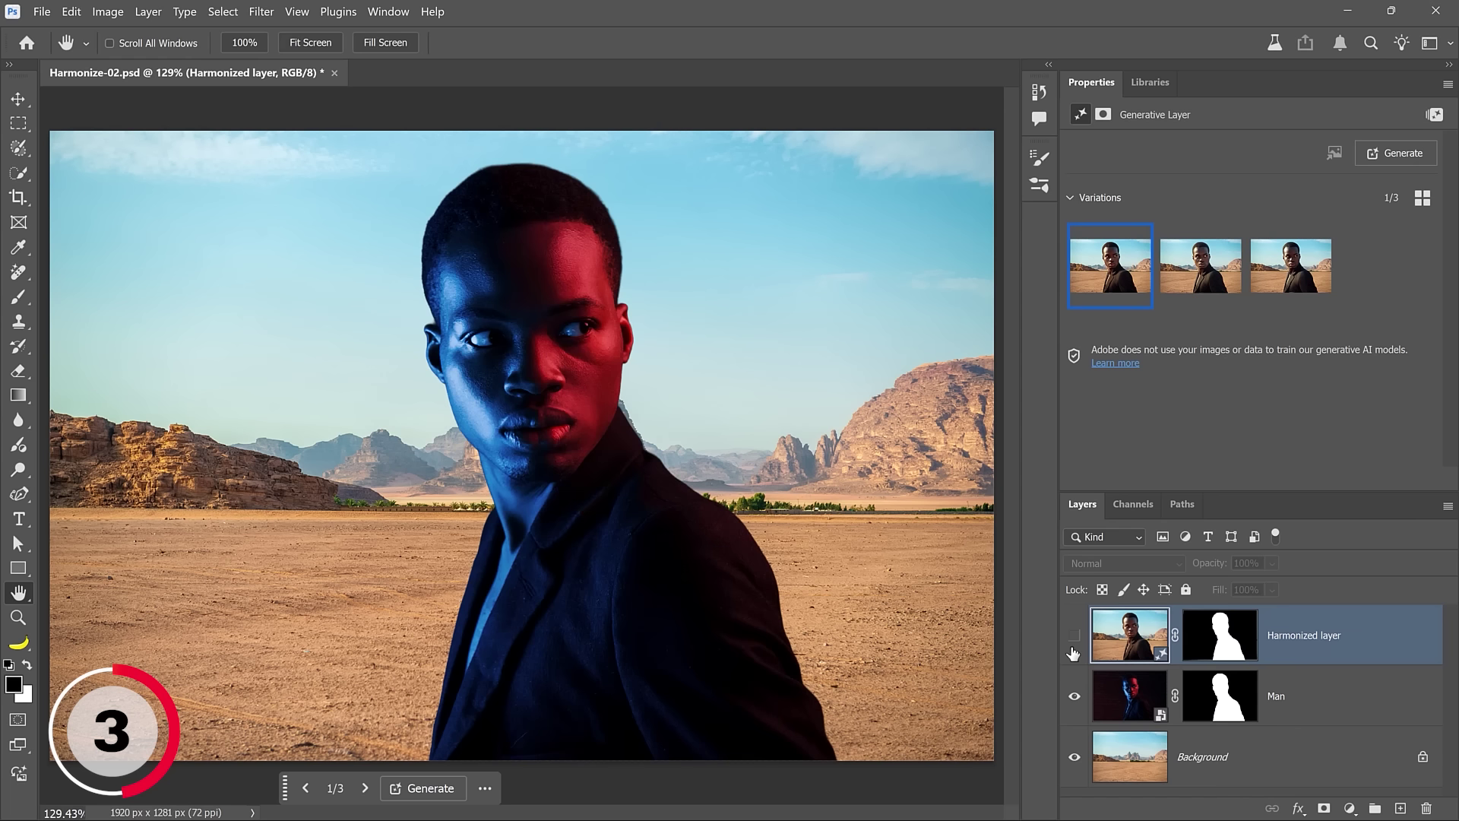
{"action": "left_click", "coordinate": [1072, 652]}
{"action": "left_click", "coordinate": [1076, 641]}
{"action": "left_click", "coordinate": [1079, 646]}
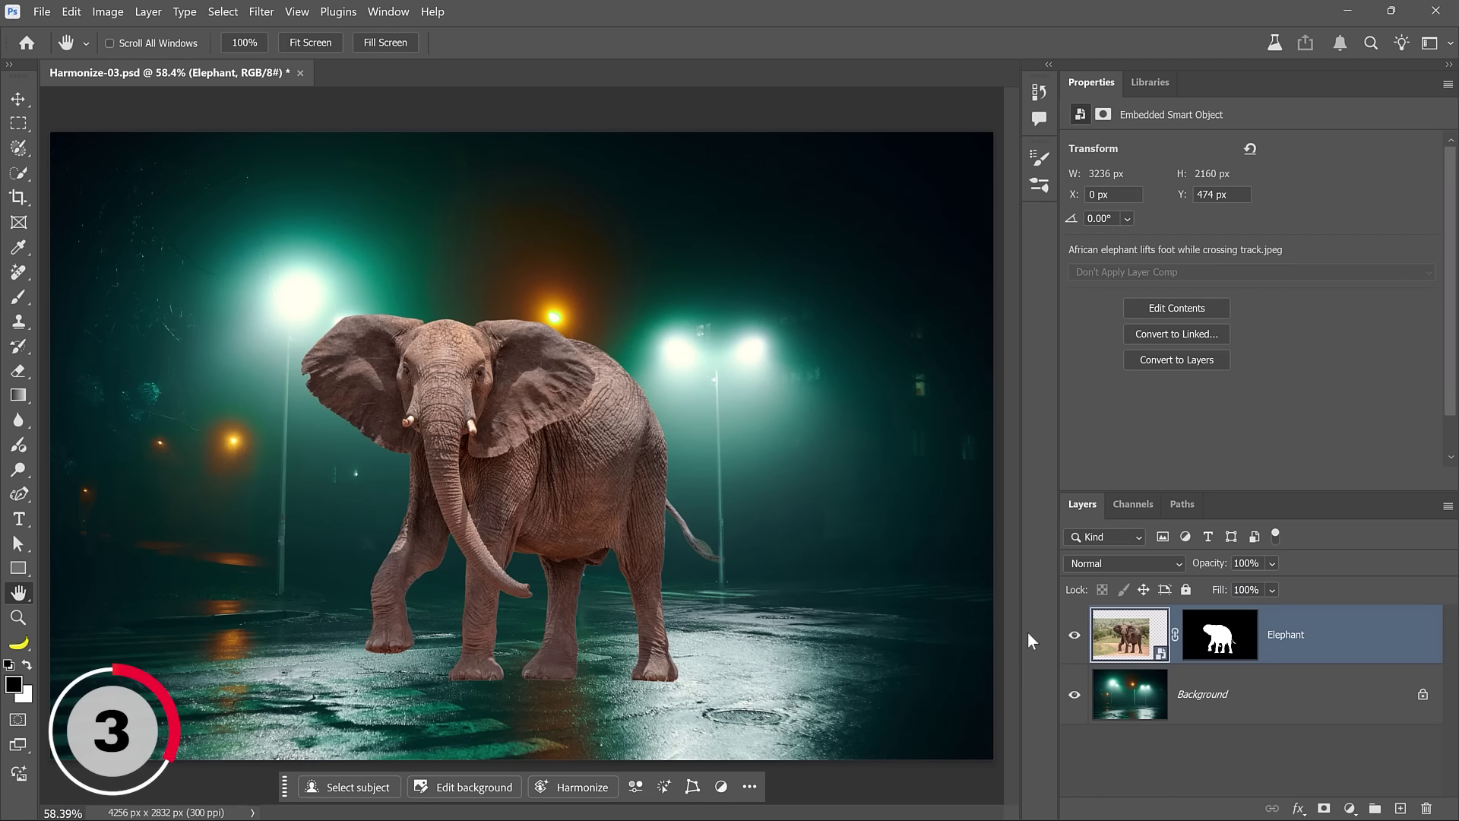
Harmonize the elephant with the night street and toggle the result to compare.
{"action": "left_click", "coordinate": [581, 787]}
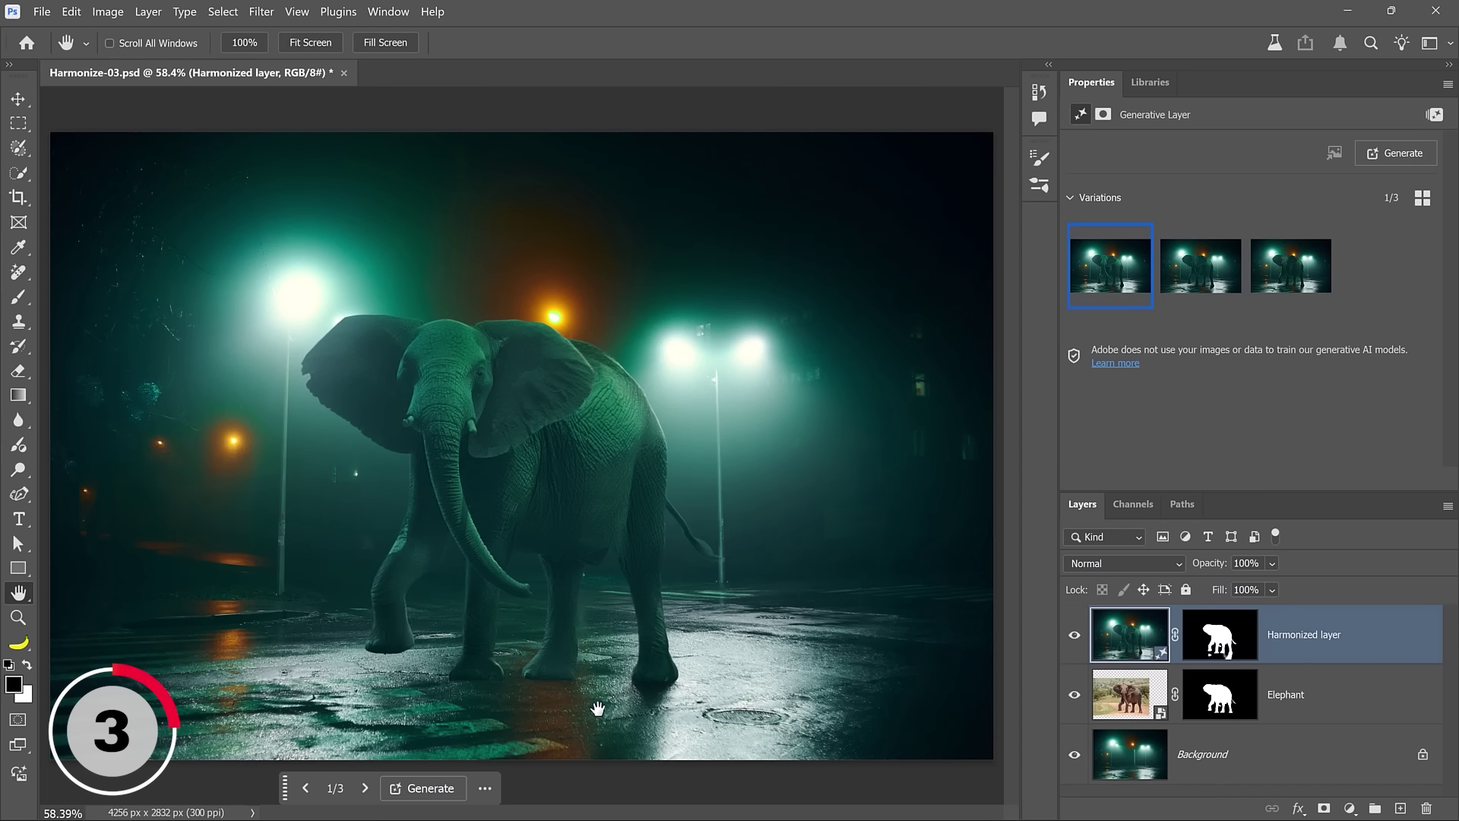
{"action": "left_click", "coordinate": [1074, 635]}
{"action": "left_click", "coordinate": [1074, 635]}
Preview the elephant variations and return to the first of three.
{"action": "left_click", "coordinate": [1185, 291]}
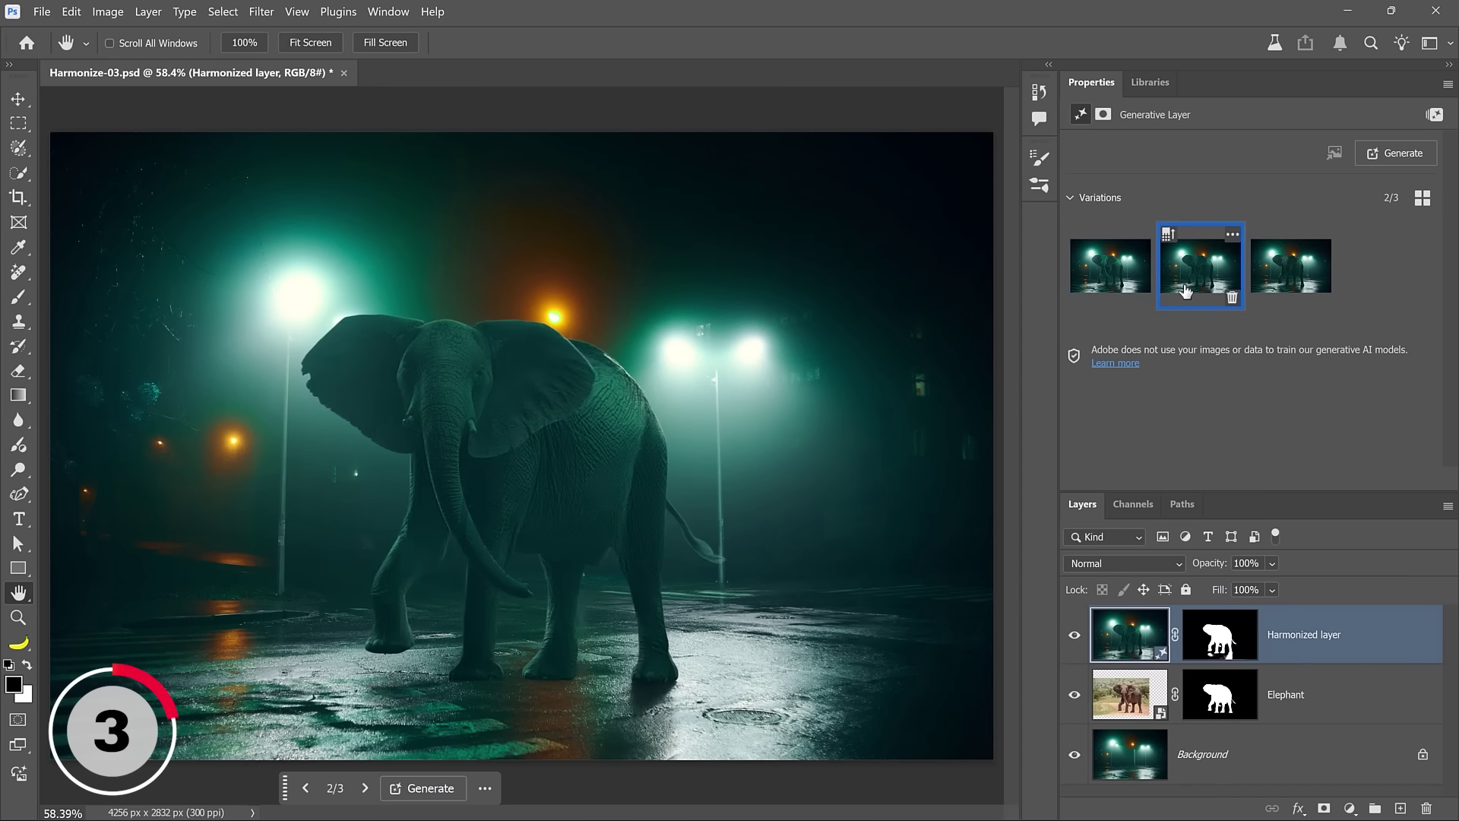
{"action": "left_click", "coordinate": [1293, 281]}
{"action": "left_click", "coordinate": [1206, 283]}
{"action": "left_click", "coordinate": [1102, 285]}
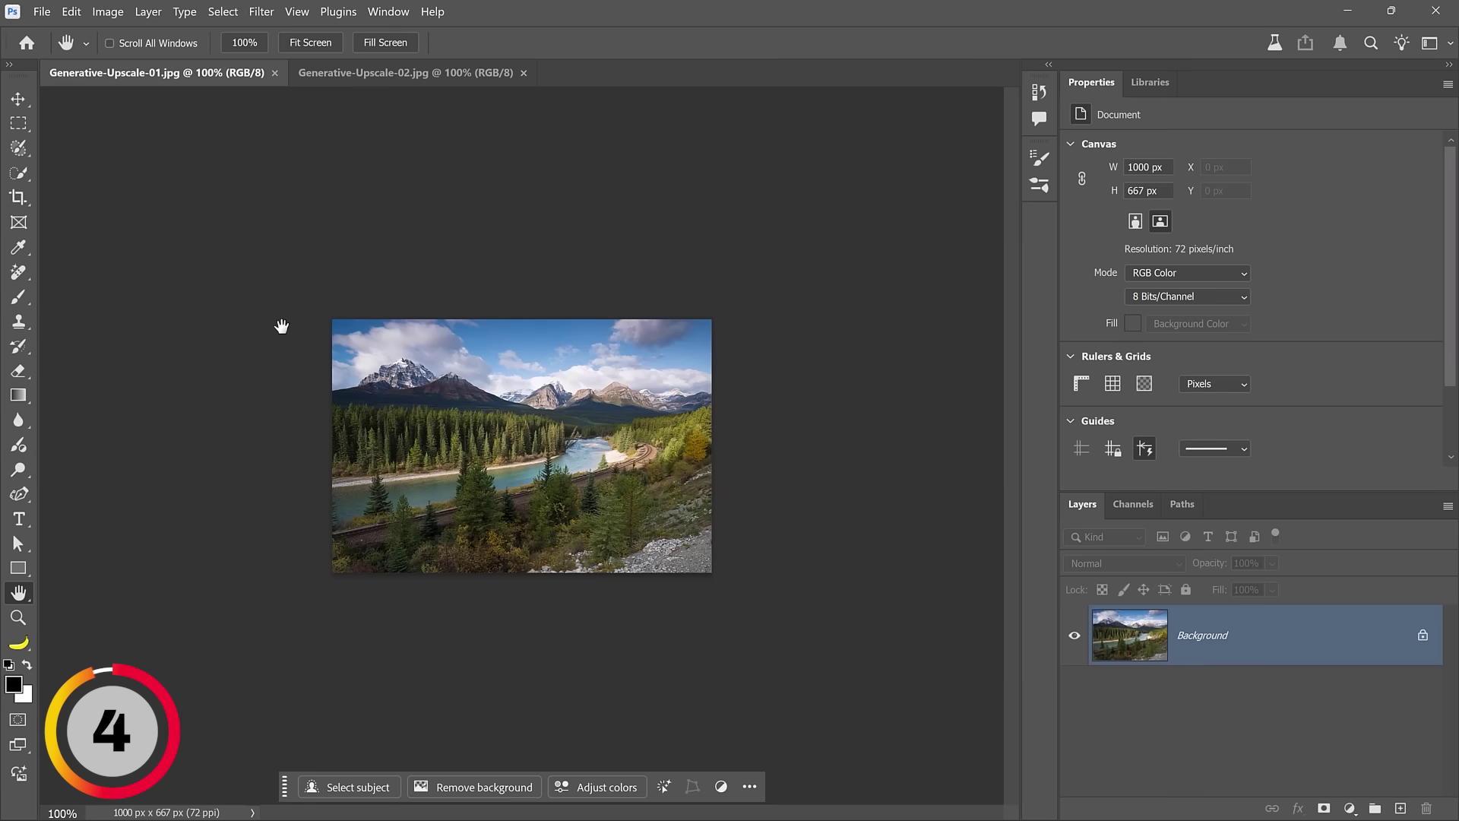
Show rulers, then run Image > Generative Upscale at 4x scale to 4000 x 2668 px.
{"action": "key", "text": "ctrl+r"}
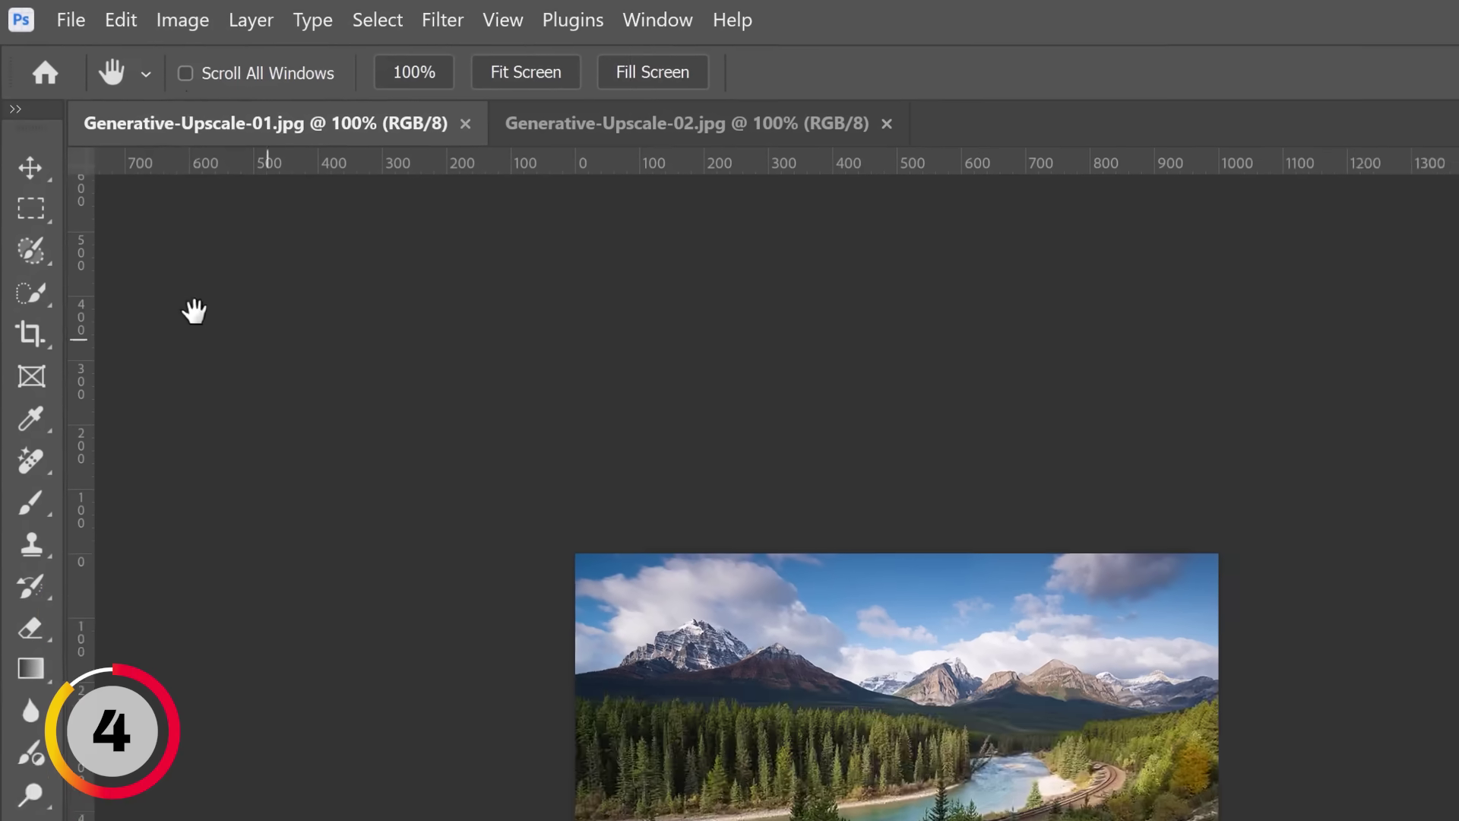
{"action": "left_click", "coordinate": [194, 21]}
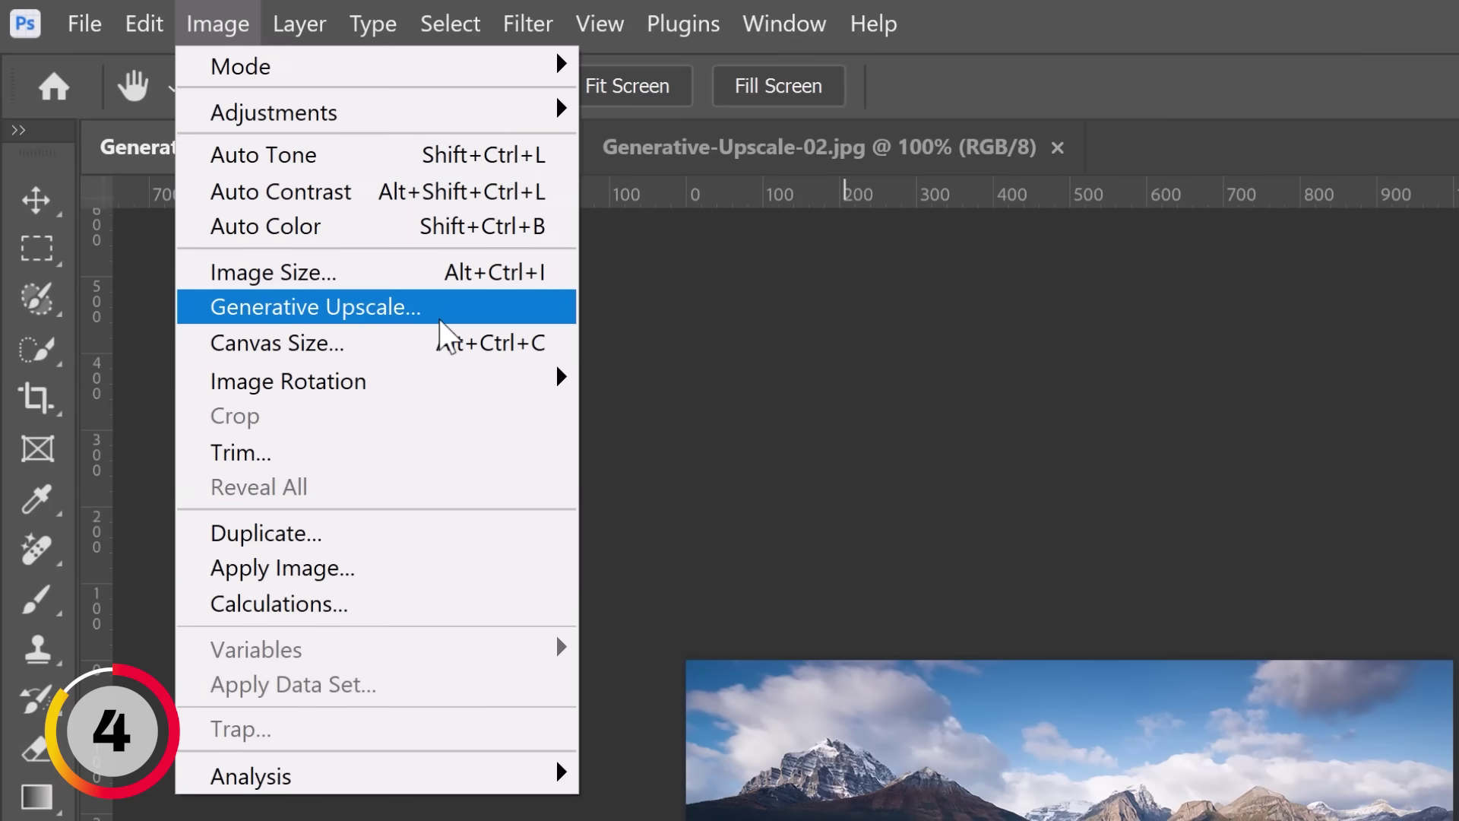
{"action": "left_click", "coordinate": [456, 308]}
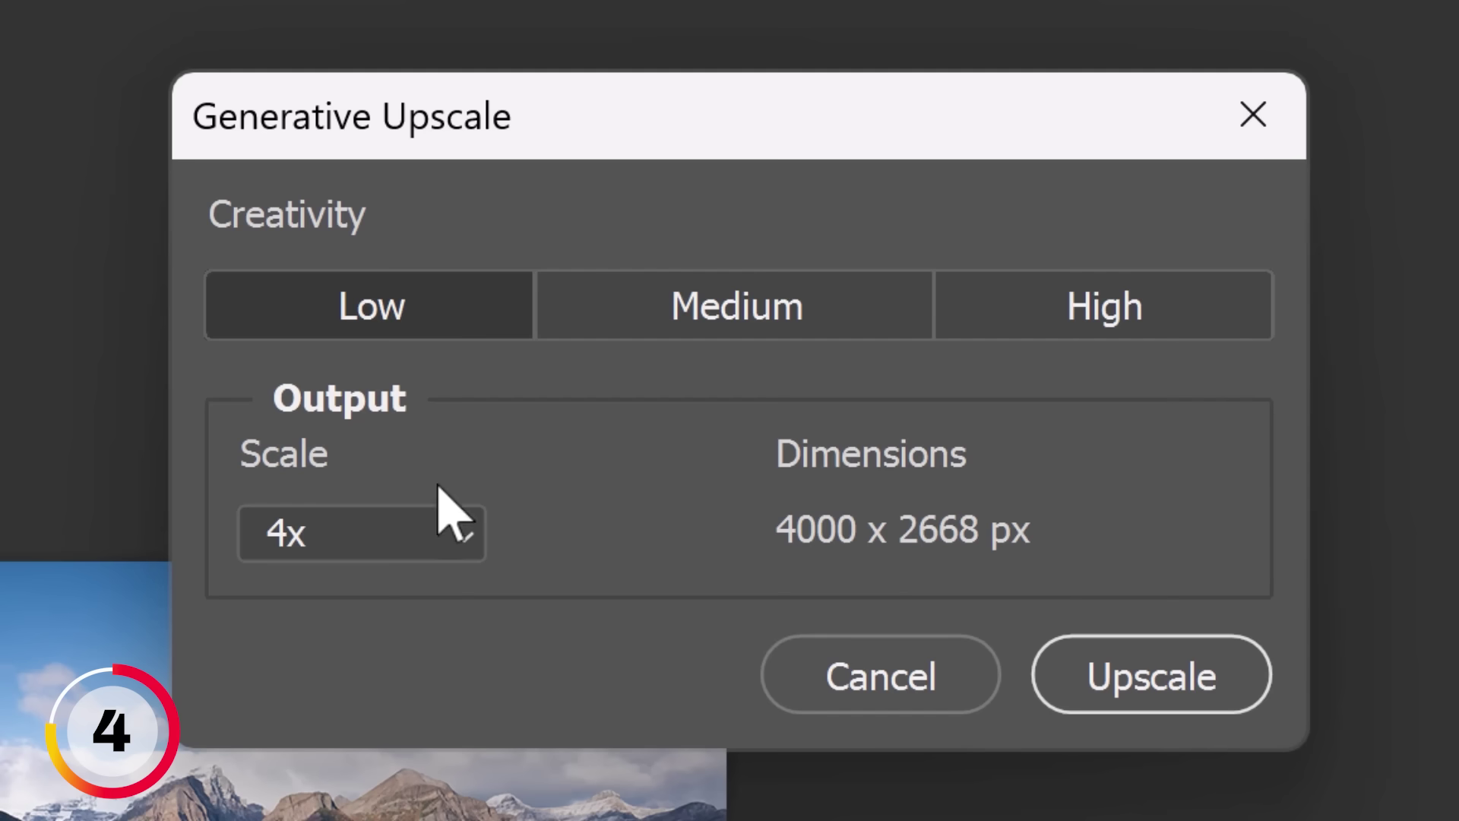
{"action": "left_click", "coordinate": [465, 534]}
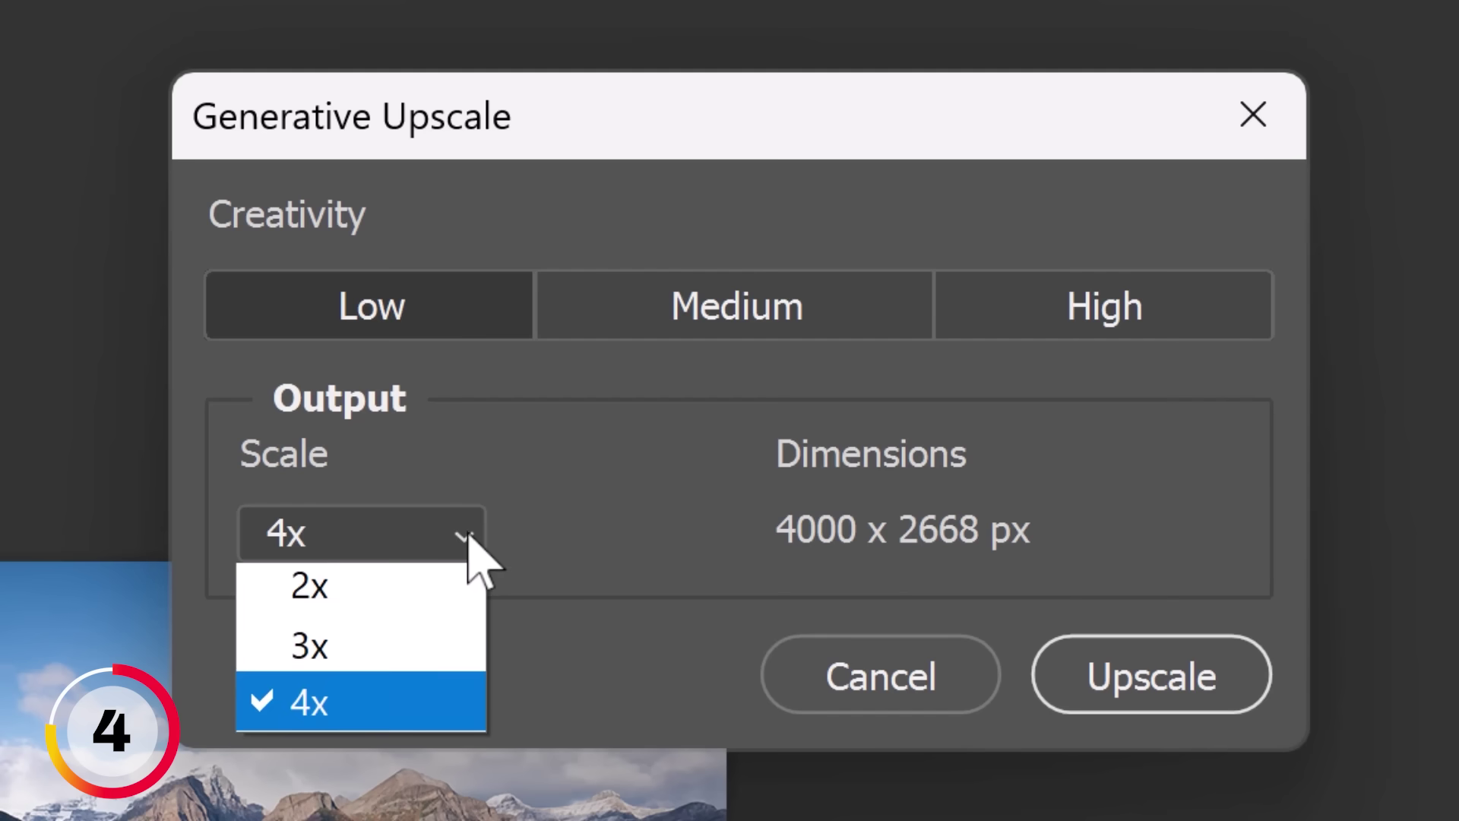
{"action": "left_click", "coordinate": [448, 714]}
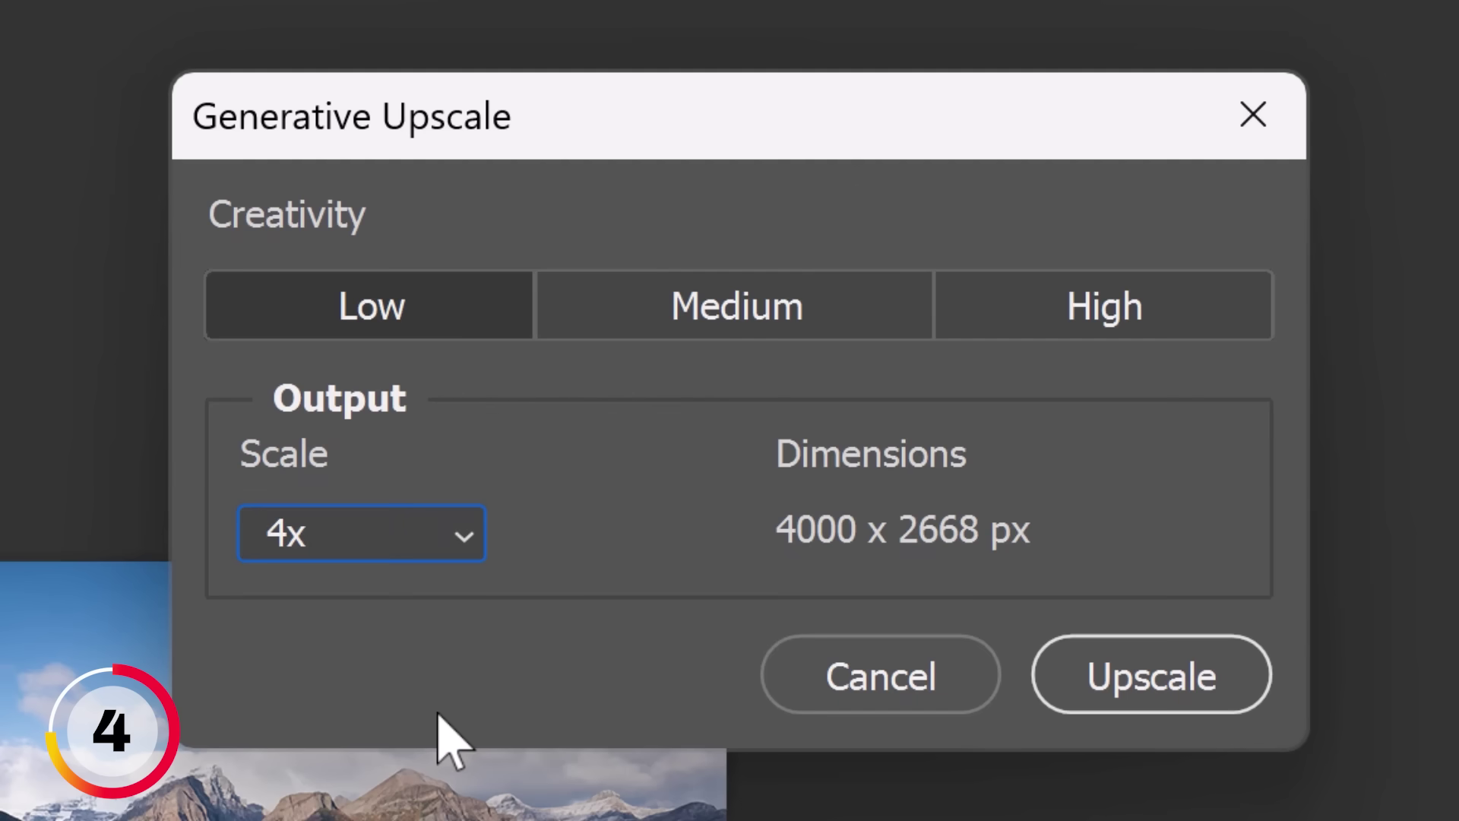
{"action": "left_click", "coordinate": [1136, 703]}
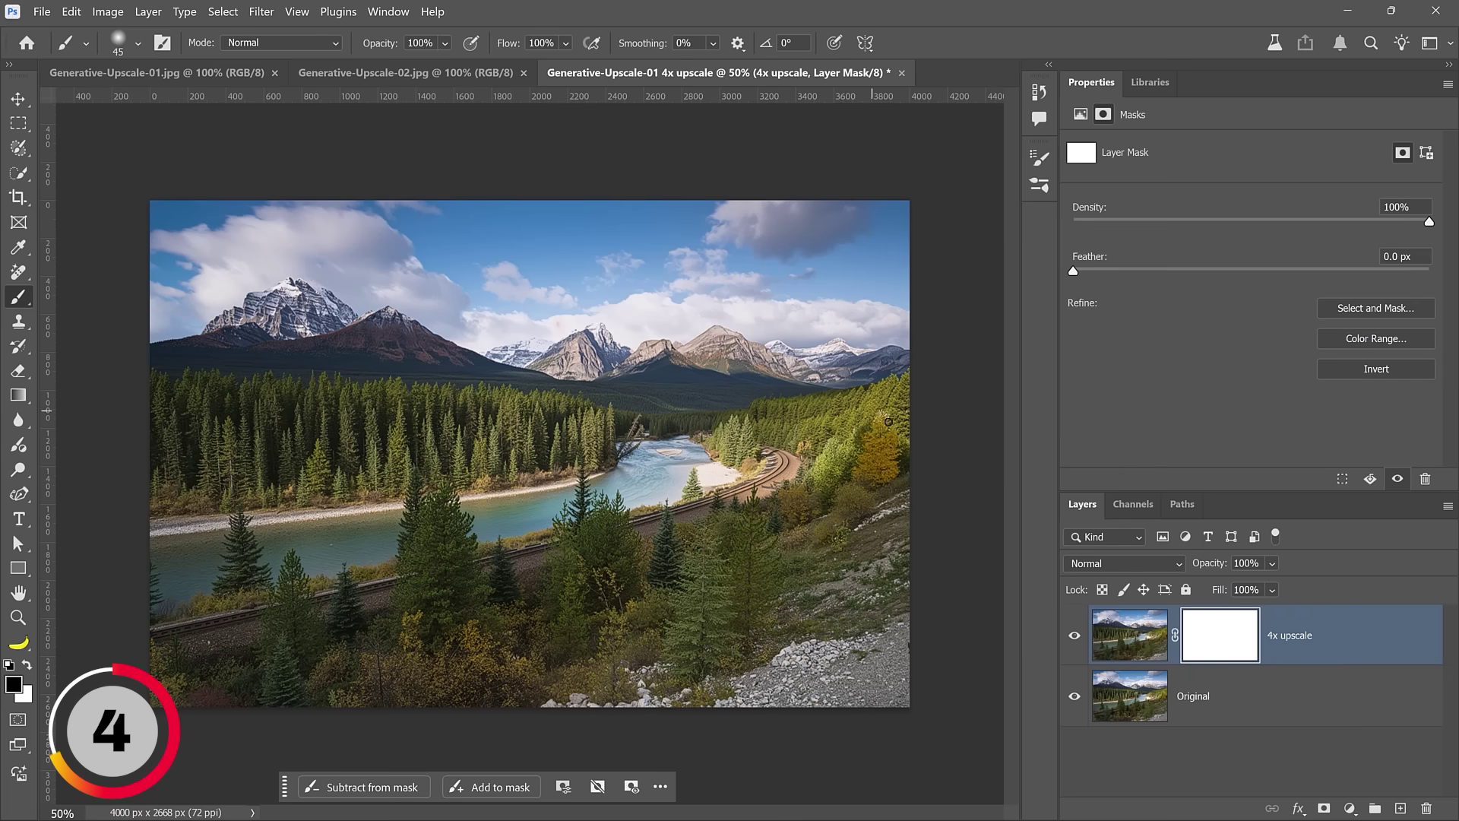
{"action": "left_click", "coordinate": [1073, 637]}
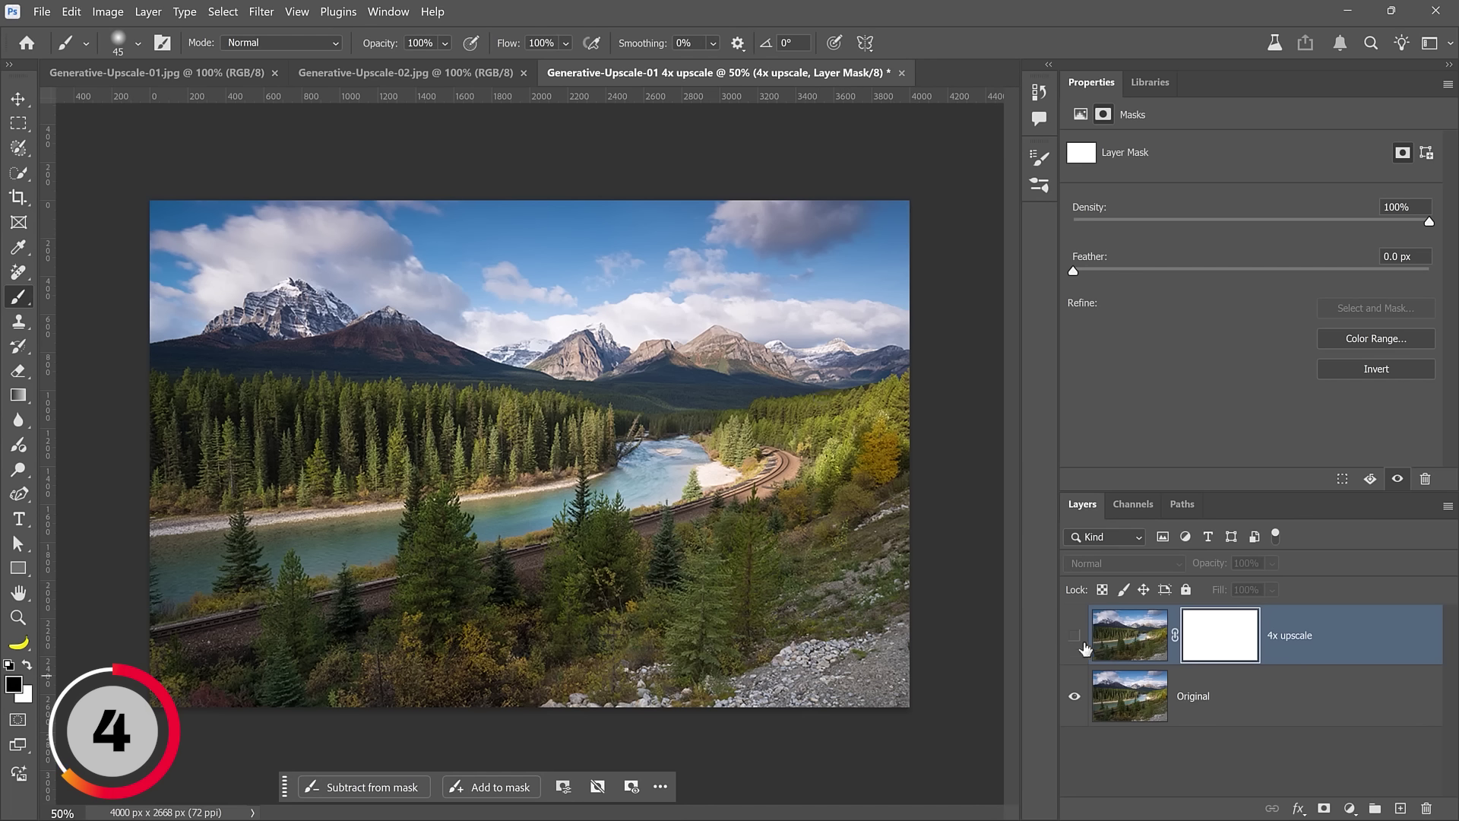
{"action": "left_click", "coordinate": [1074, 636]}
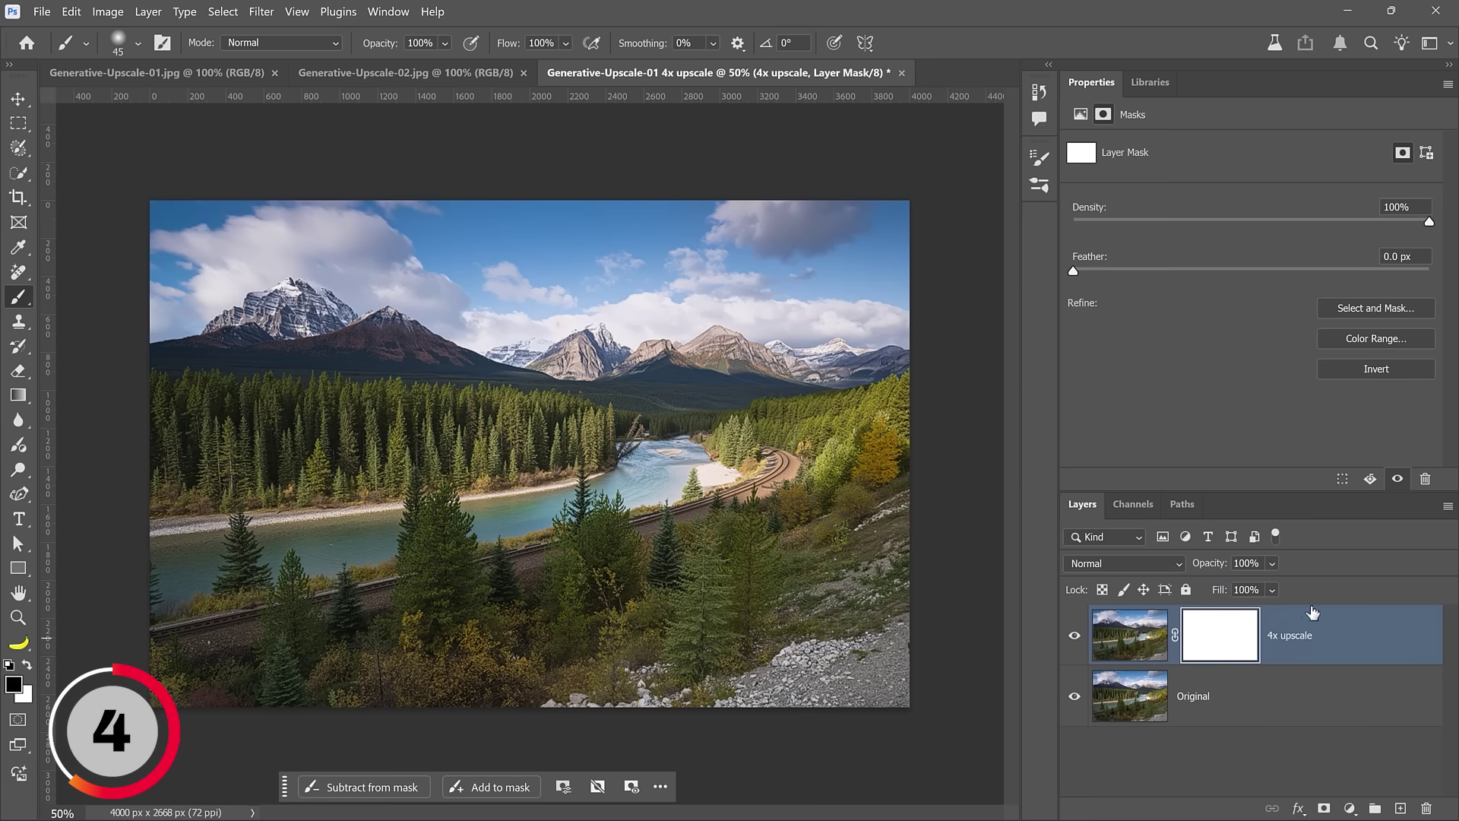
{"action": "key", "text": "z"}
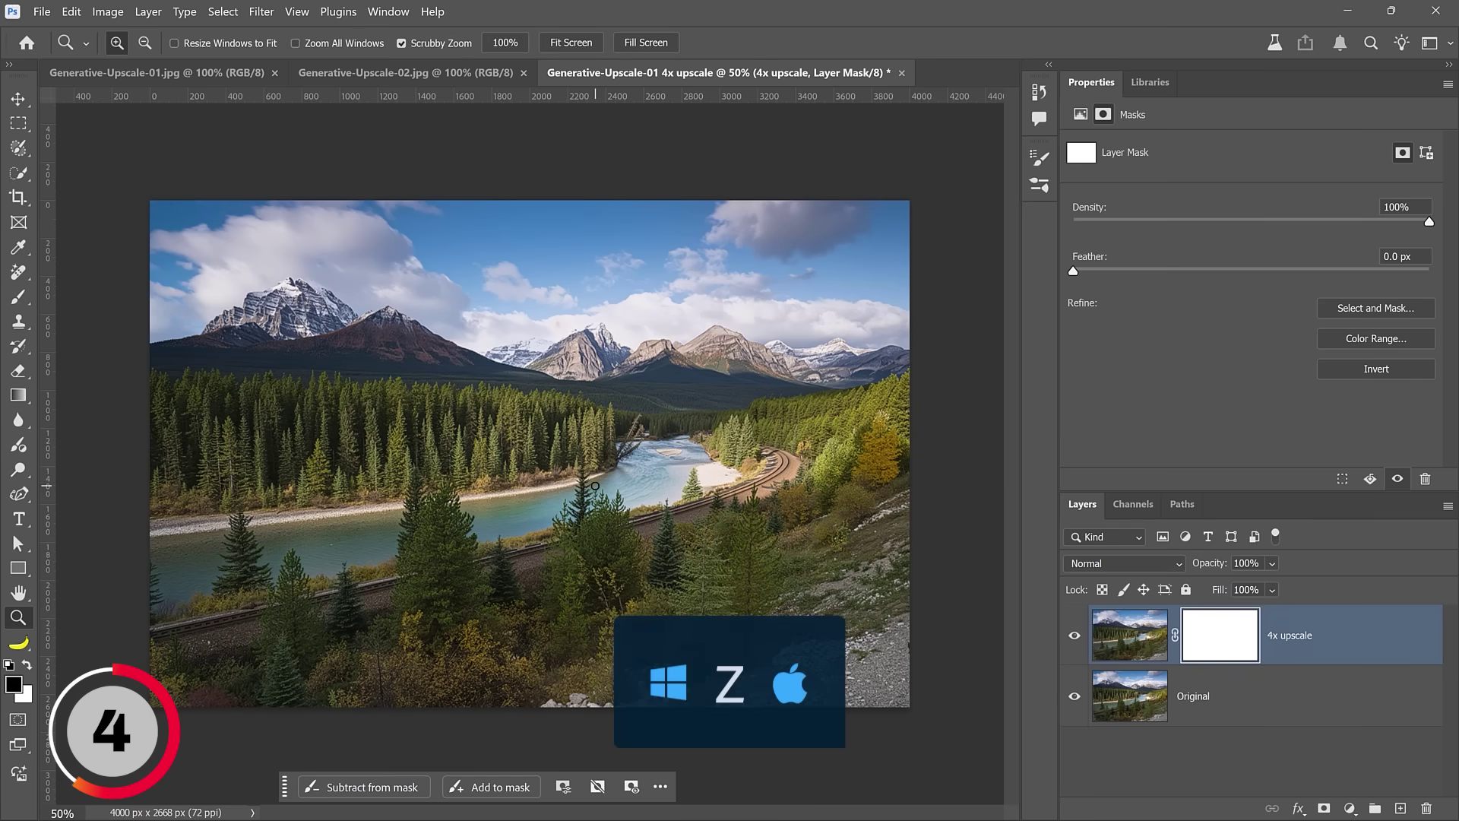
{"action": "left_click_drag", "start_coordinate": [600, 459], "coordinate": [600, 459]}
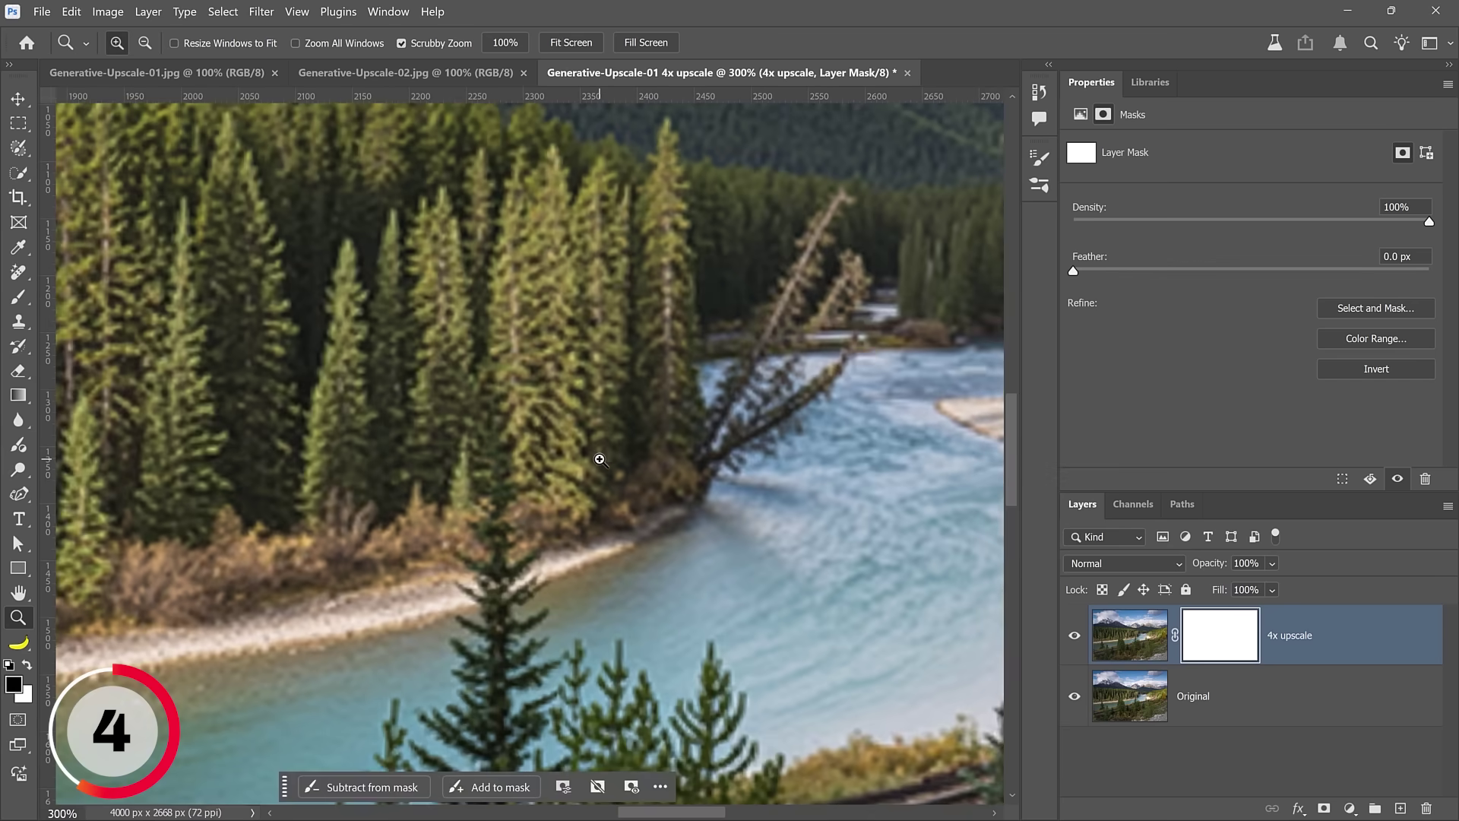
{"action": "left_click_drag", "start_coordinate": [869, 348], "coordinate": [745, 342]}
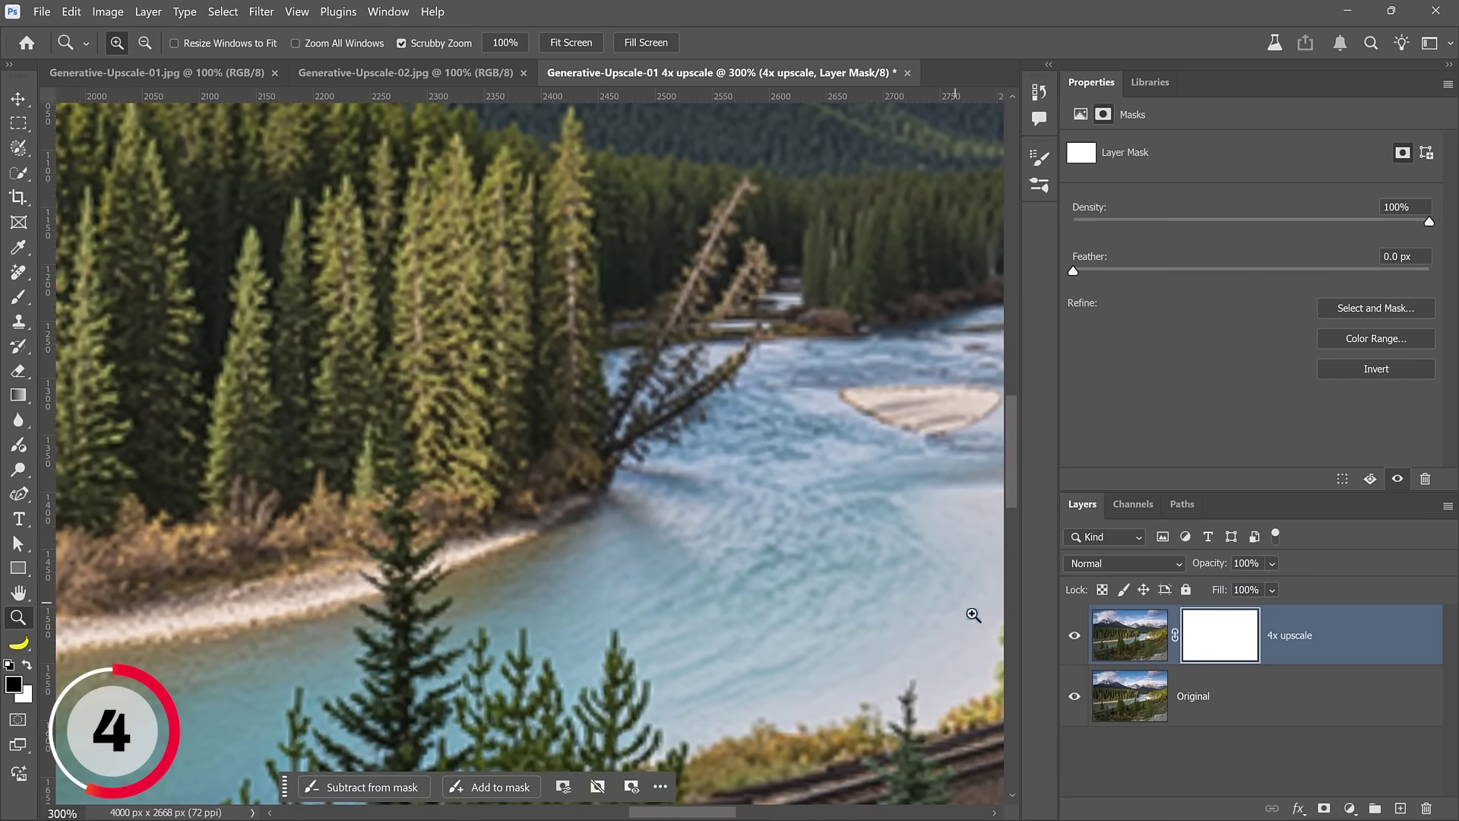
{"action": "left_click", "coordinate": [1074, 636]}
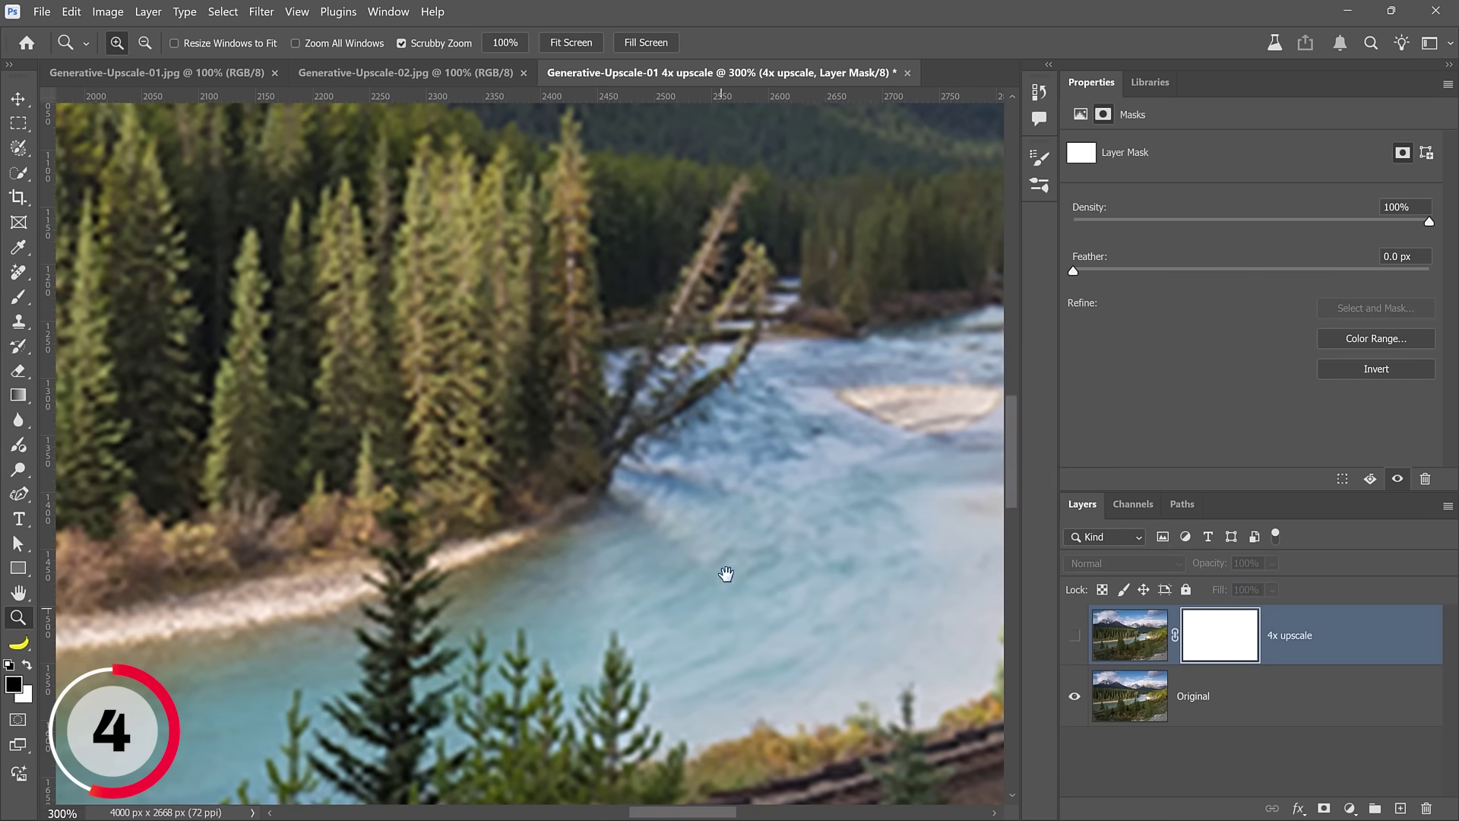
{"action": "left_click_drag", "start_coordinate": [722, 573], "coordinate": [912, 87]}
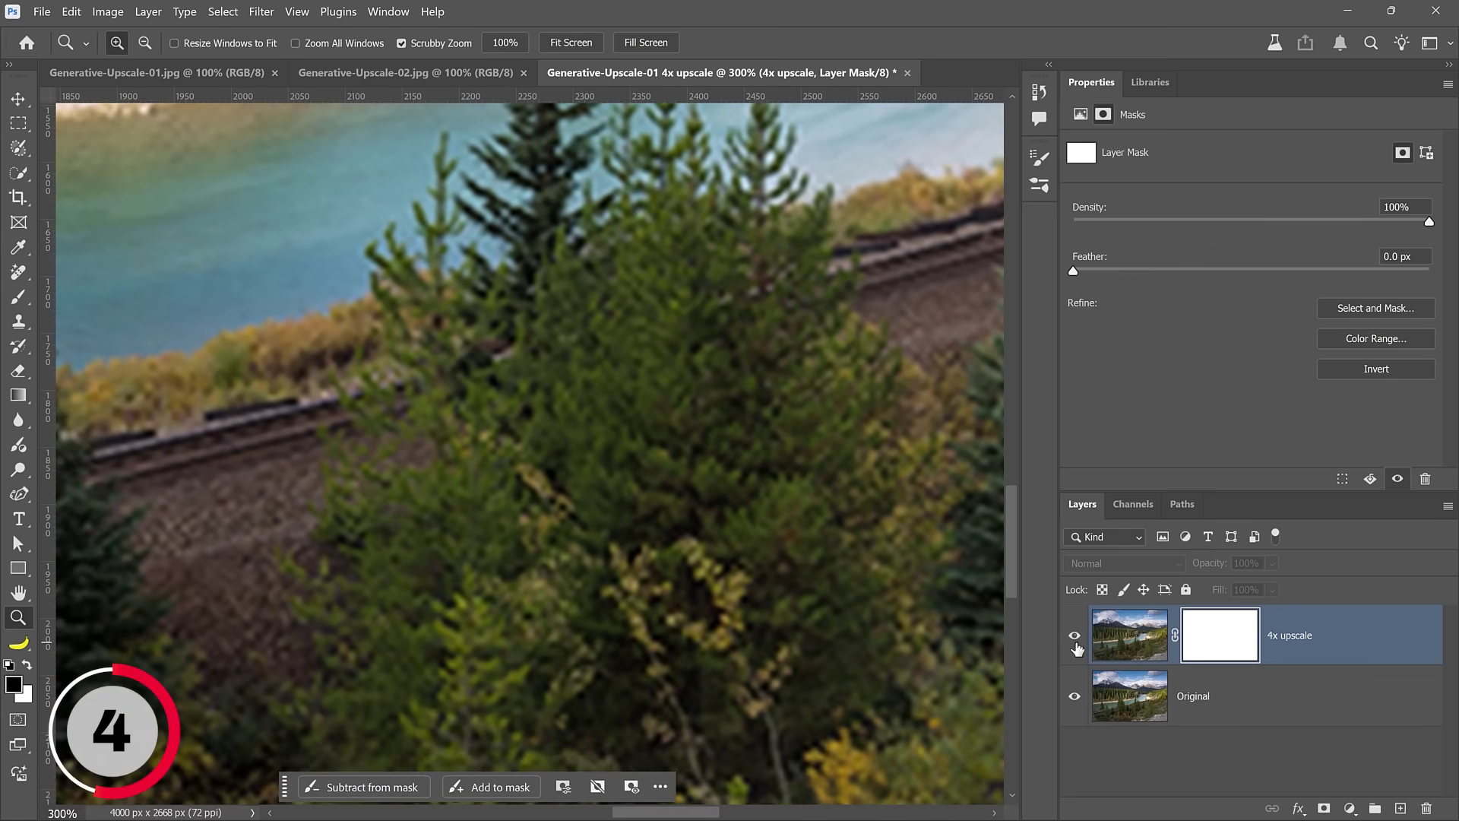
{"action": "left_click", "coordinate": [1074, 636]}
{"action": "left_click", "coordinate": [1075, 639]}
{"action": "left_click", "coordinate": [1075, 638]}
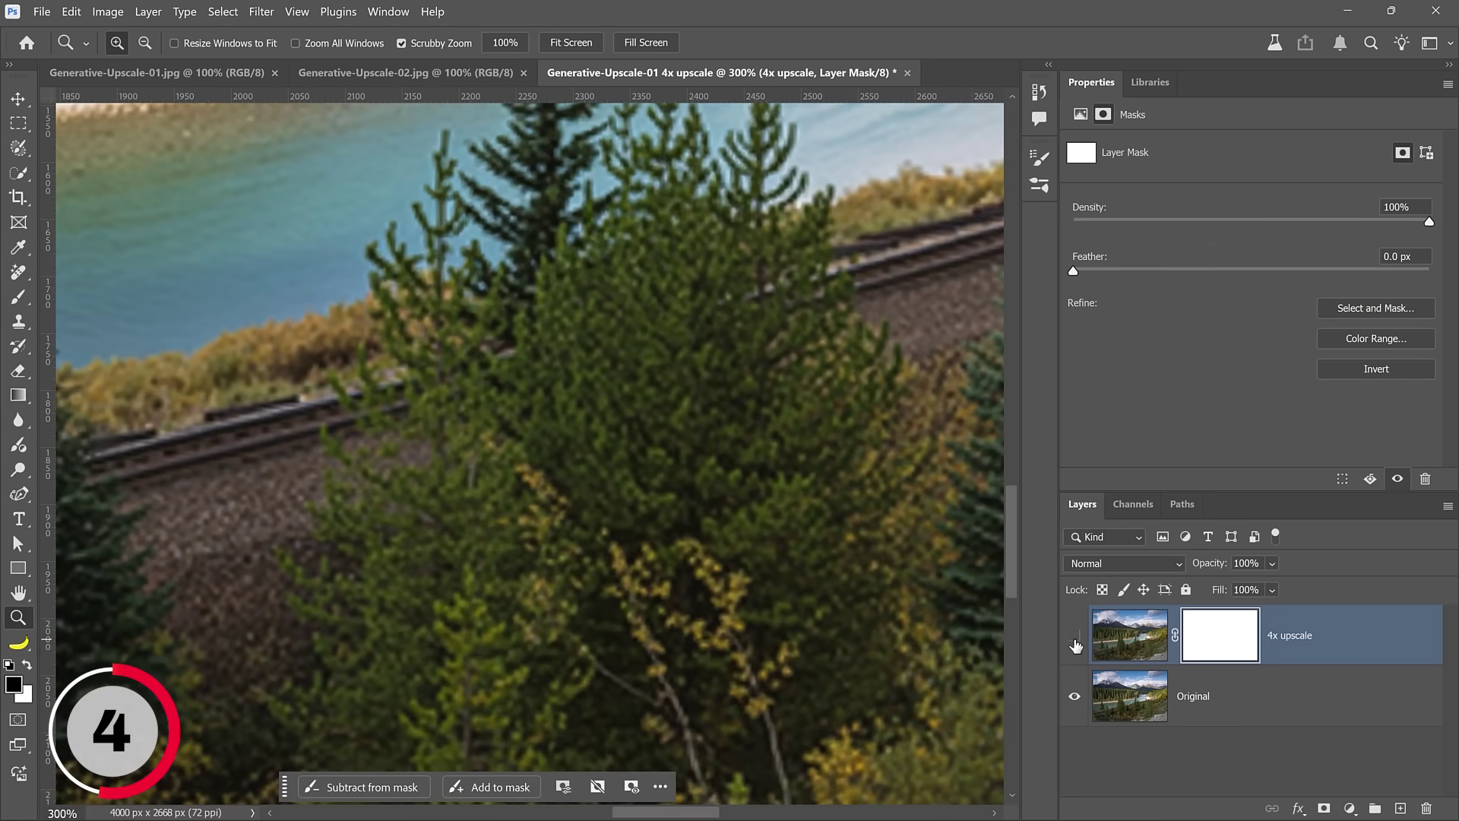
{"action": "left_click", "coordinate": [1075, 642]}
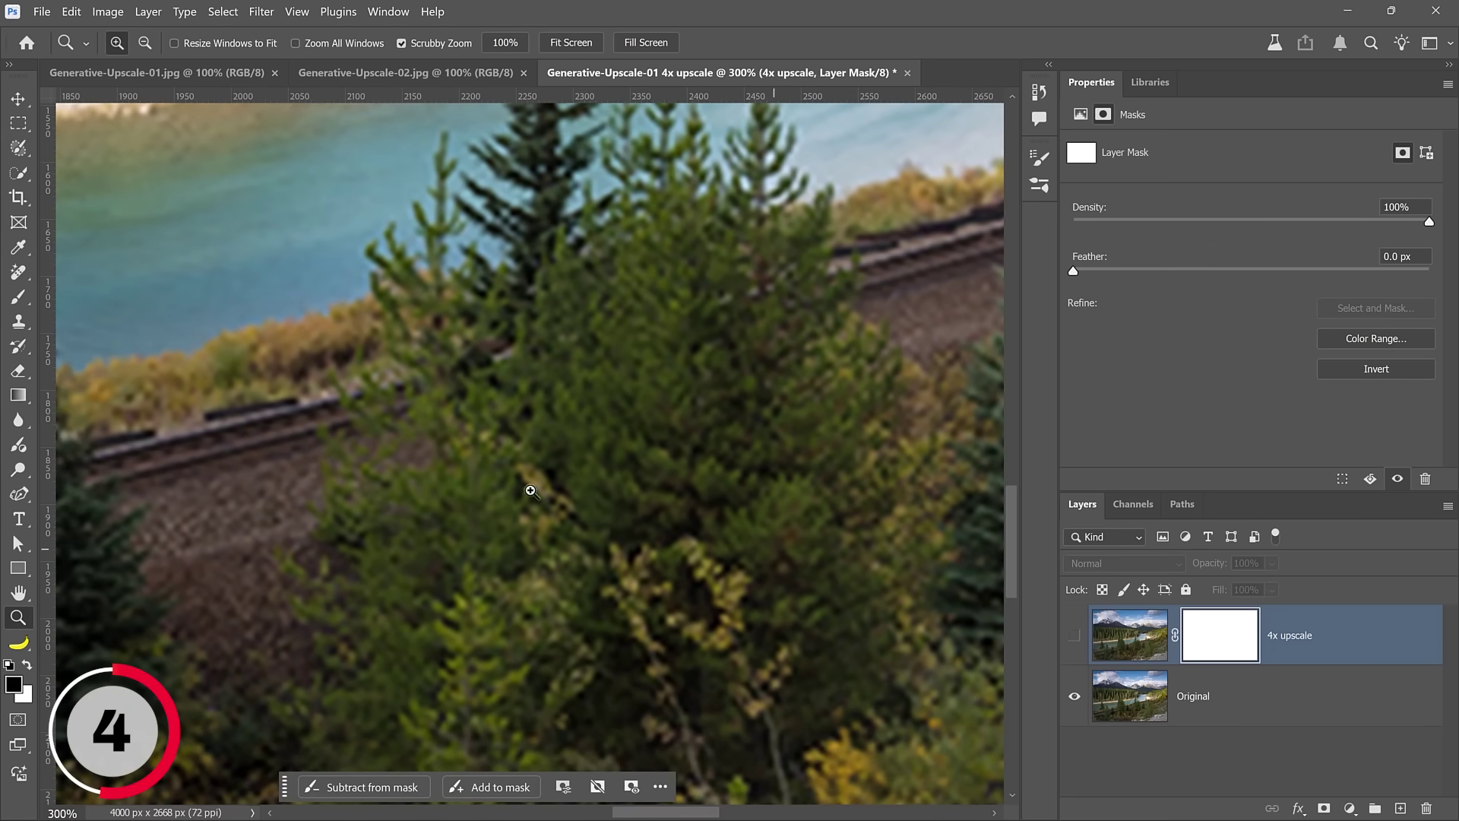
{"action": "double_click", "coordinate": [18, 594]}
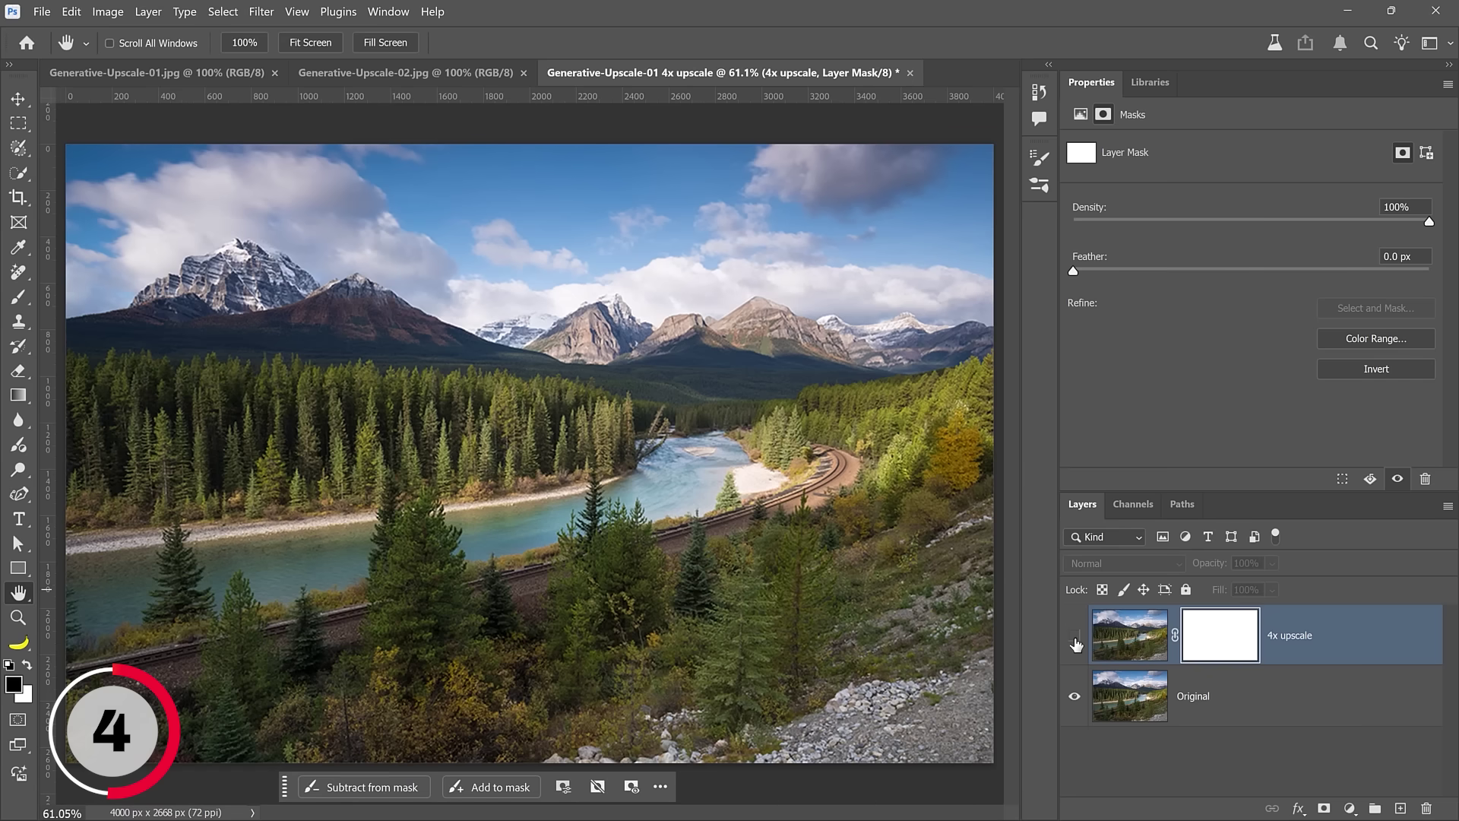
{"action": "left_click", "coordinate": [1075, 638]}
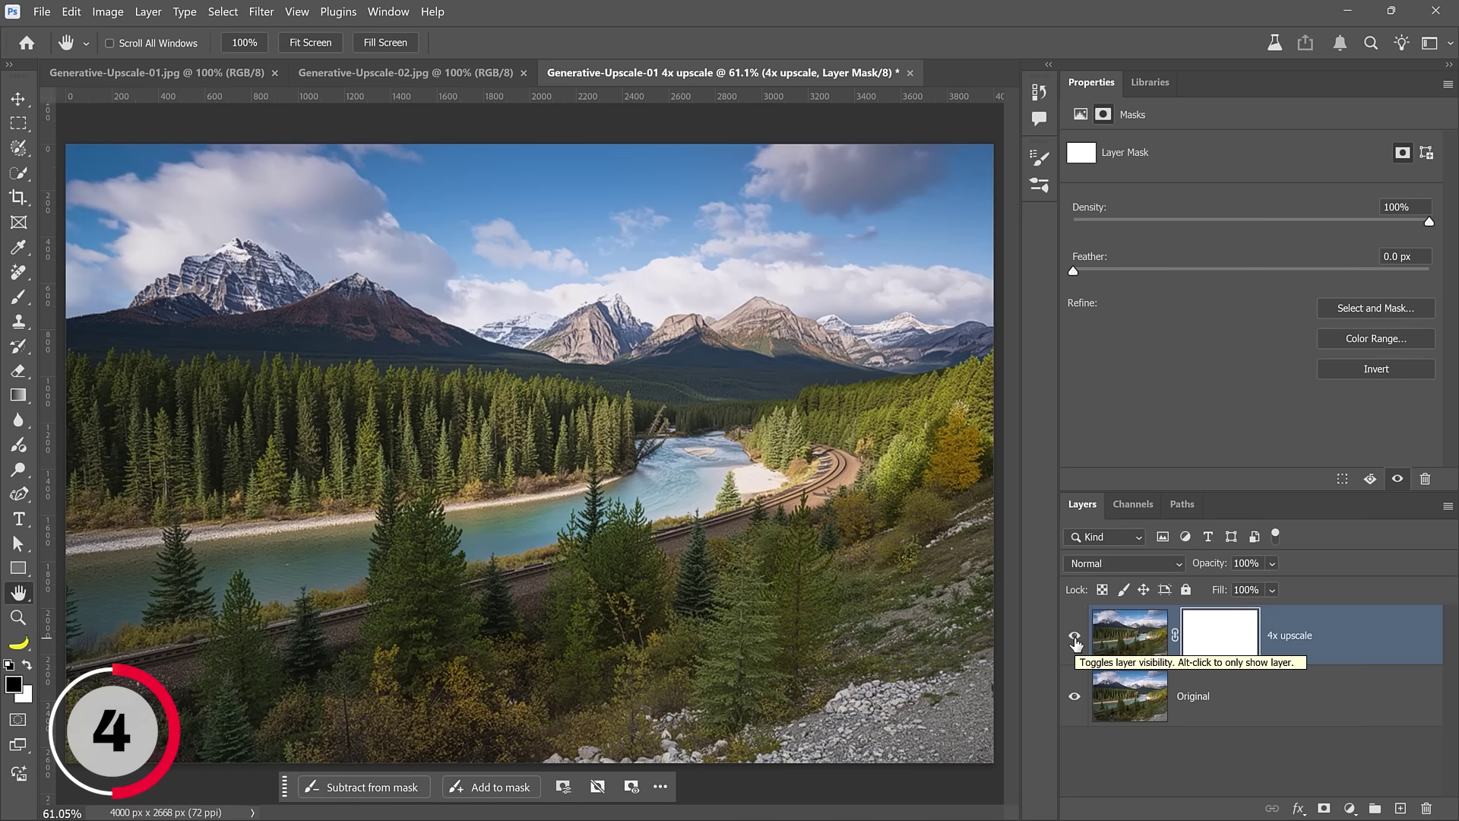
{"action": "left_click", "coordinate": [1074, 638]}
{"action": "left_click", "coordinate": [1075, 639]}
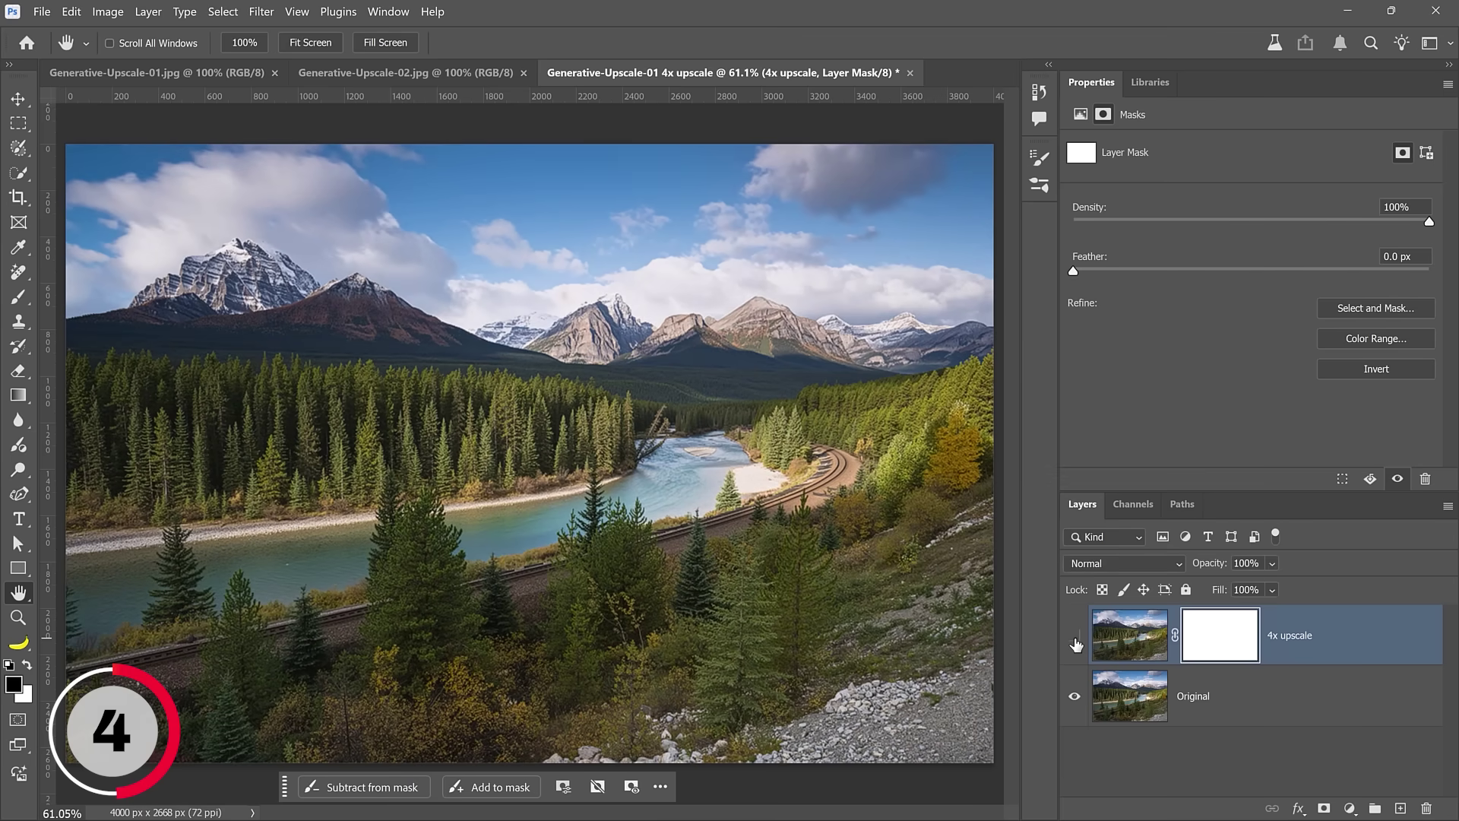
{"action": "left_click", "coordinate": [1075, 638]}
{"action": "left_click", "coordinate": [1074, 639]}
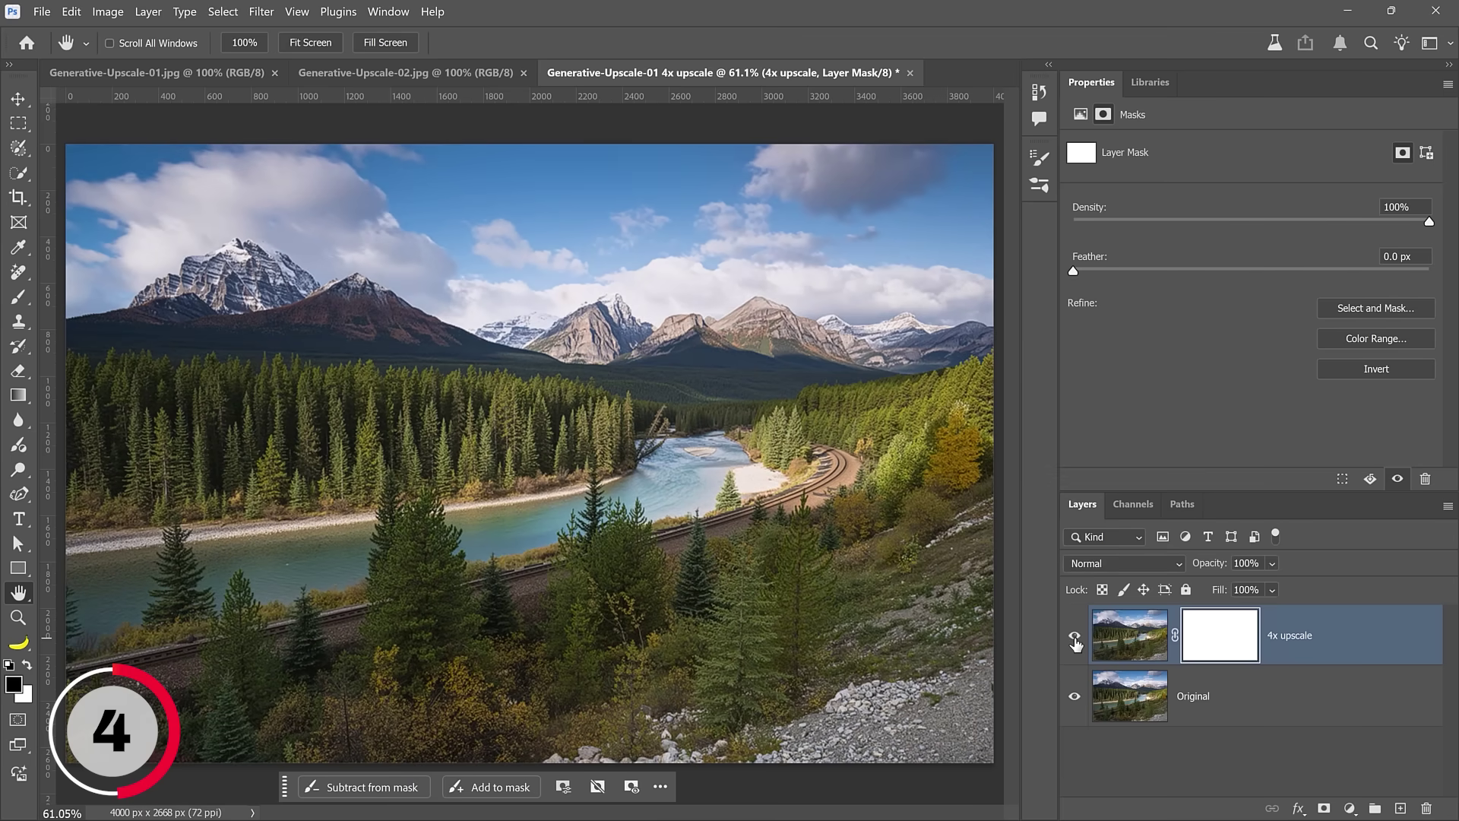
Upscale the Generative-Upscale-02.jpg portrait 4x at Low creativity from the Image Size dialog.
{"action": "left_click", "coordinate": [413, 73]}
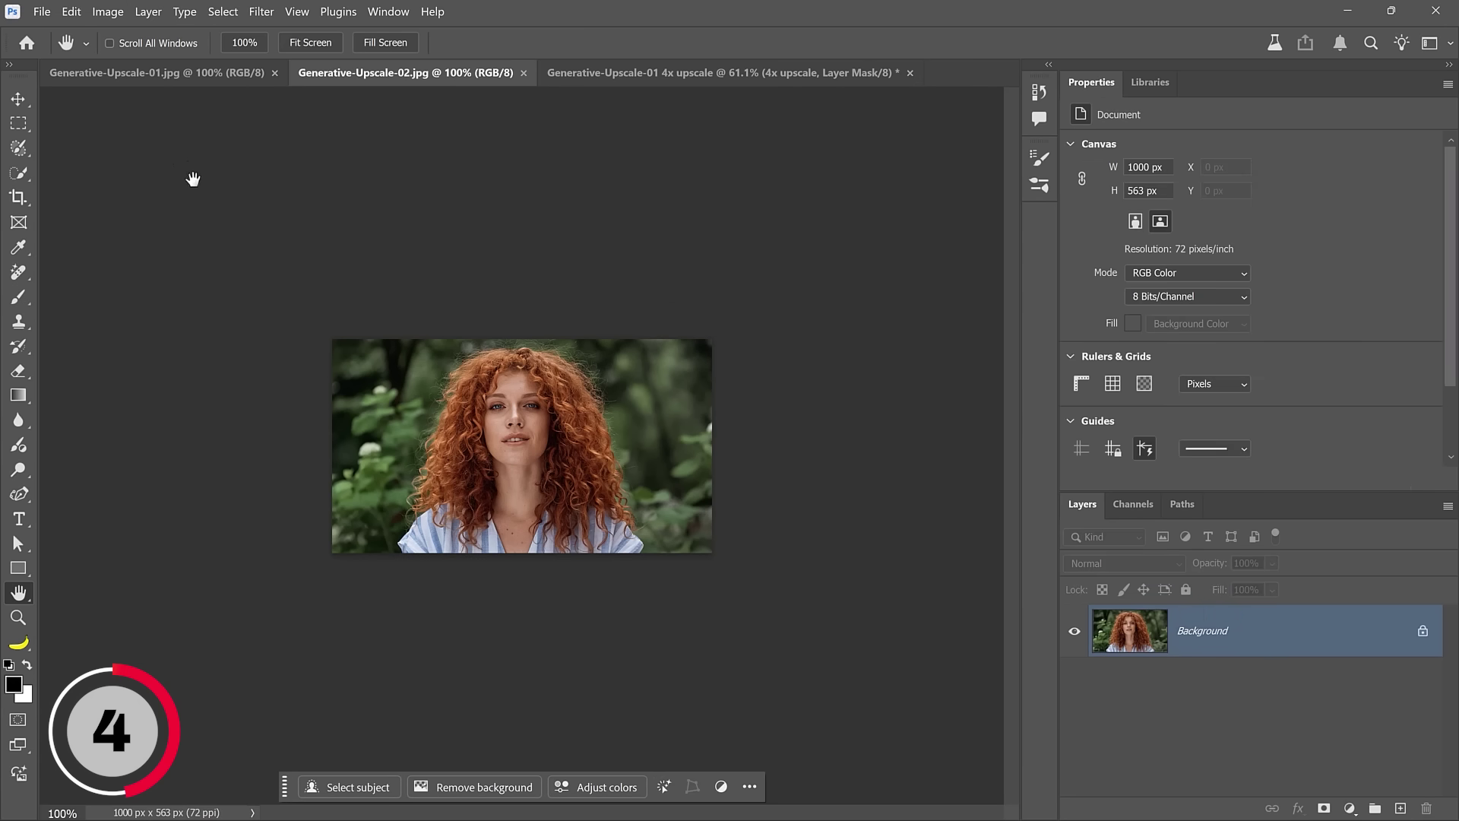
{"action": "left_click", "coordinate": [111, 11]}
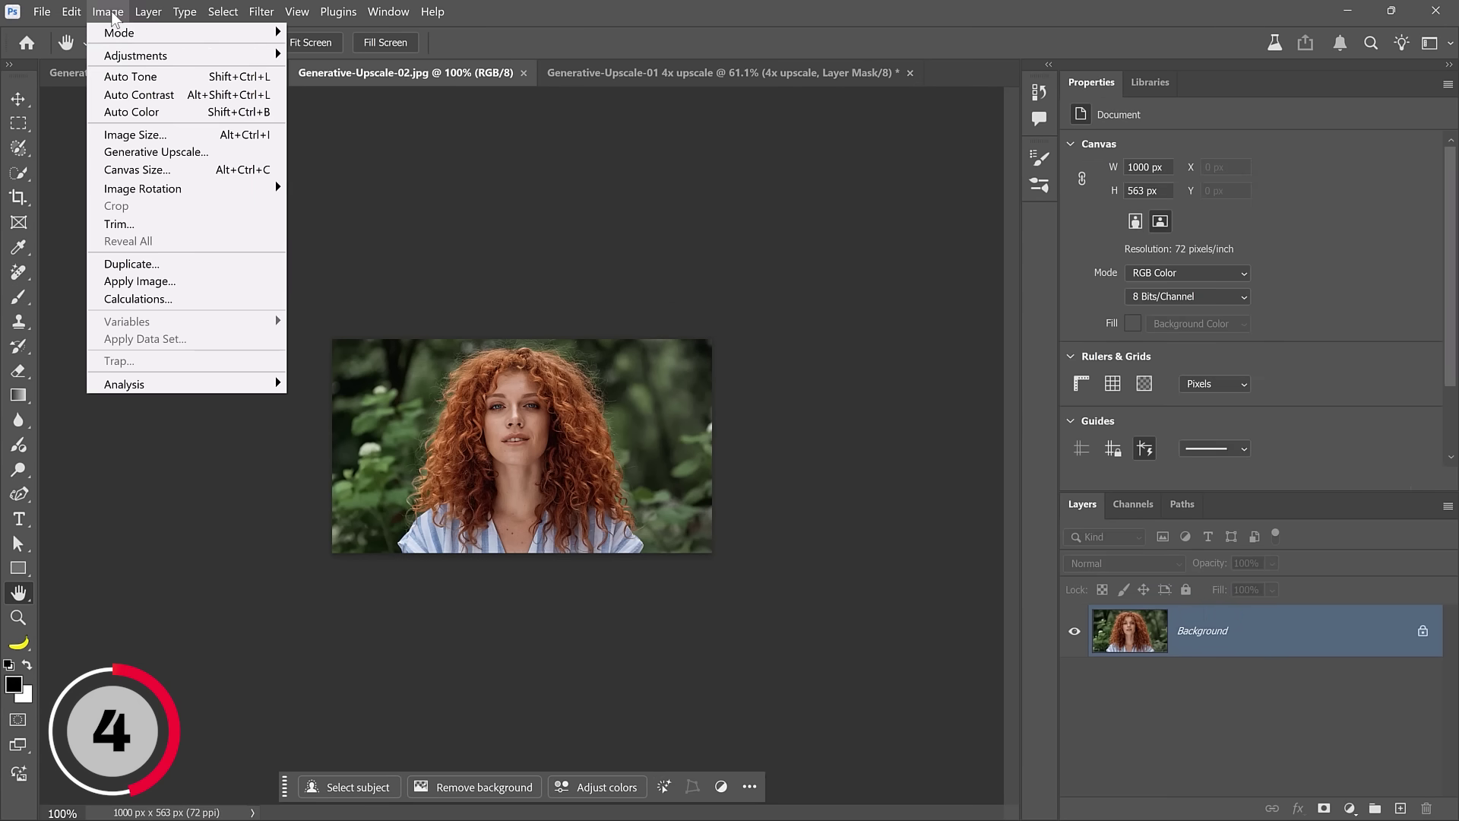
{"action": "left_click", "coordinate": [123, 139]}
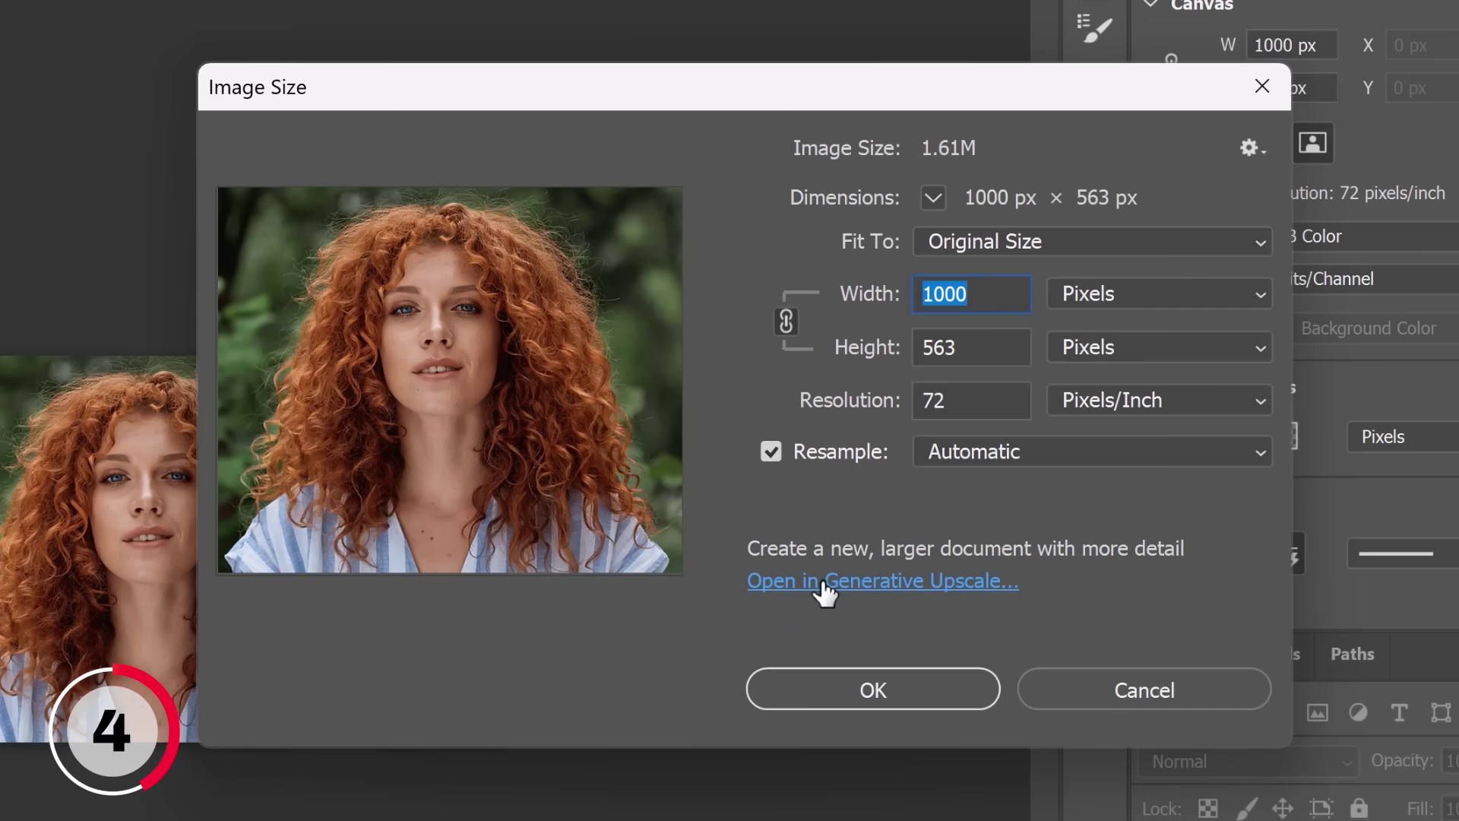
{"action": "left_click", "coordinate": [886, 582]}
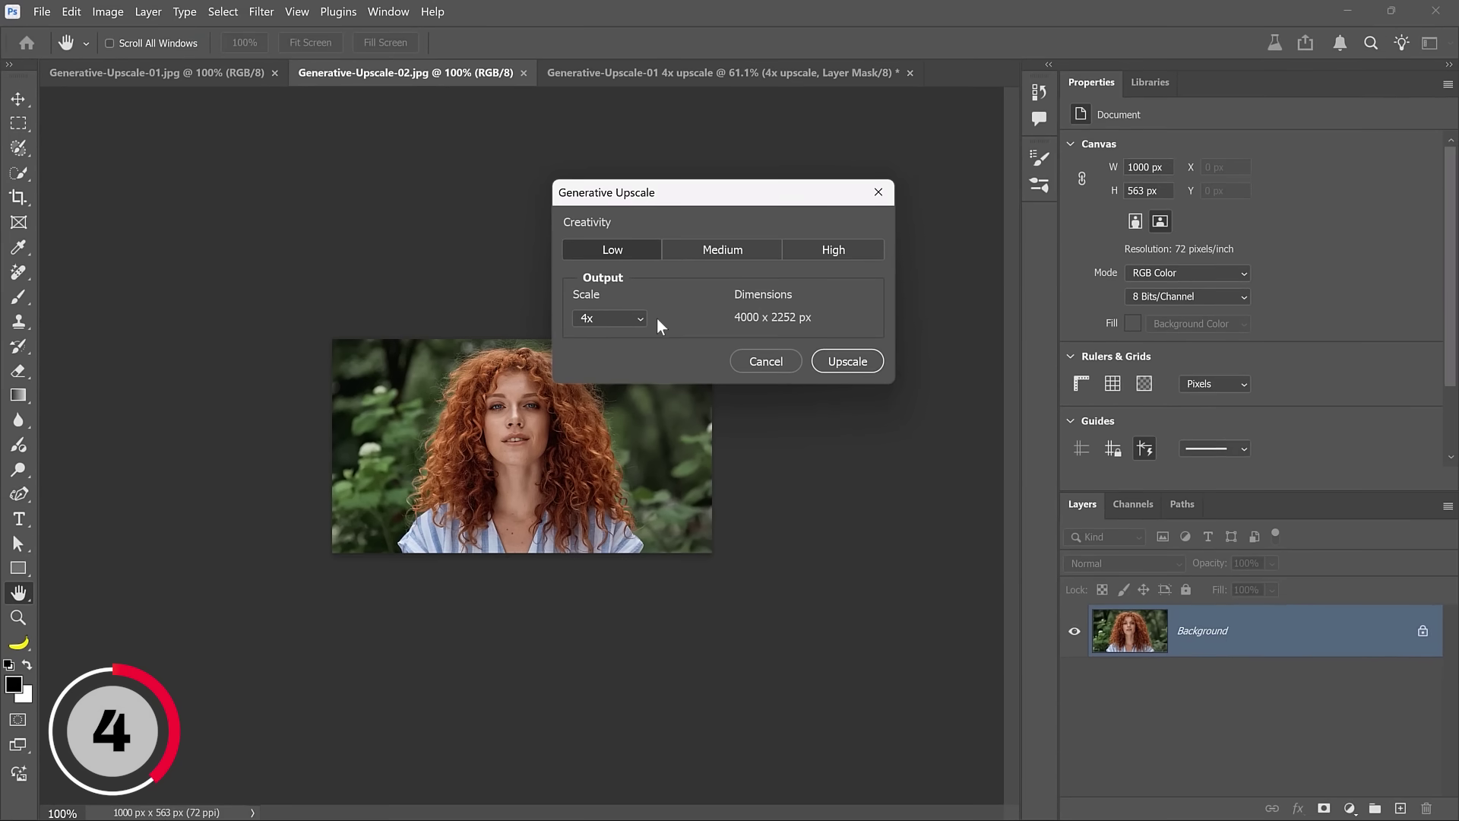
{"action": "left_click", "coordinate": [862, 367]}
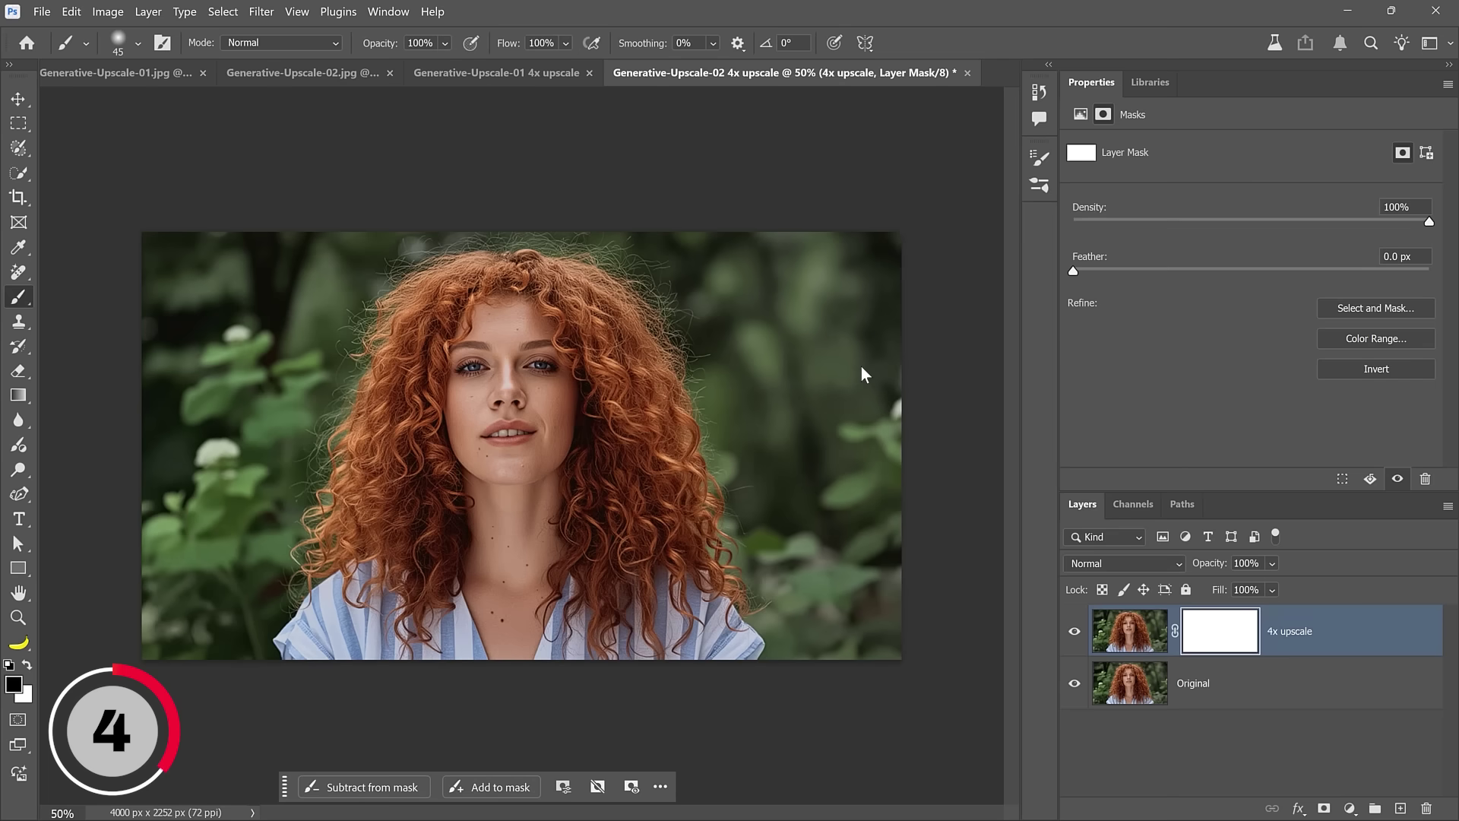
Show rulers and toggle the 4x upscale layer to compare it with the original.
{"action": "key", "text": "ctrl+r"}
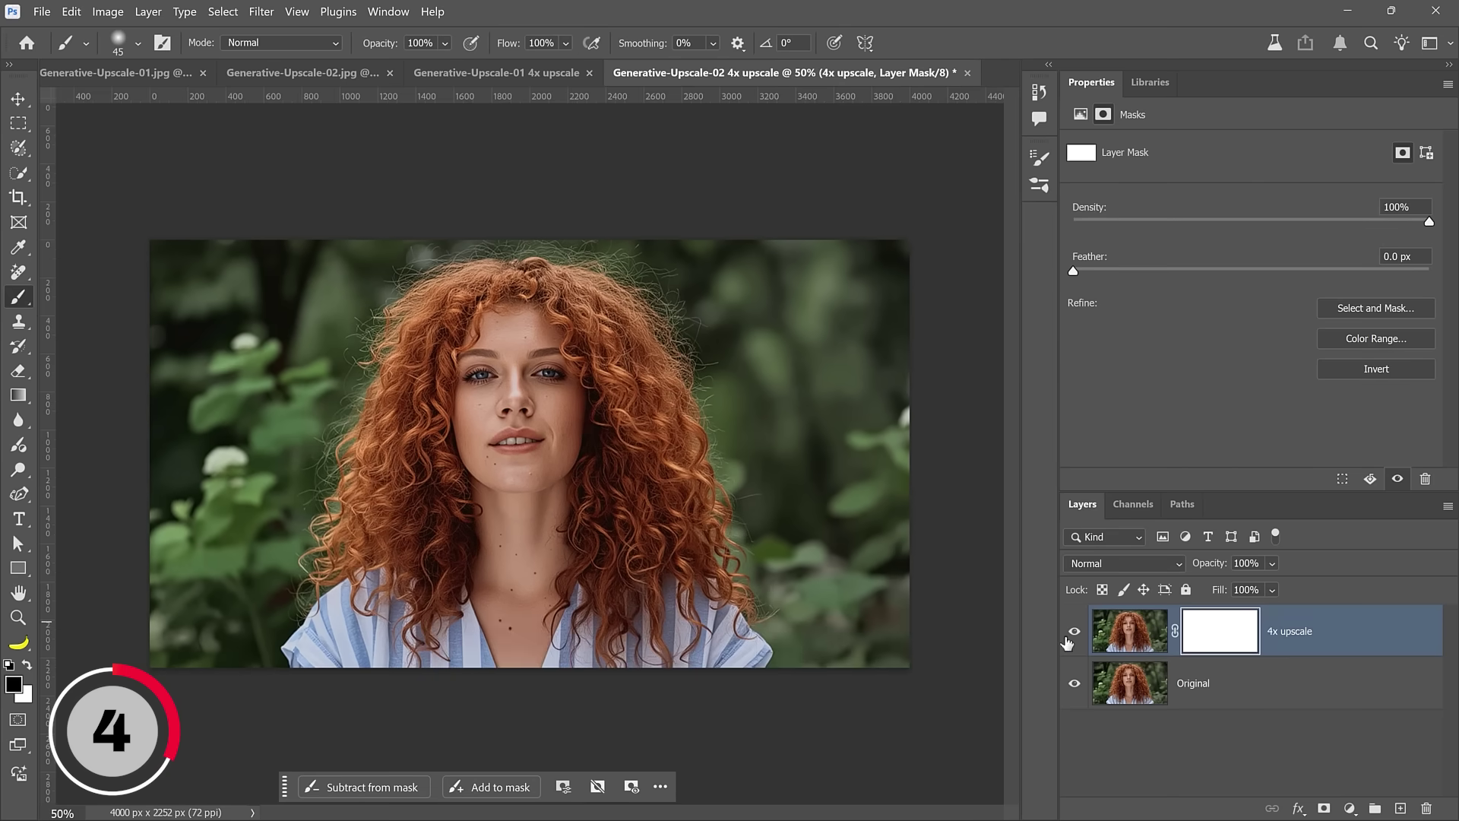
{"action": "left_click", "coordinate": [1074, 635]}
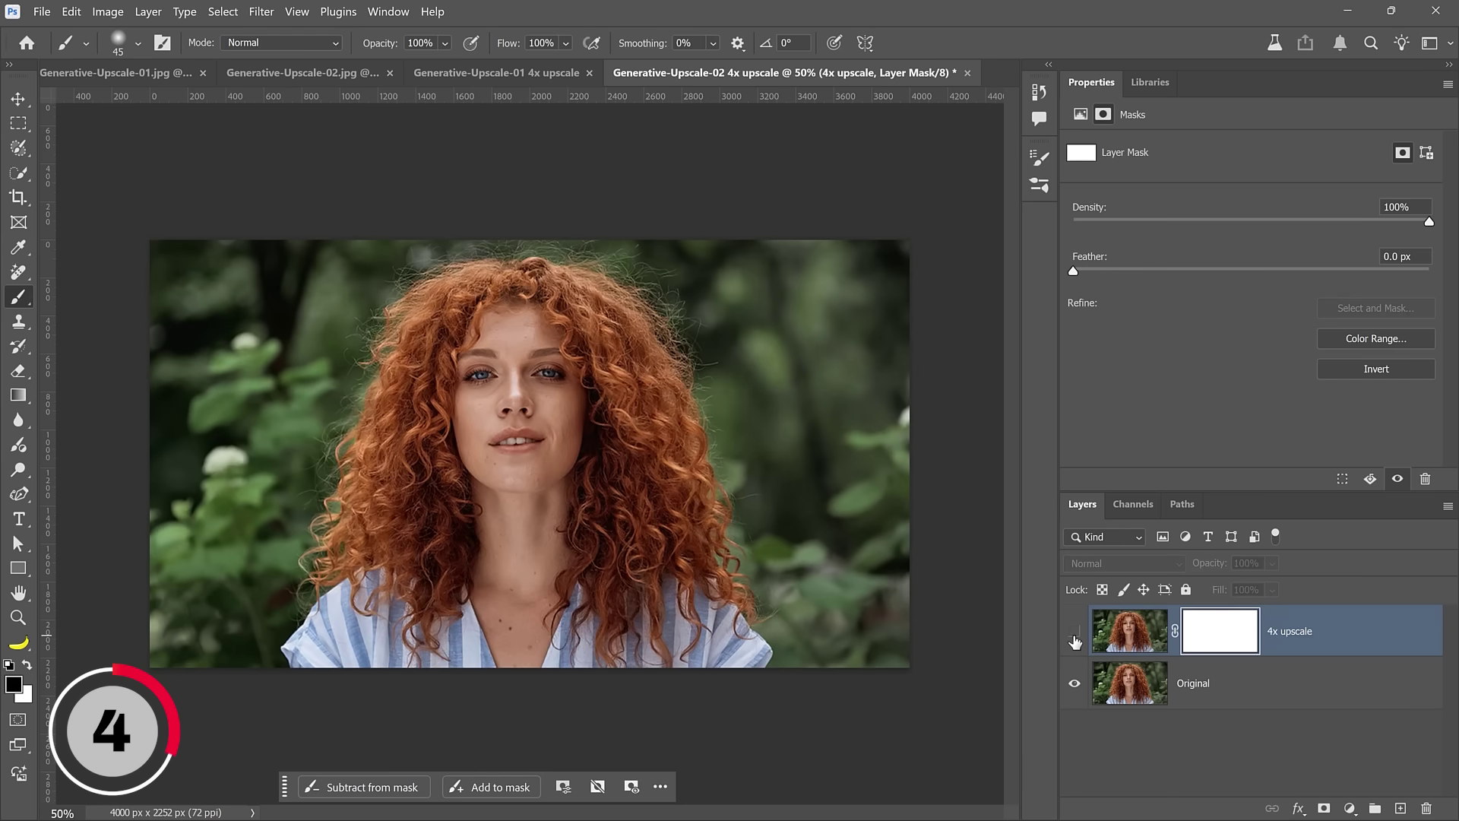
{"action": "left_click", "coordinate": [1073, 633]}
Zoom to 200% on the face, compare upscale against original, then fit and close the document.
{"action": "key", "text": "z"}
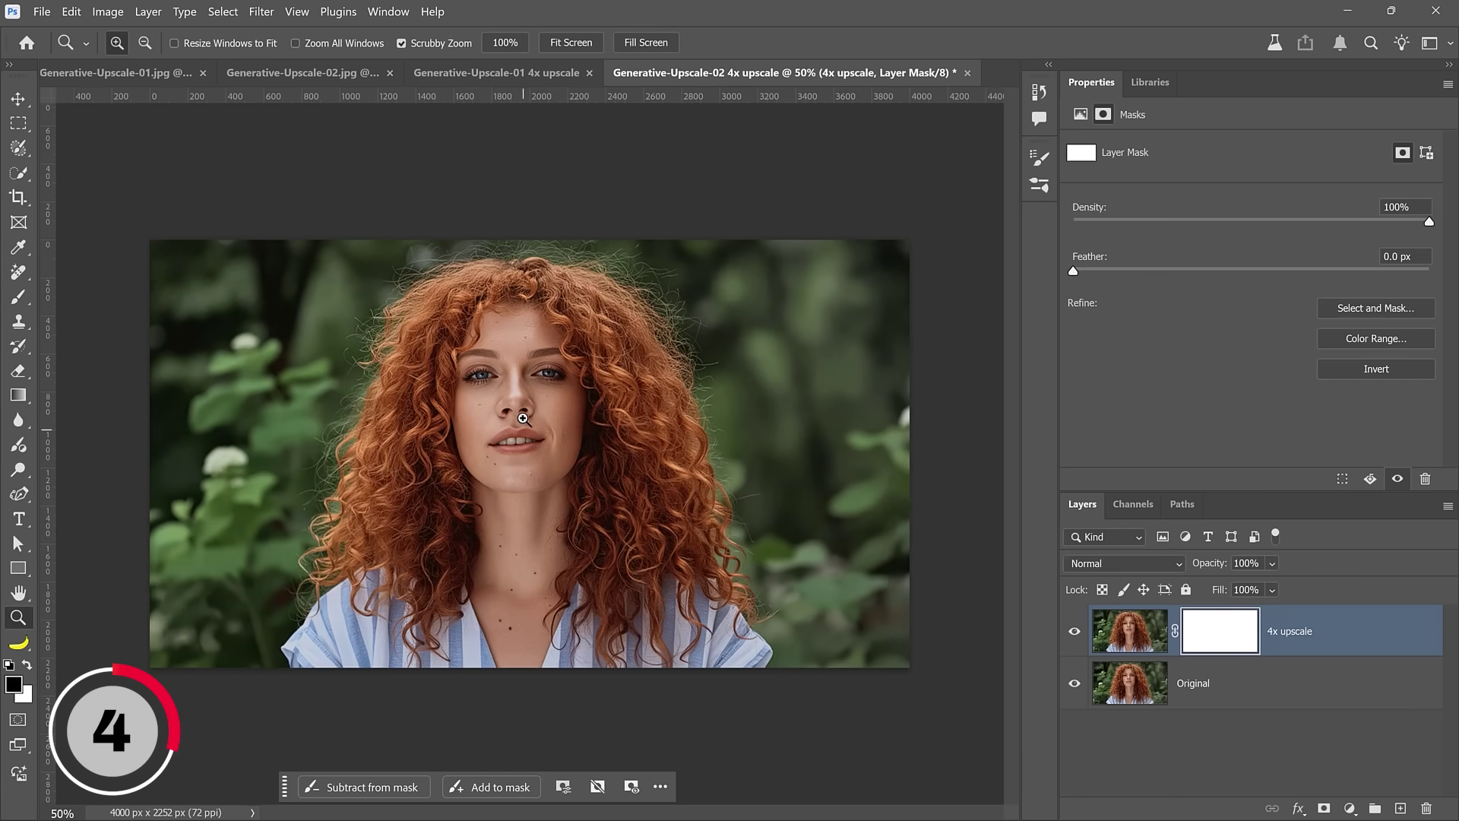
{"action": "left_click_drag", "start_coordinate": [523, 410], "coordinate": [907, 504]}
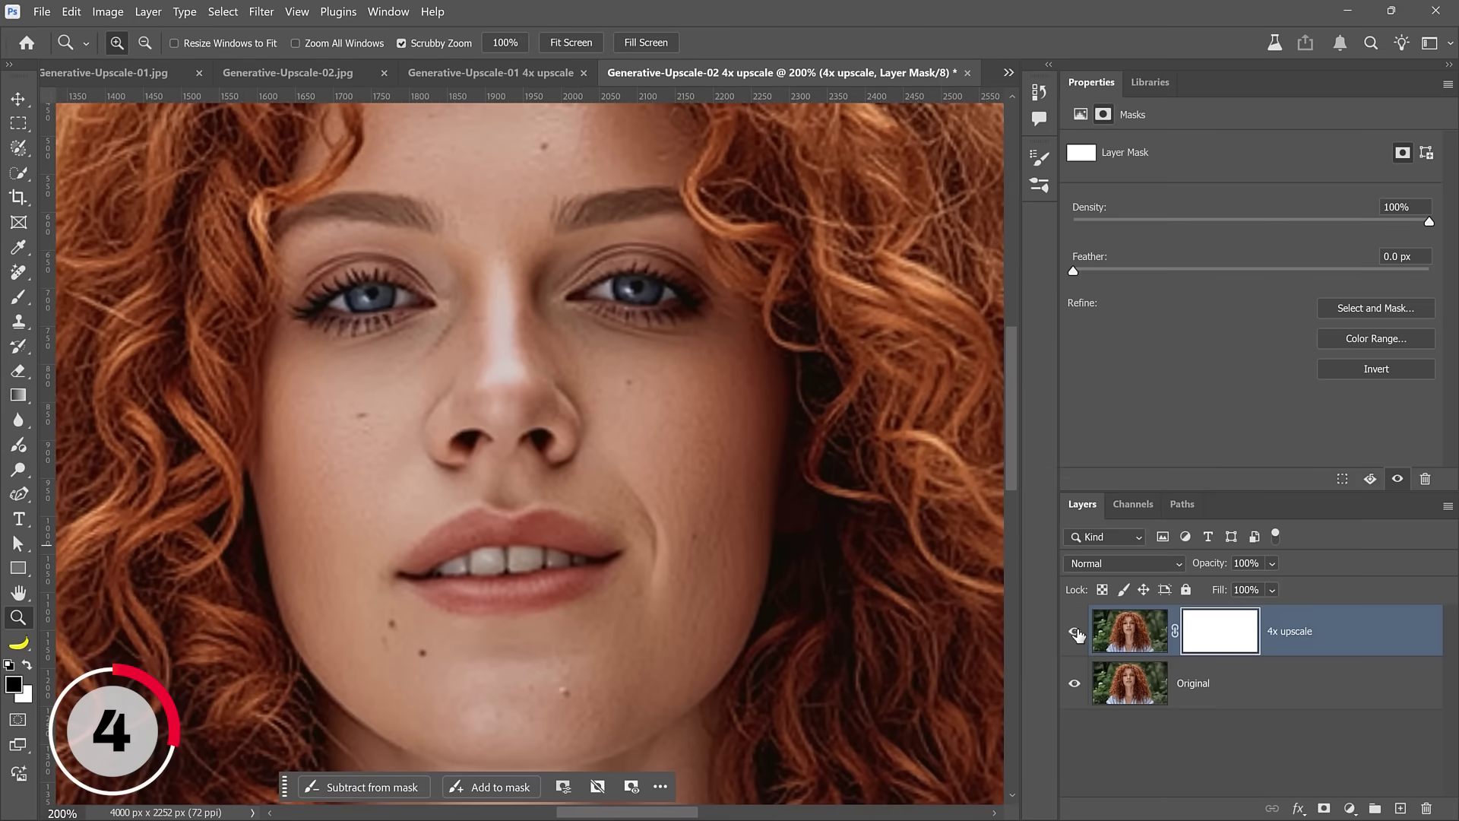
{"action": "left_click", "coordinate": [1075, 634]}
{"action": "left_click", "coordinate": [1074, 633]}
{"action": "left_click", "coordinate": [1074, 634]}
{"action": "left_click", "coordinate": [1075, 634]}
{"action": "double_click", "coordinate": [18, 592]}
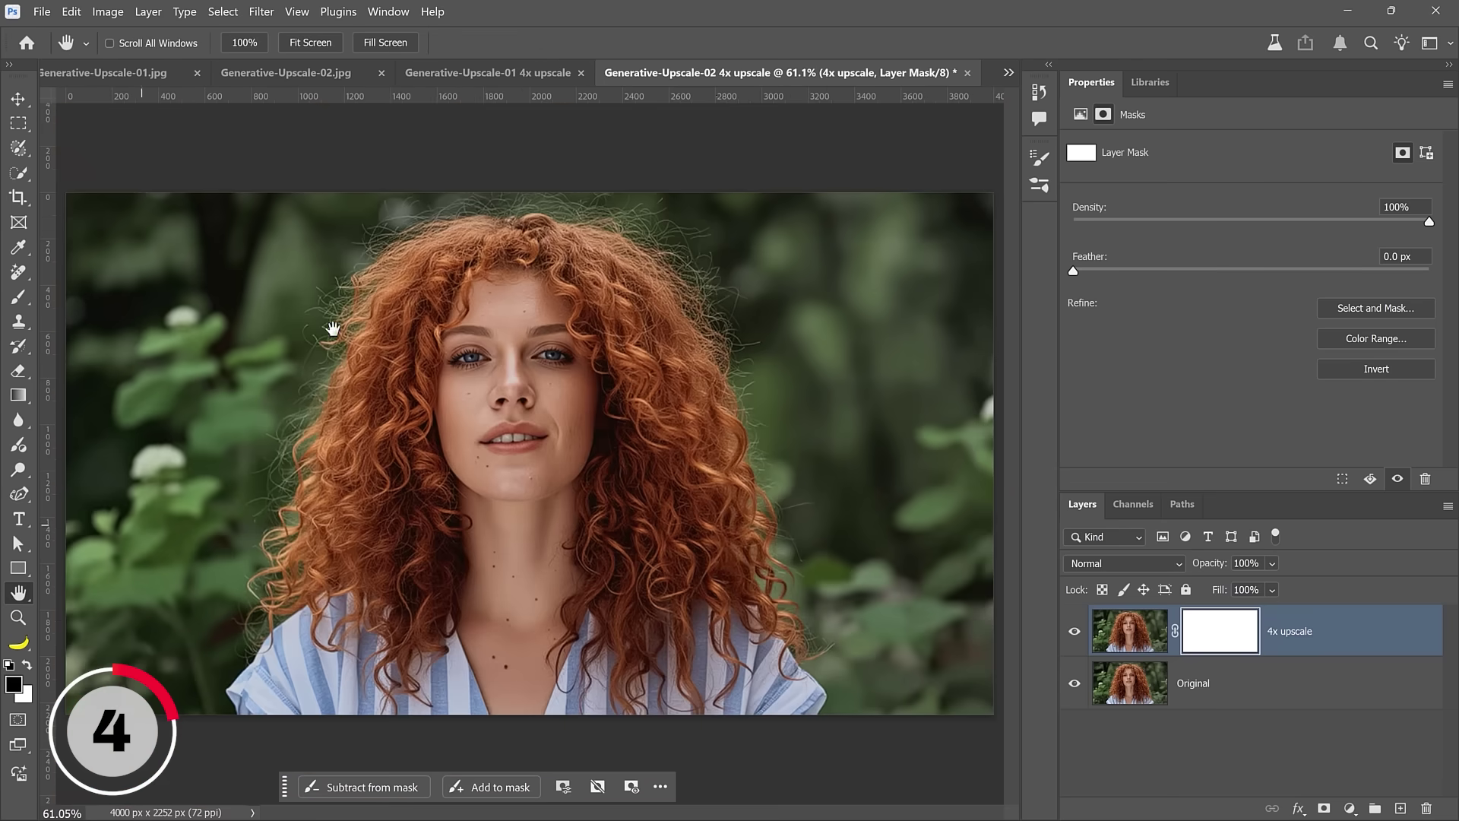
{"action": "left_click", "coordinate": [967, 73]}
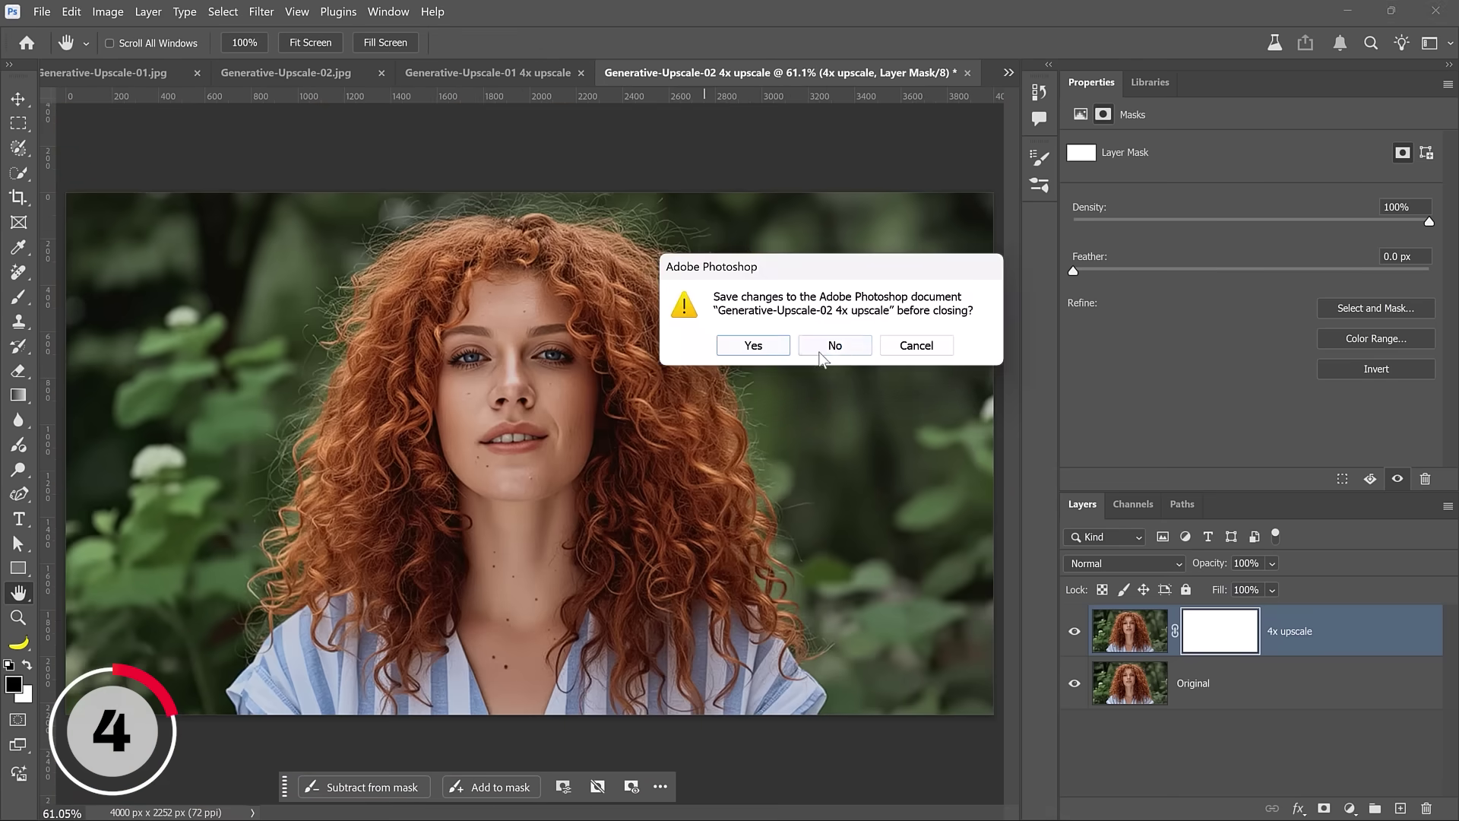
Discard the low-creativity result and upscale the original portrait 4x with High creativity.
{"action": "left_click", "coordinate": [833, 344]}
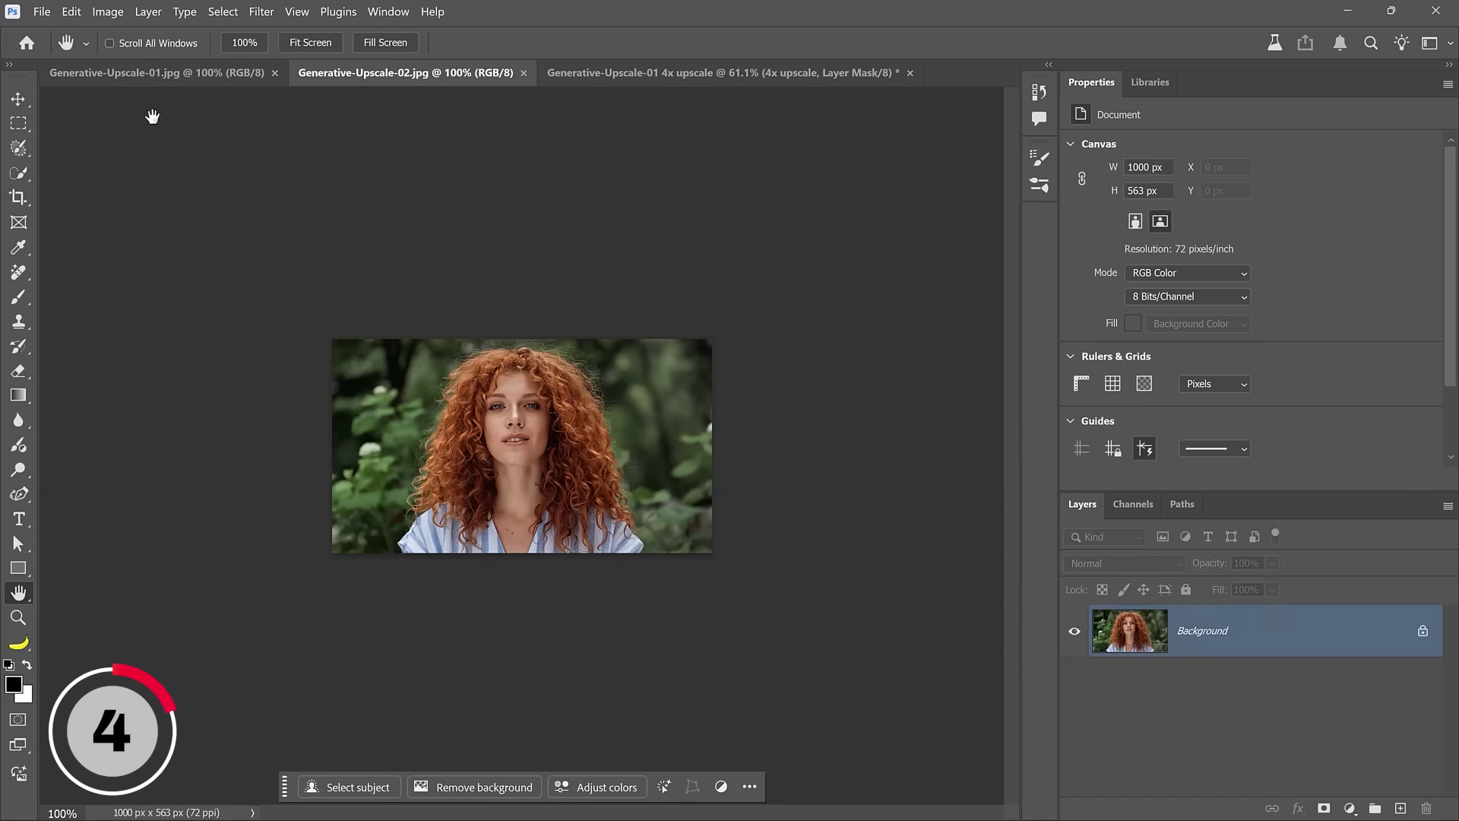
{"action": "left_click", "coordinate": [107, 14]}
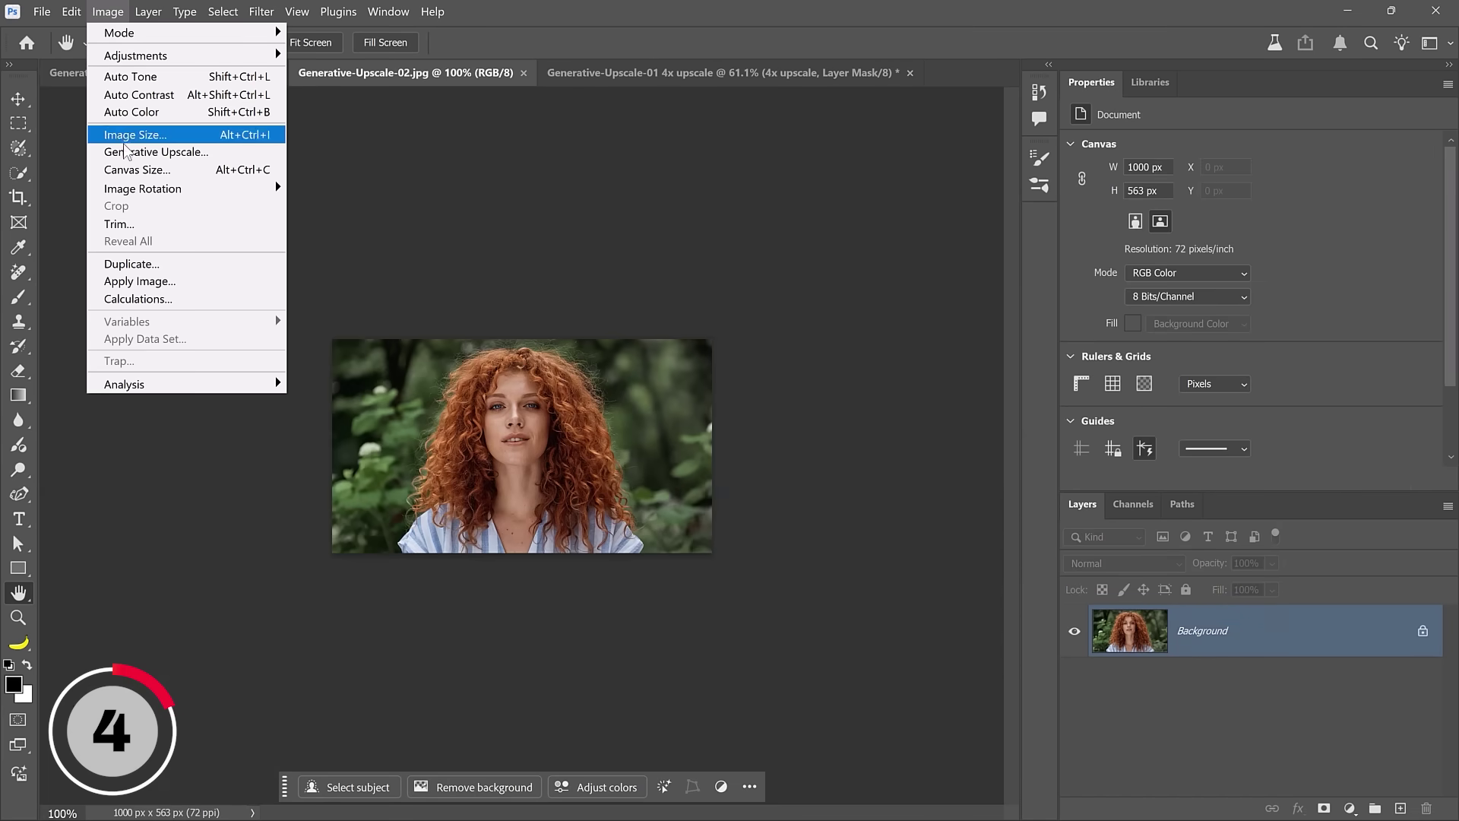
{"action": "left_click", "coordinate": [220, 154]}
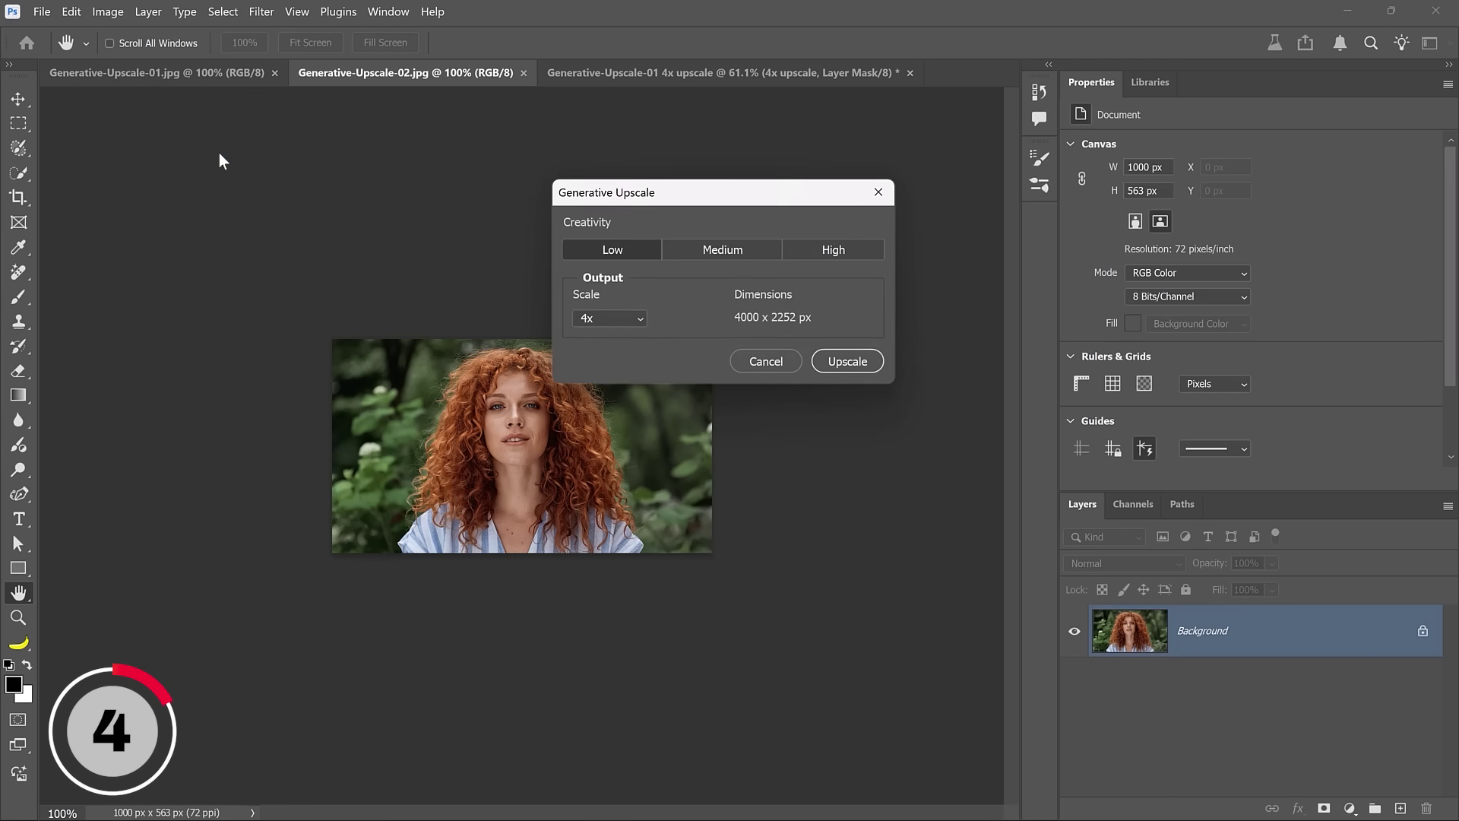
{"action": "left_click", "coordinate": [835, 253]}
{"action": "left_click", "coordinate": [840, 369]}
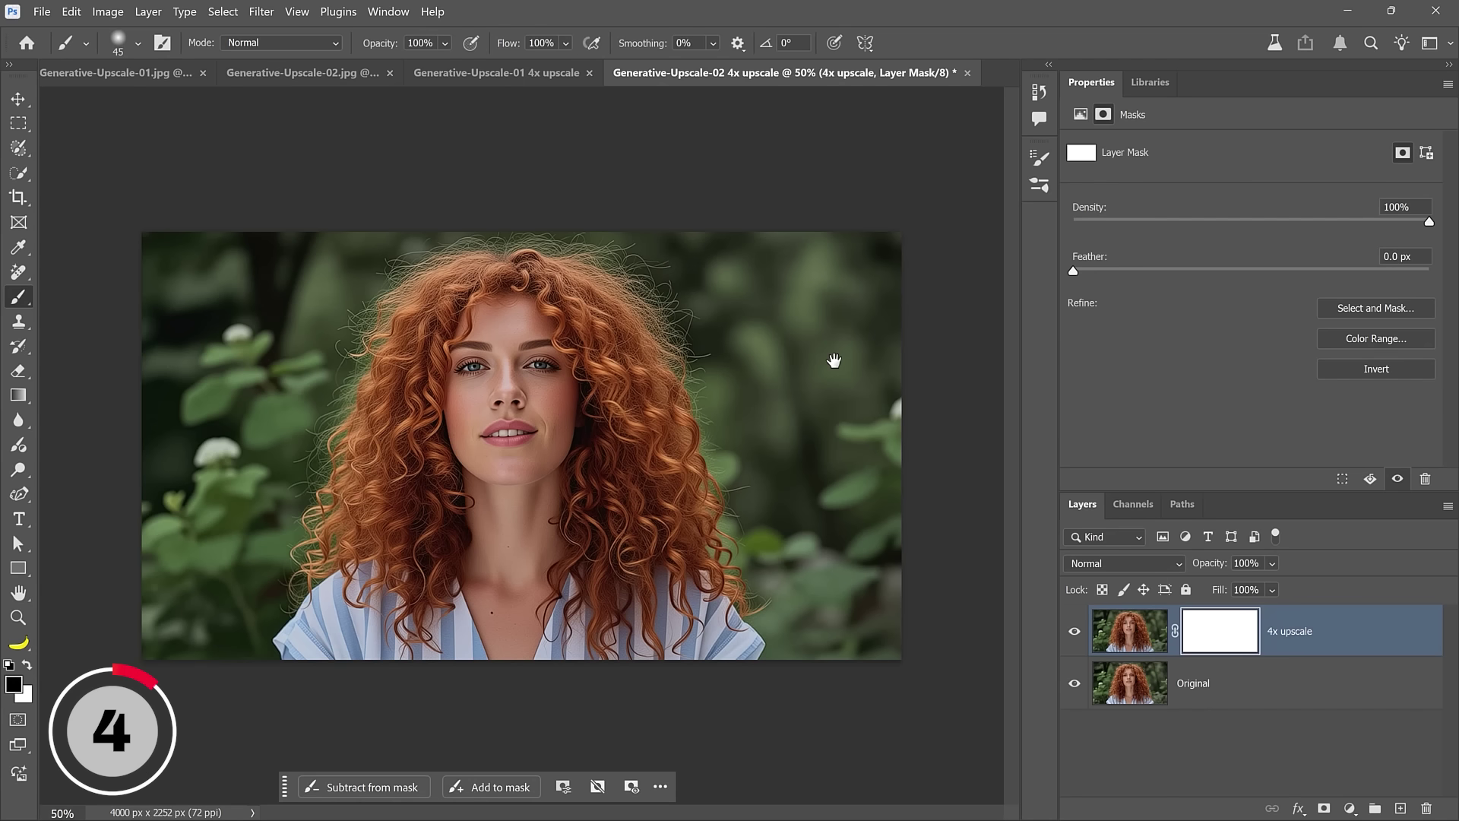
{"action": "key", "text": "z"}
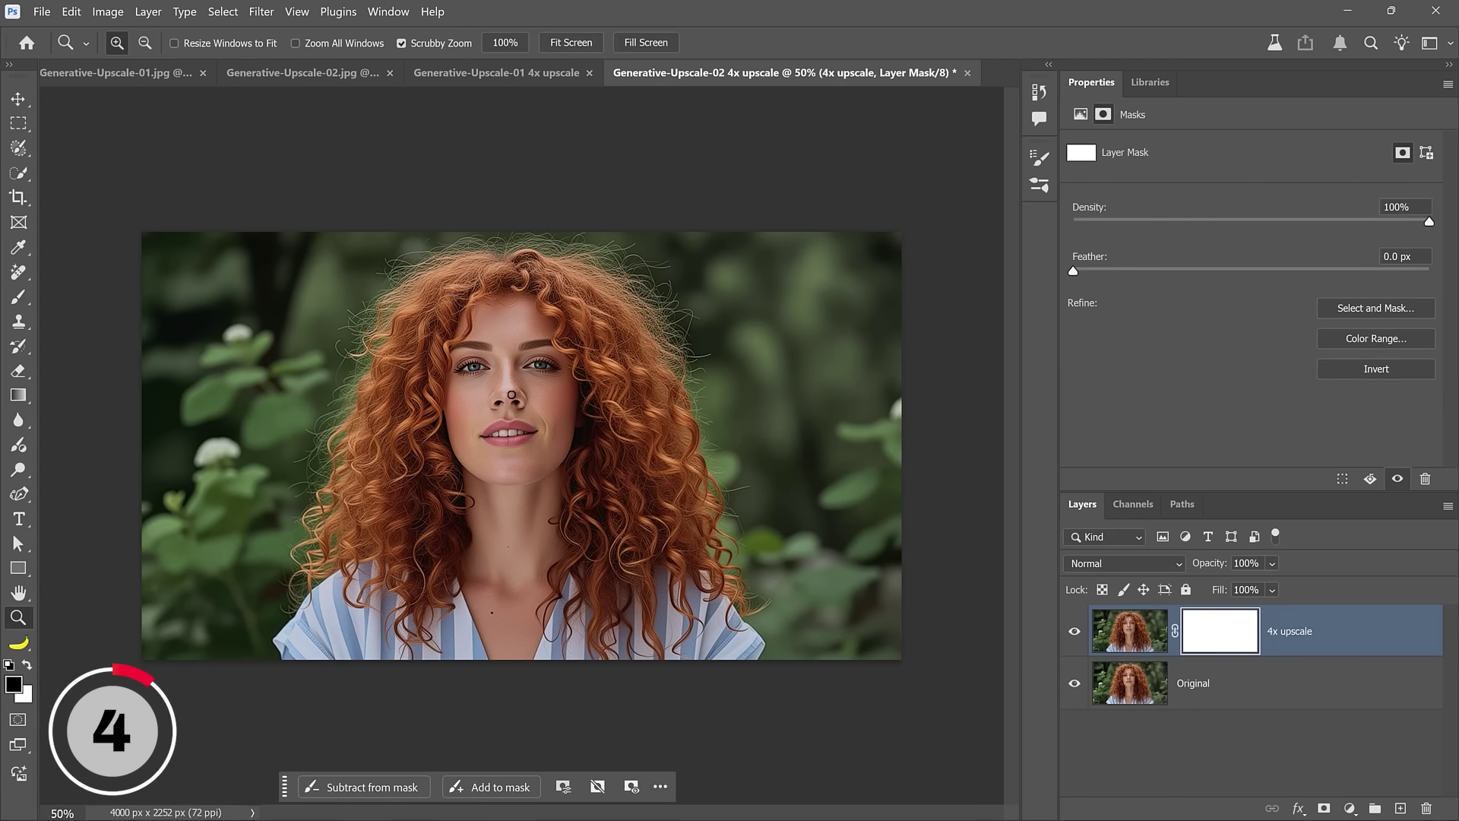
{"action": "left_click", "coordinate": [508, 389]}
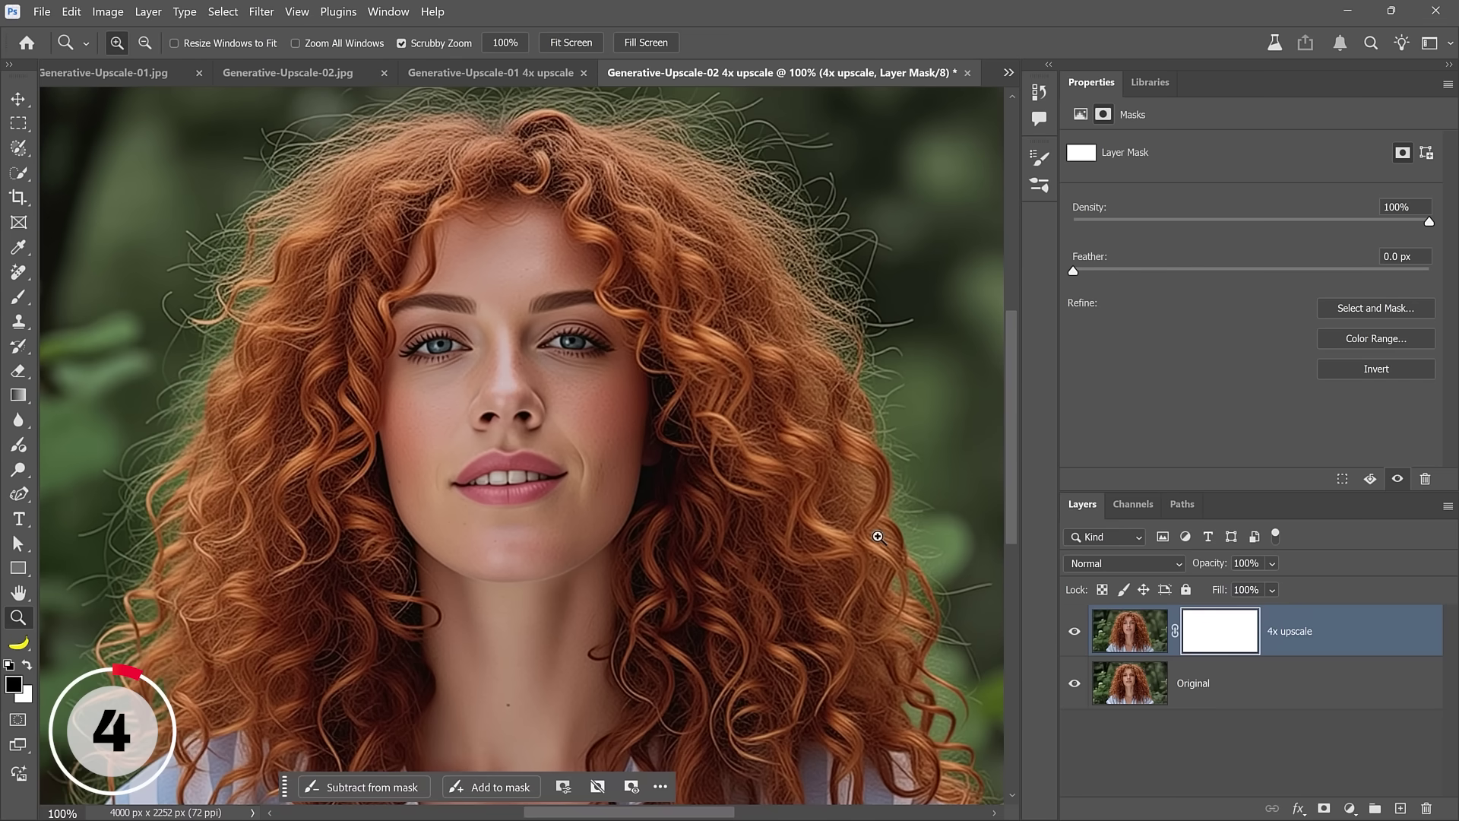
{"action": "left_click", "coordinate": [1070, 635]}
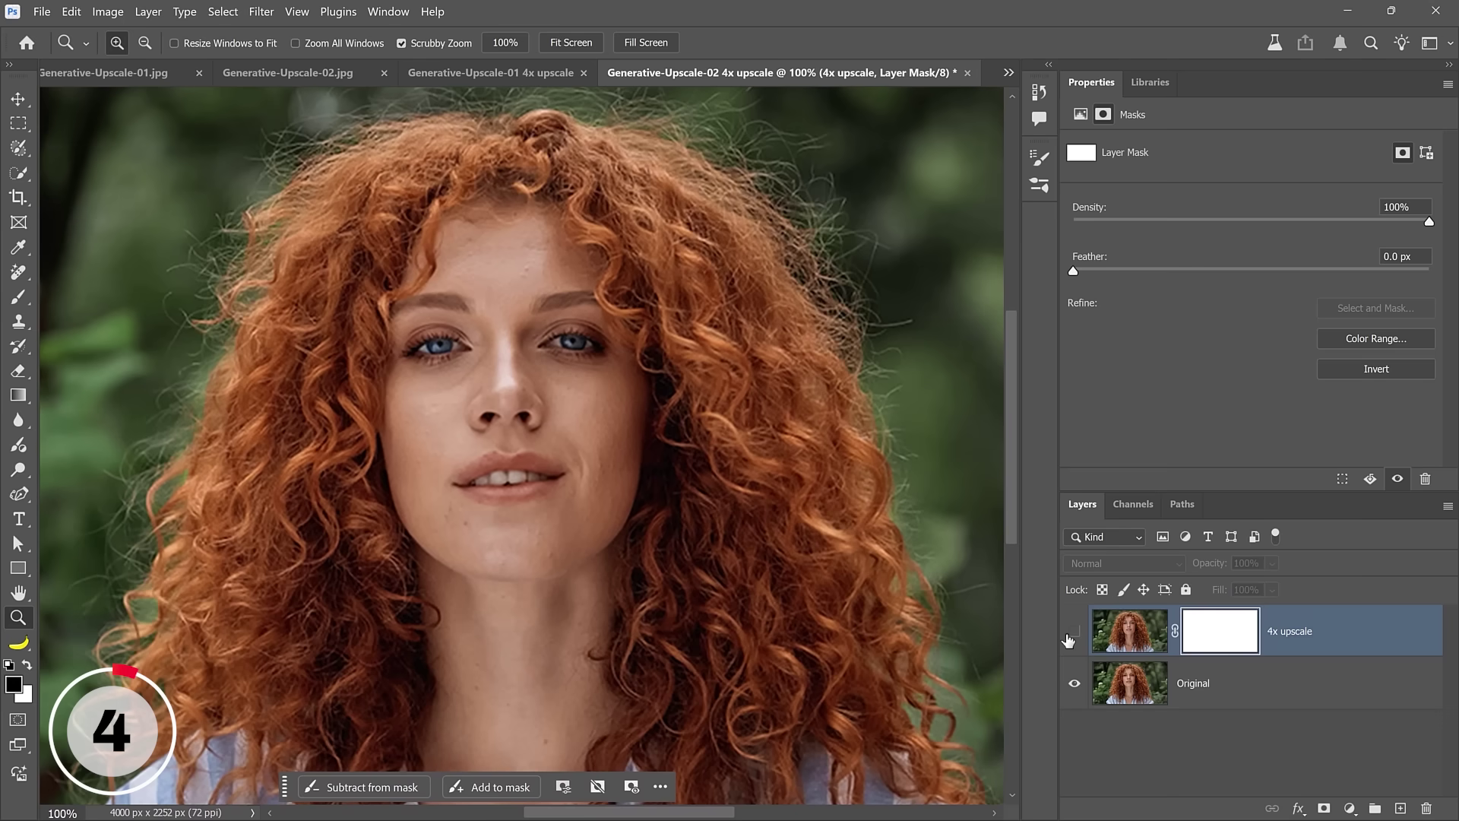
{"action": "left_click", "coordinate": [1070, 635]}
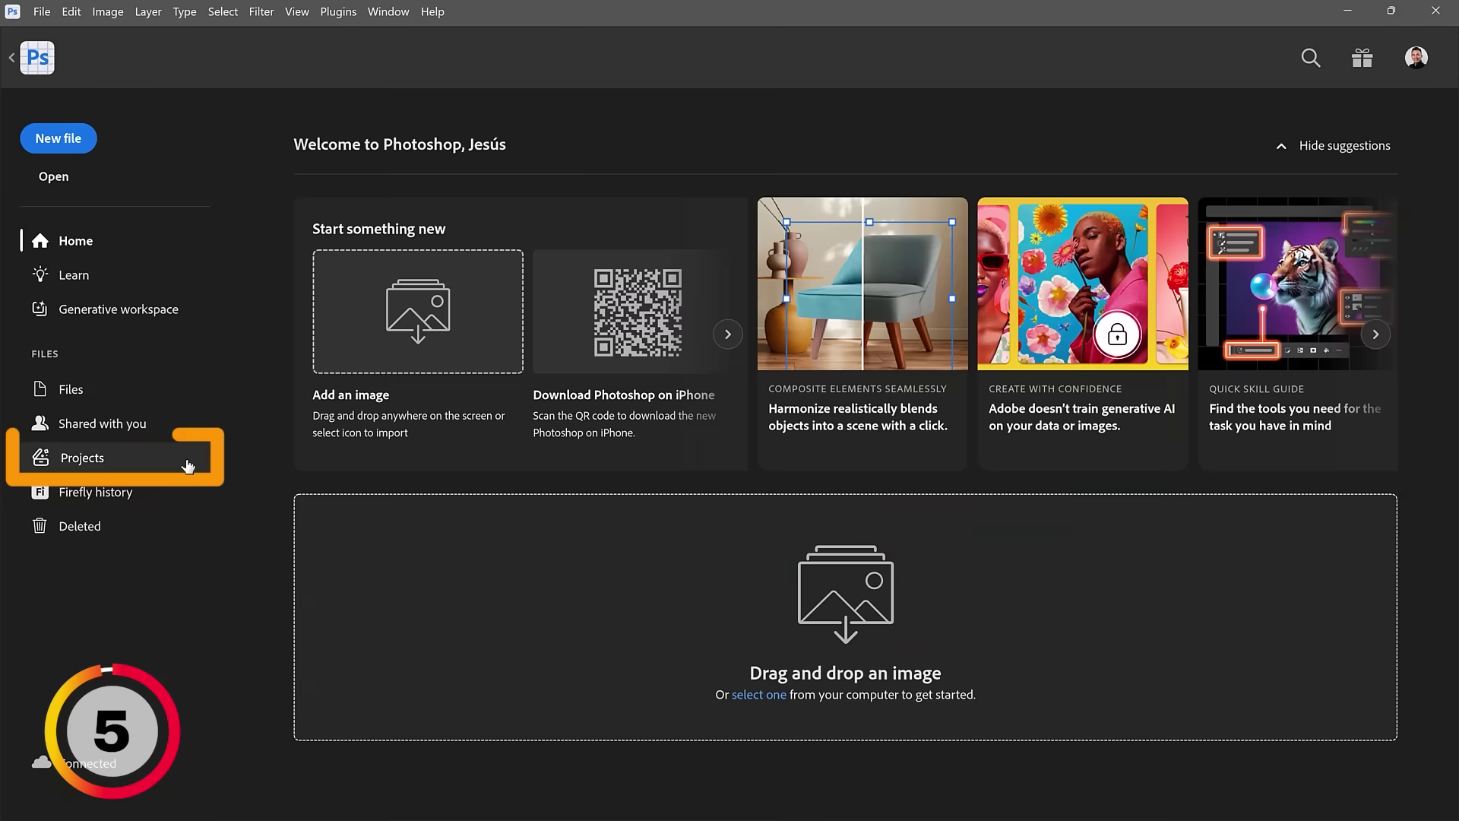
Open the Projects page from the Home screen sidebar.
{"action": "left_click", "coordinate": [188, 465]}
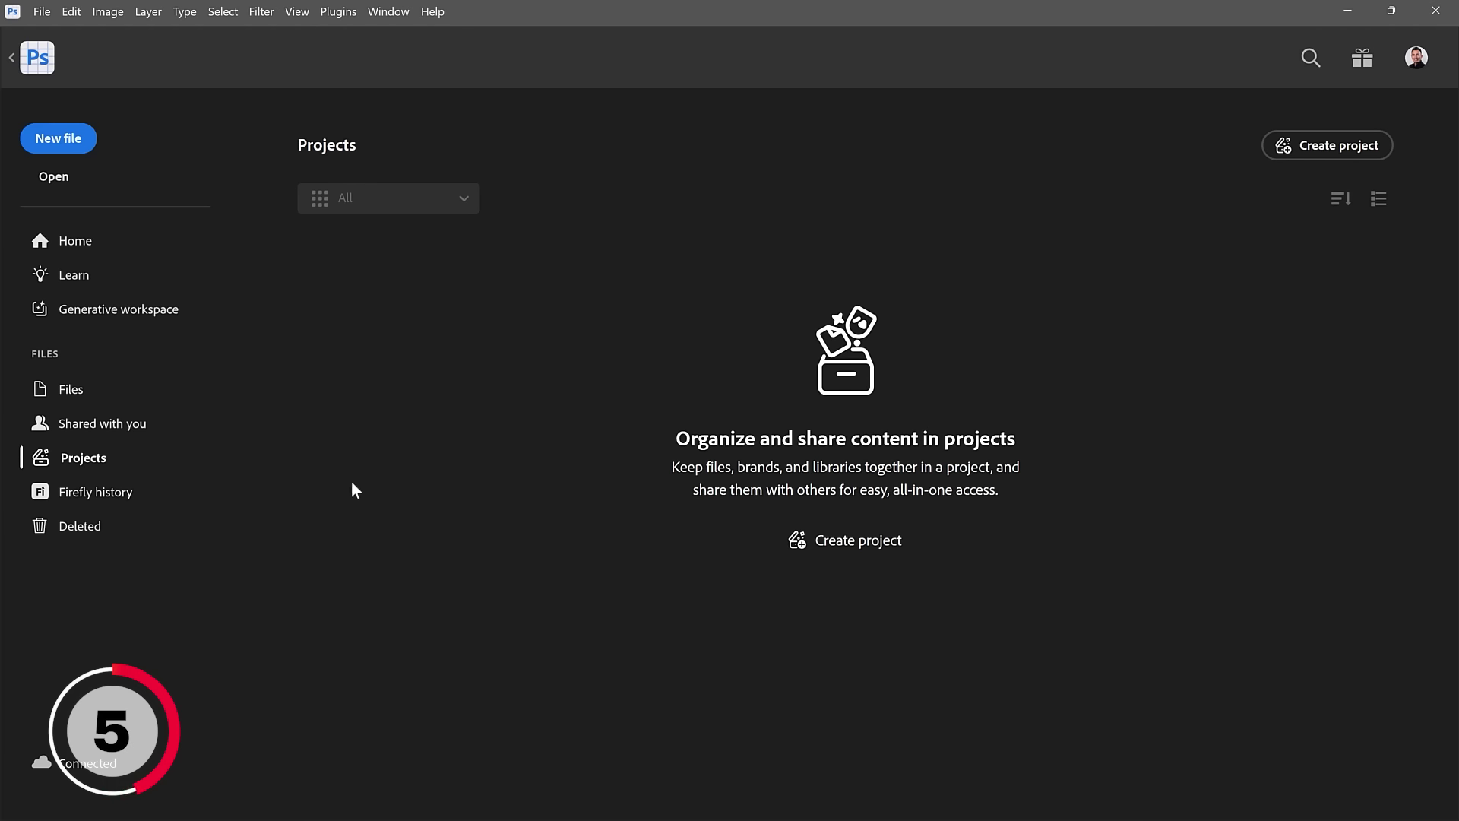
Create a project named 'Tutorial', skip inviting people, and bring up its Add options.
{"action": "left_click", "coordinate": [870, 545]}
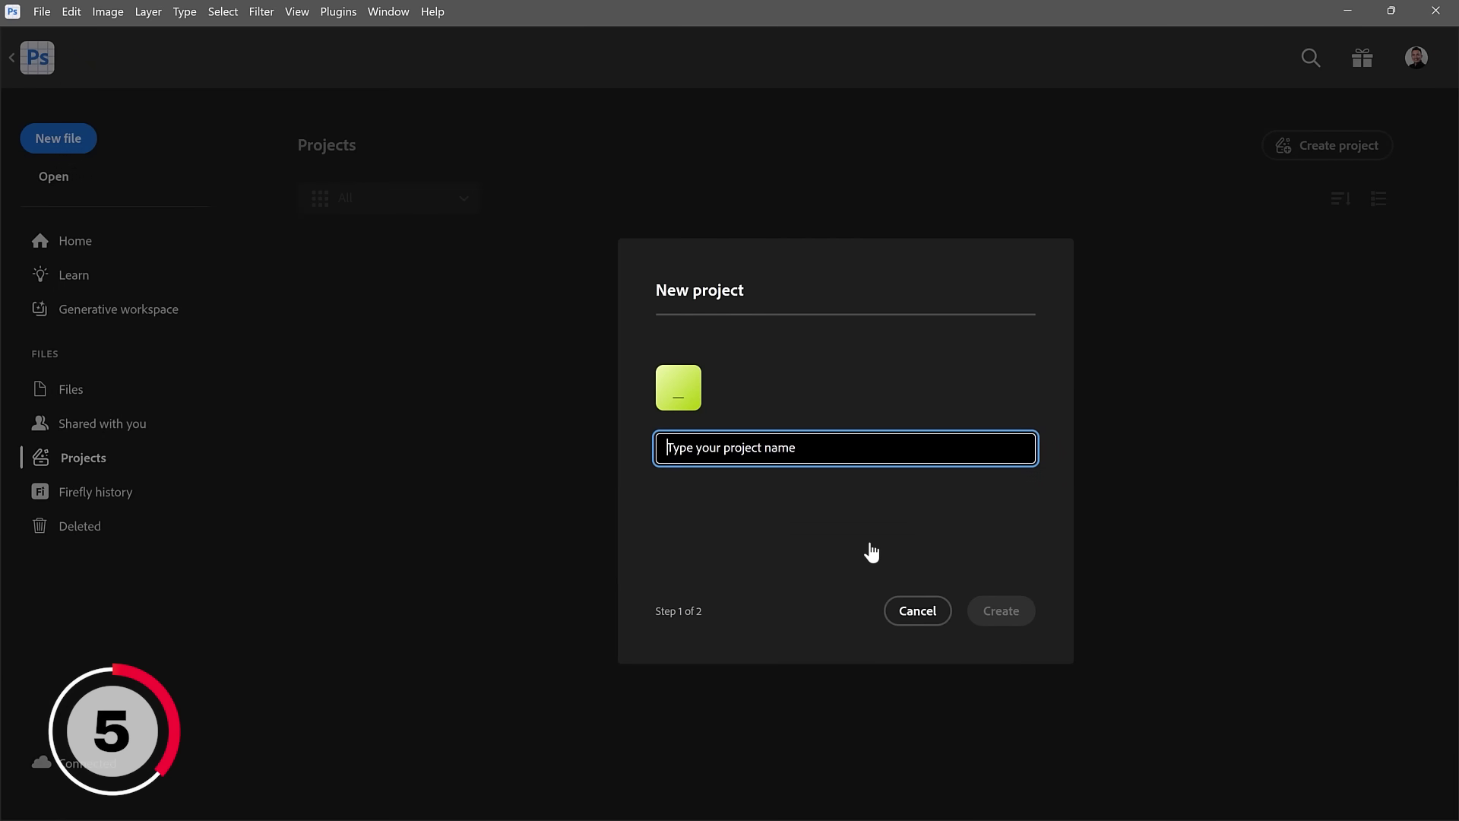
{"action": "type", "text": "Tutorial"}
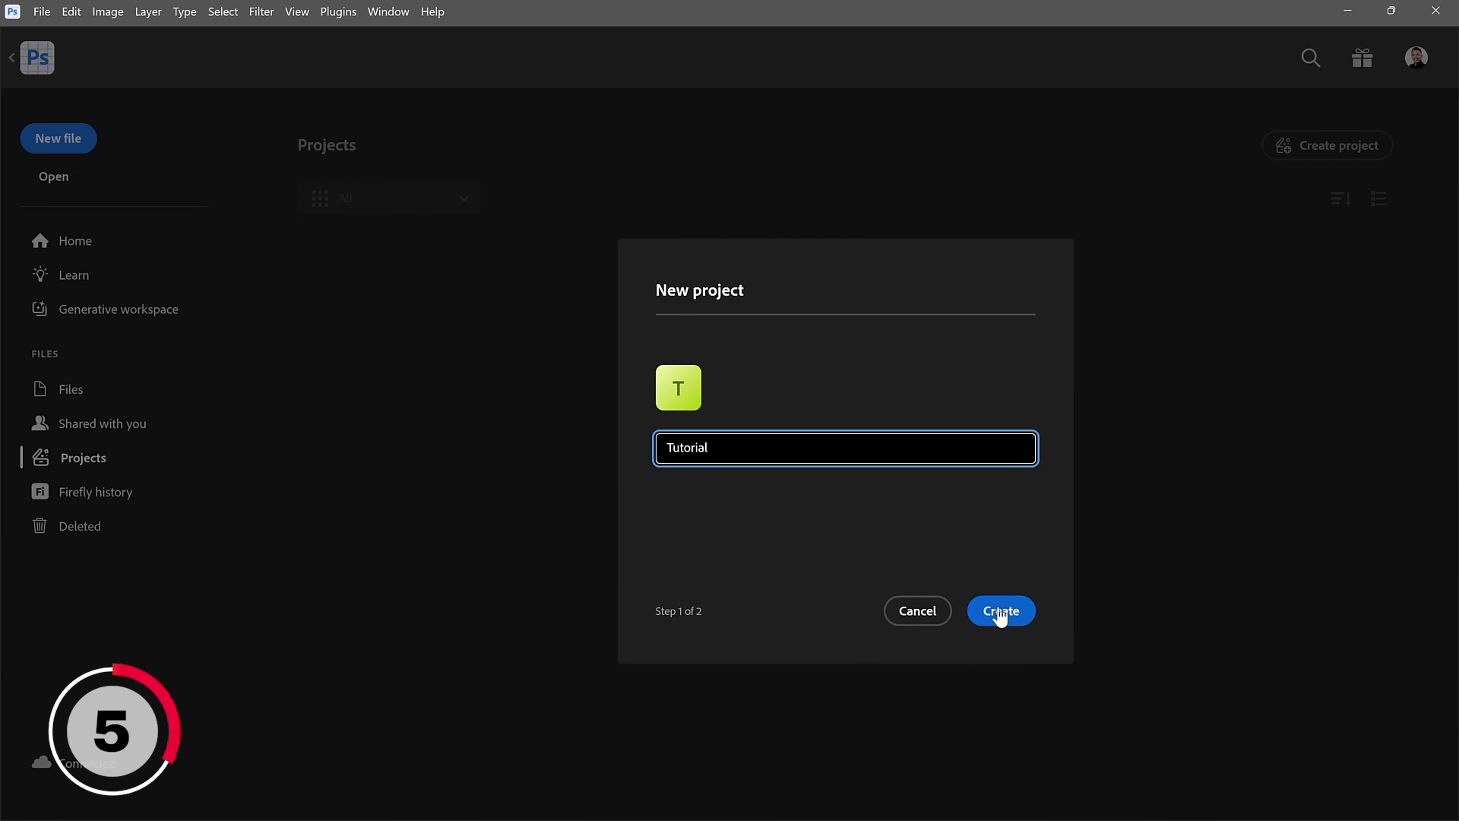
{"action": "left_click", "coordinate": [1000, 613]}
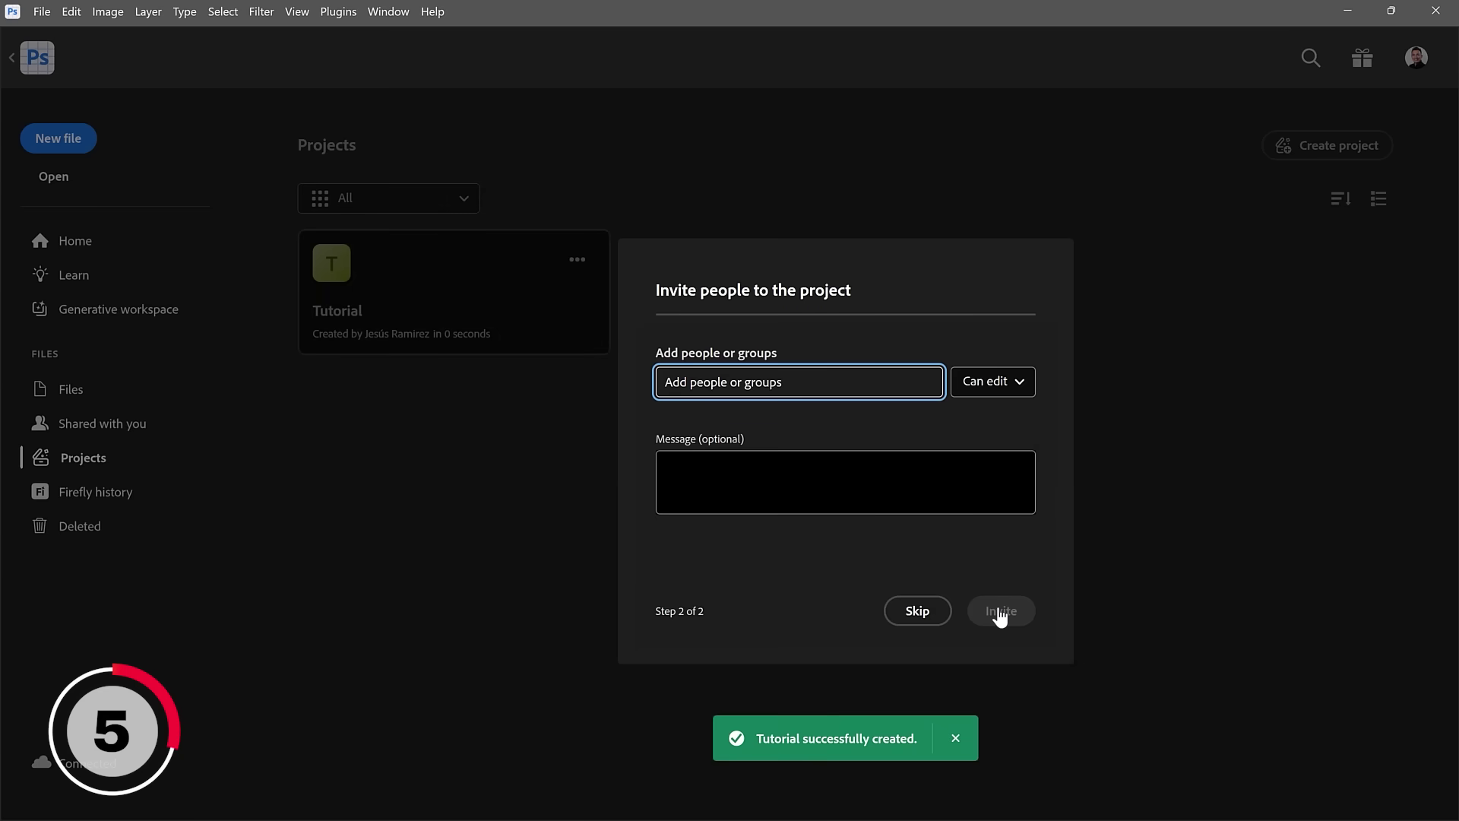
{"action": "left_click", "coordinate": [918, 611]}
{"action": "left_click", "coordinate": [873, 580]}
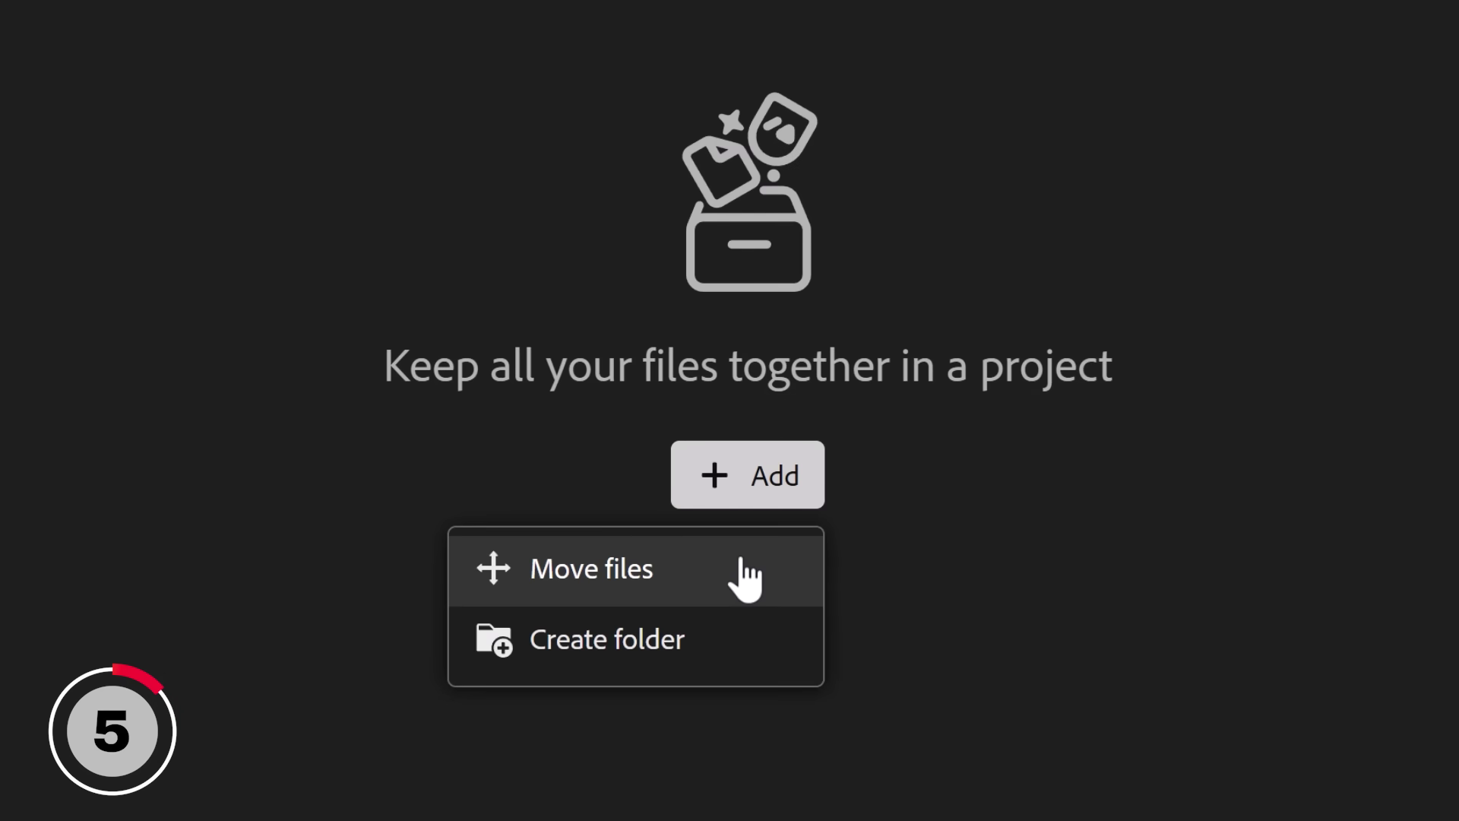
Dismiss the Add menu and show the Tutorial project's ... options menu.
{"action": "left_click", "coordinate": [1011, 589]}
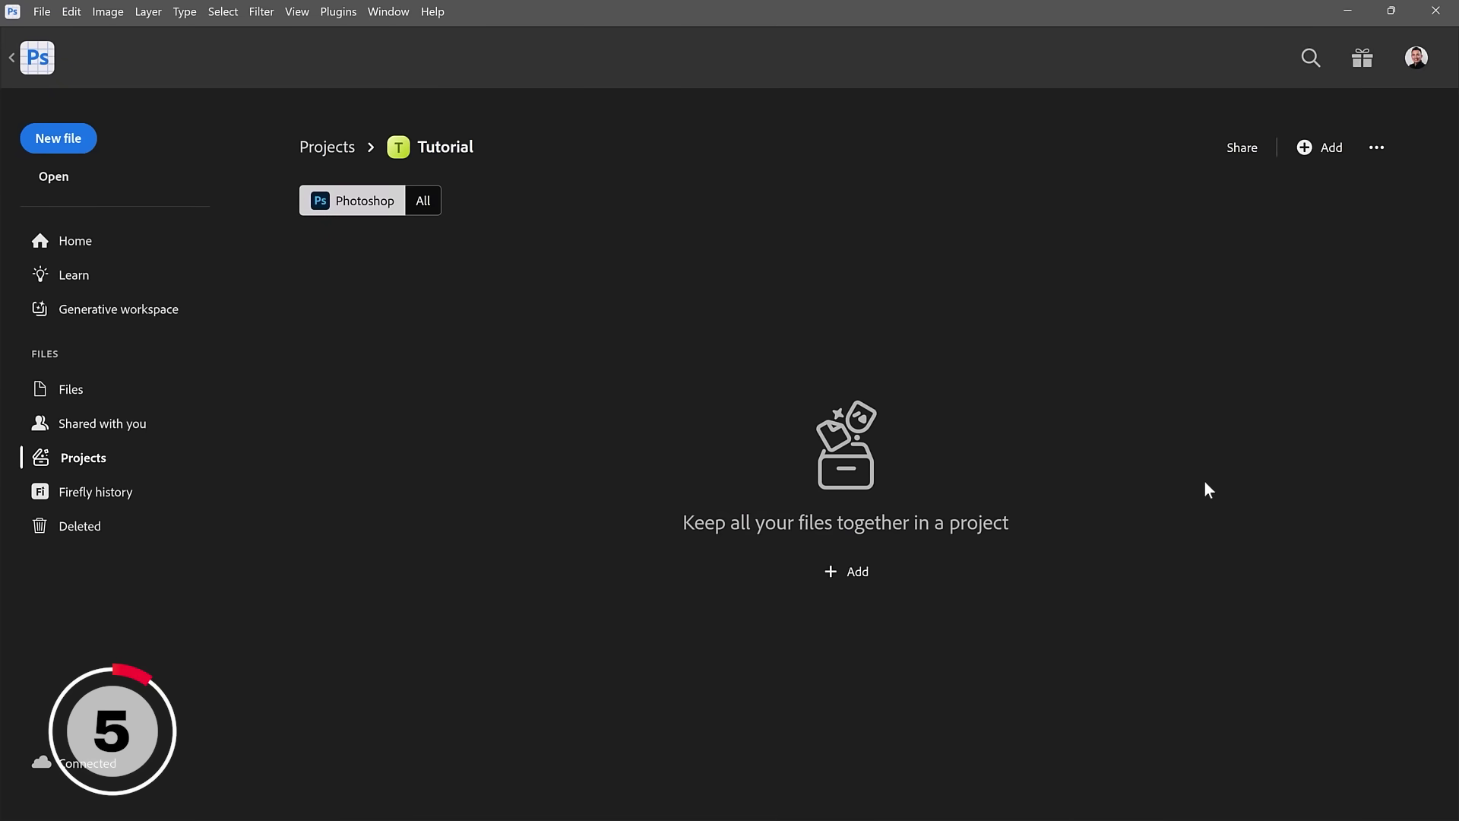
{"action": "left_click", "coordinate": [1376, 148]}
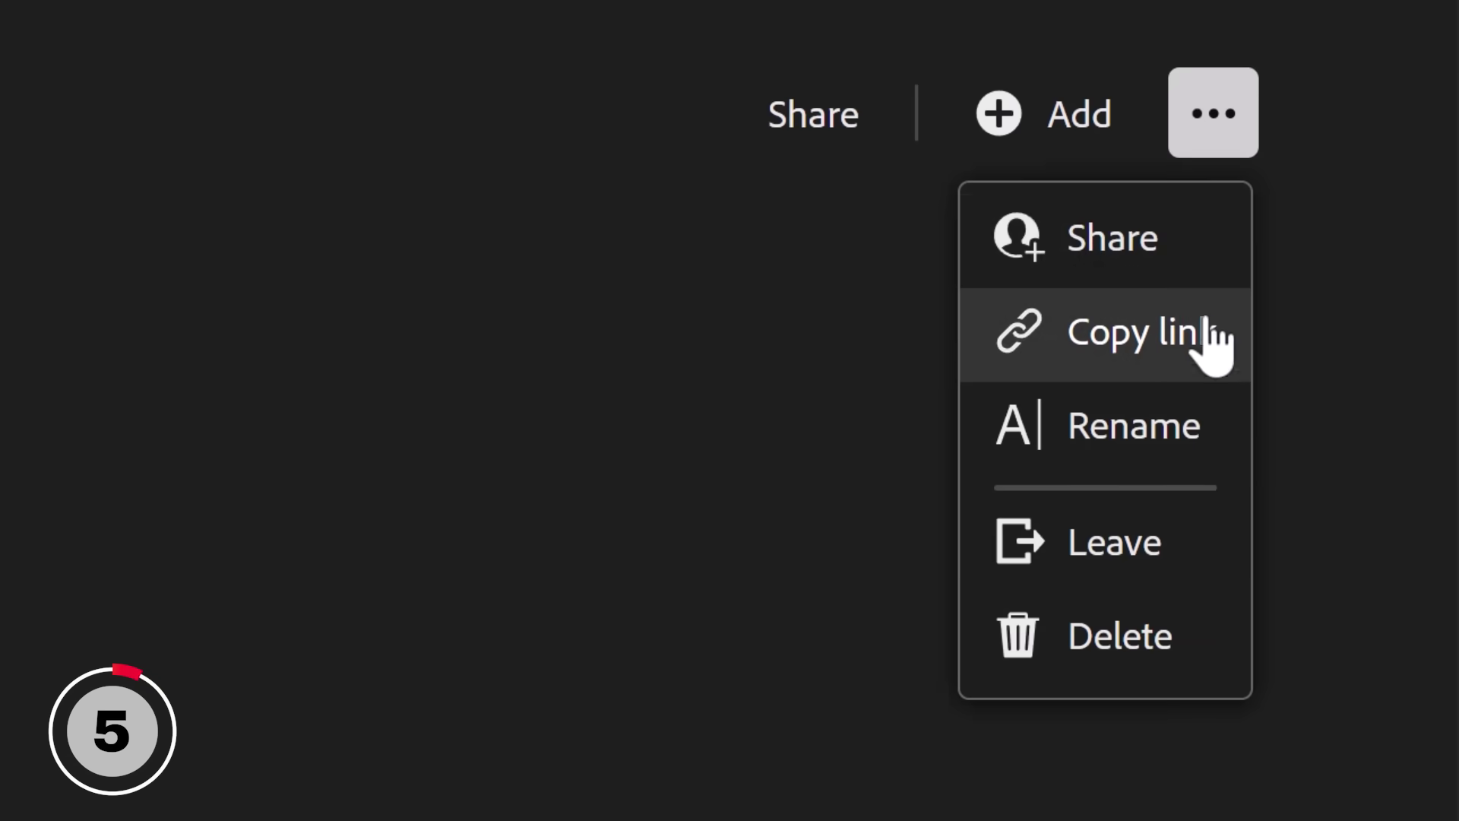